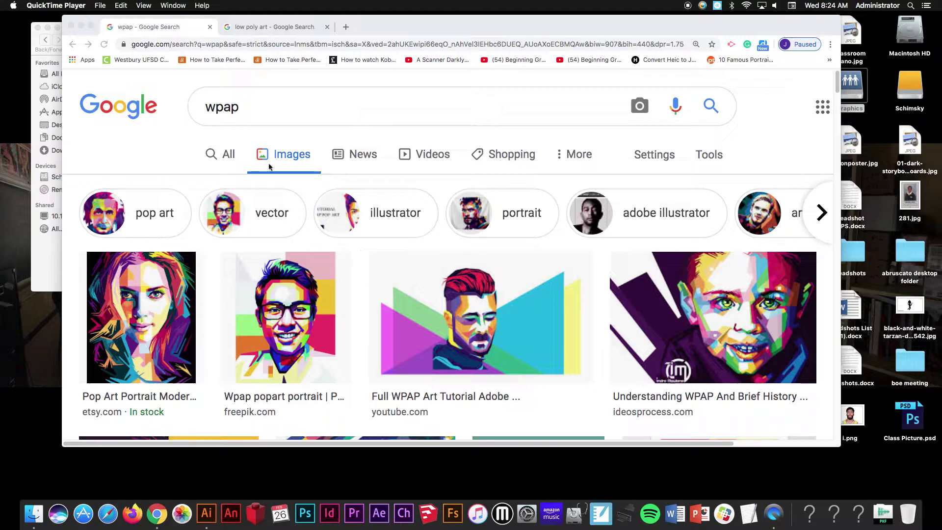
Scroll through the 'wpap' Google Images results, then switch to the 'low poly art' results tab.
{"action": "left_click", "coordinate": [195, 30]}
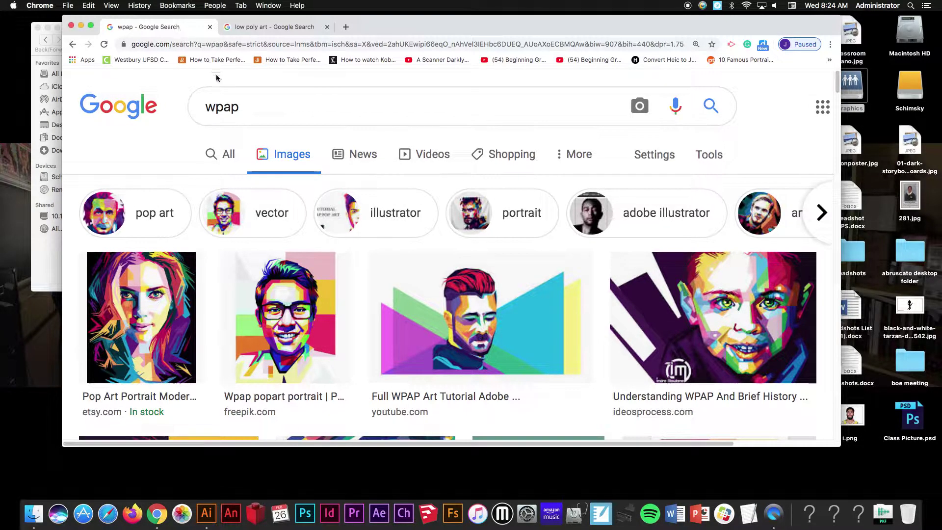
{"action": "left_click", "coordinate": [238, 107]}
{"action": "left_click_drag", "start_coordinate": [239, 107], "coordinate": [204, 106]}
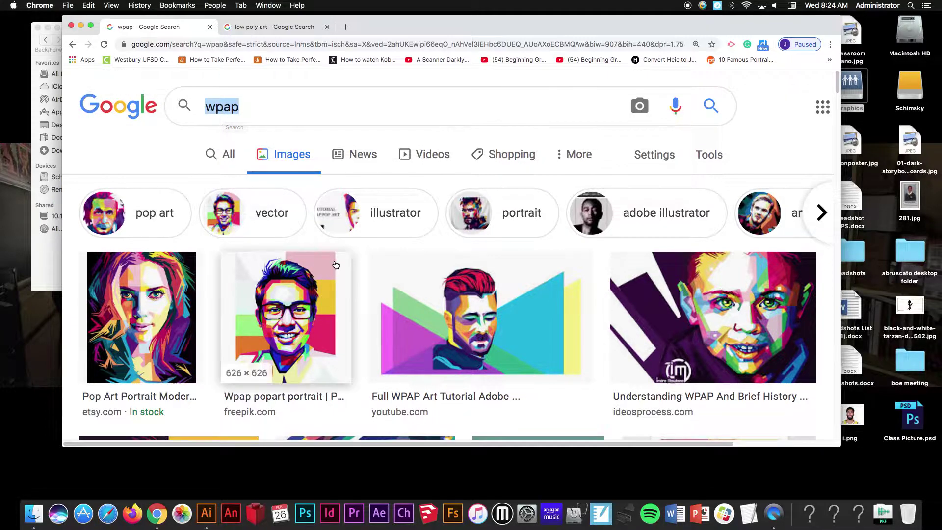
{"action": "scroll", "coordinate": [337, 264], "scroll_direction": "down", "scroll_amount": 3}
{"action": "scroll", "coordinate": [338, 264], "scroll_direction": "down", "scroll_amount": 6}
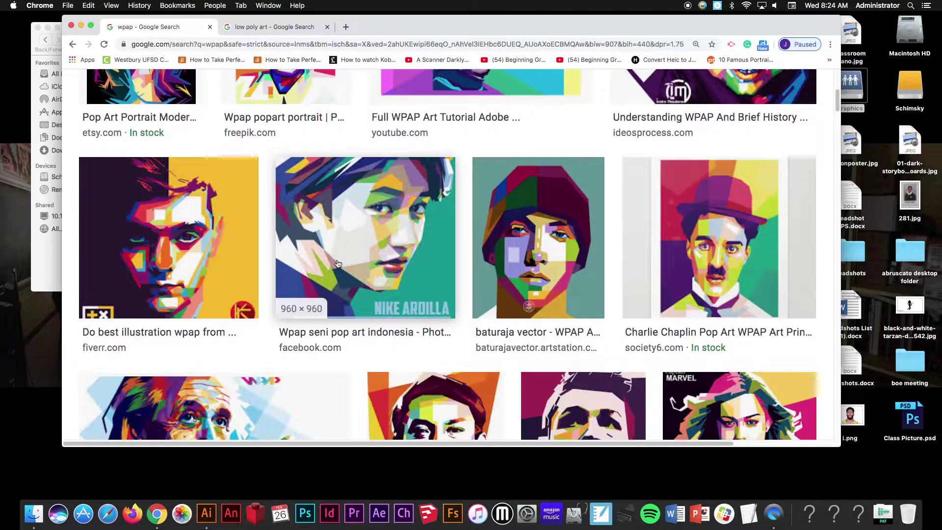
{"action": "scroll", "coordinate": [338, 264], "scroll_direction": "down", "scroll_amount": 4}
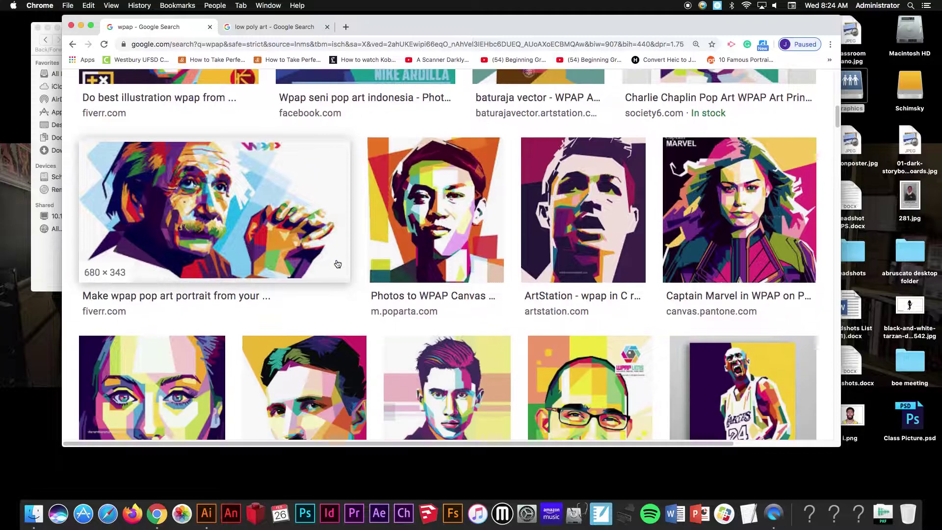
{"action": "scroll", "coordinate": [337, 264], "scroll_direction": "down", "scroll_amount": 2}
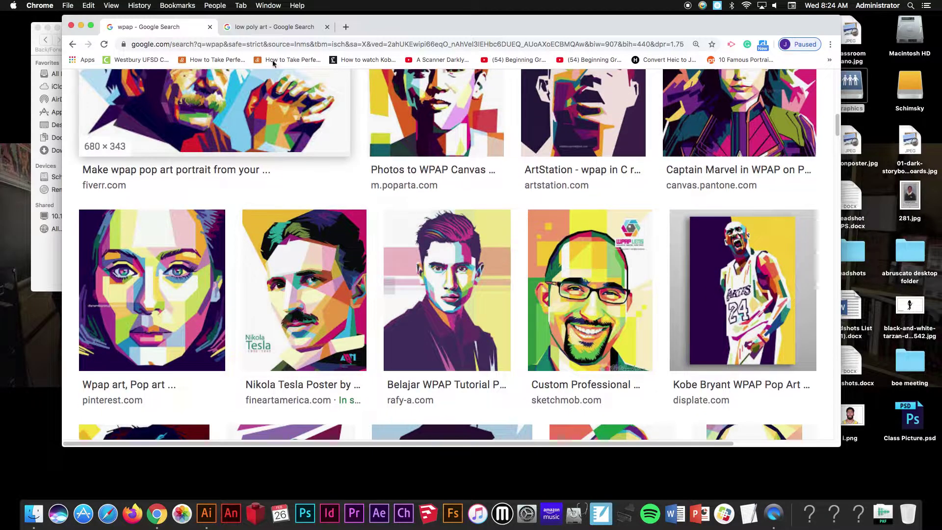
{"action": "left_click", "coordinate": [257, 28]}
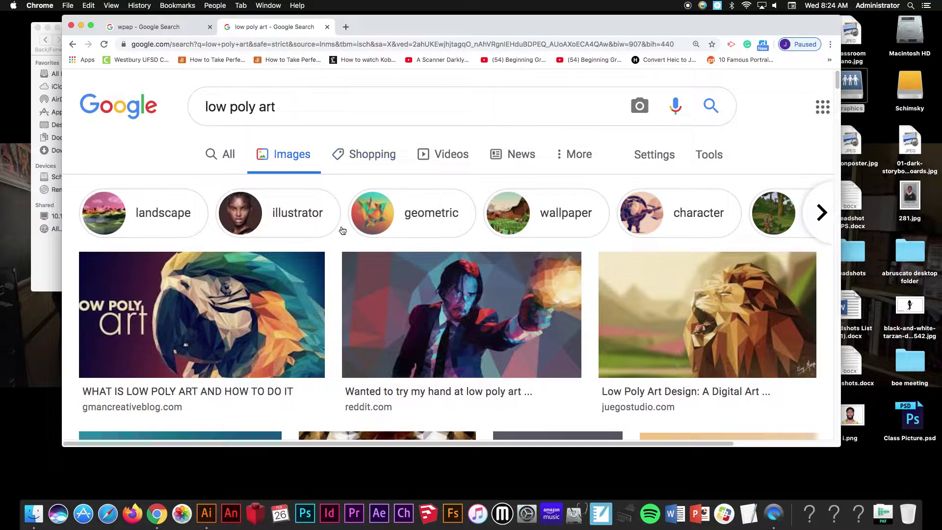
Browse the low poly art image examples, then minimize Chrome and bring Illustrator forward.
{"action": "scroll", "coordinate": [361, 242], "scroll_direction": "down", "scroll_amount": 1}
{"action": "scroll", "coordinate": [361, 241], "scroll_direction": "down", "scroll_amount": 5}
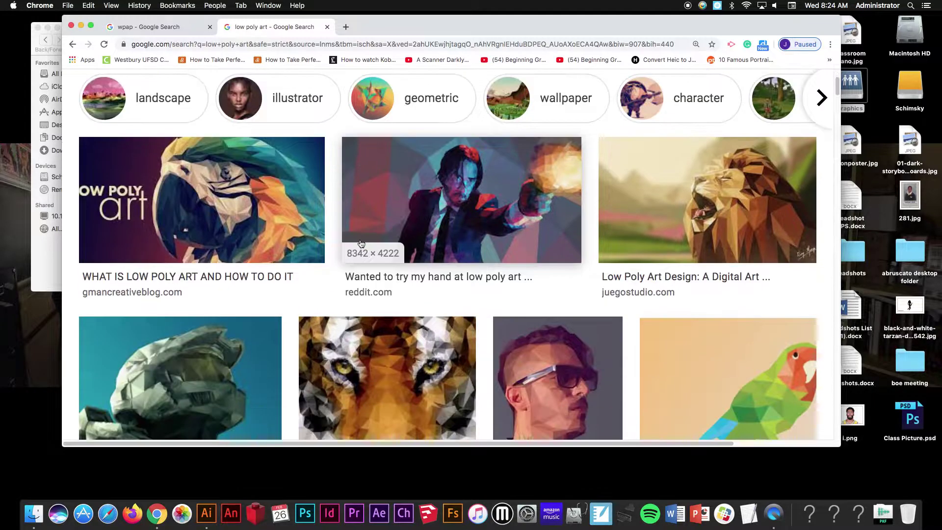
{"action": "scroll", "coordinate": [361, 243], "scroll_direction": "down", "scroll_amount": 5}
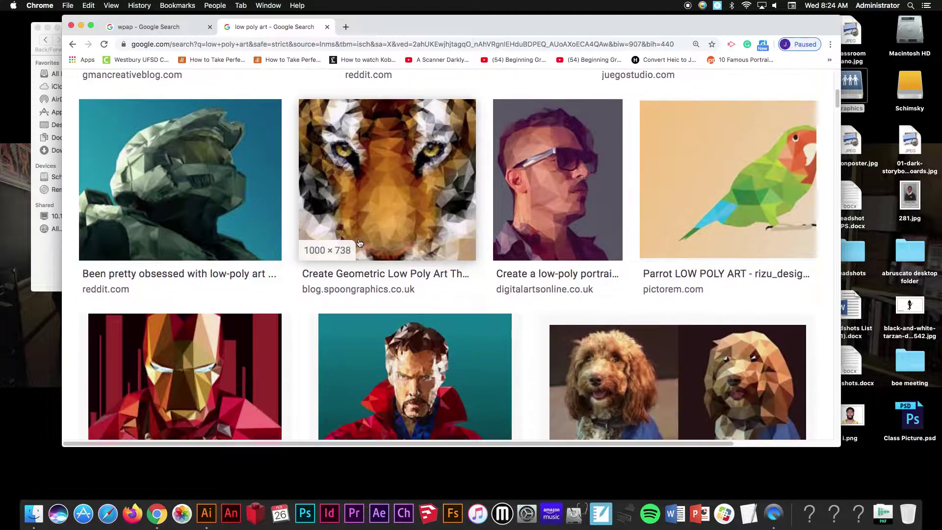
{"action": "scroll", "coordinate": [358, 243], "scroll_direction": "down", "scroll_amount": 6}
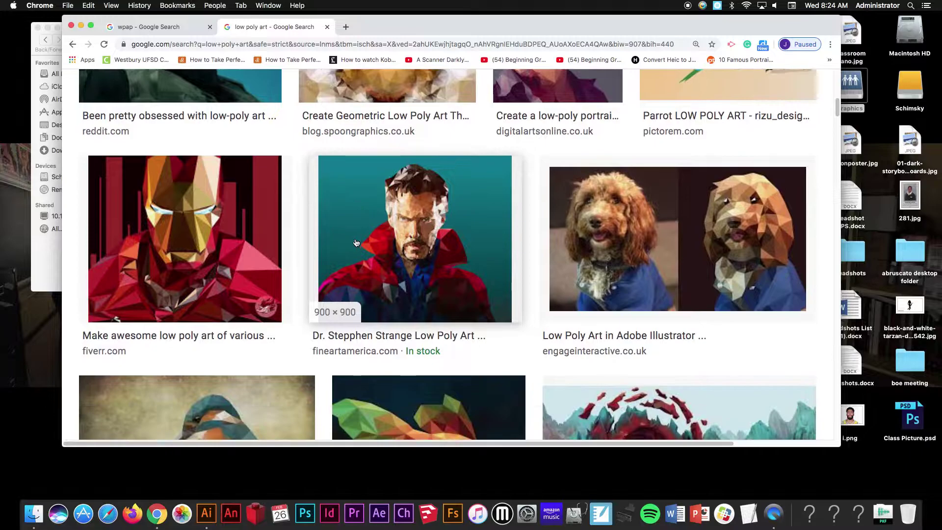
{"action": "scroll", "coordinate": [354, 242], "scroll_direction": "down", "scroll_amount": 1}
{"action": "scroll", "coordinate": [354, 242], "scroll_direction": "up", "scroll_amount": 2}
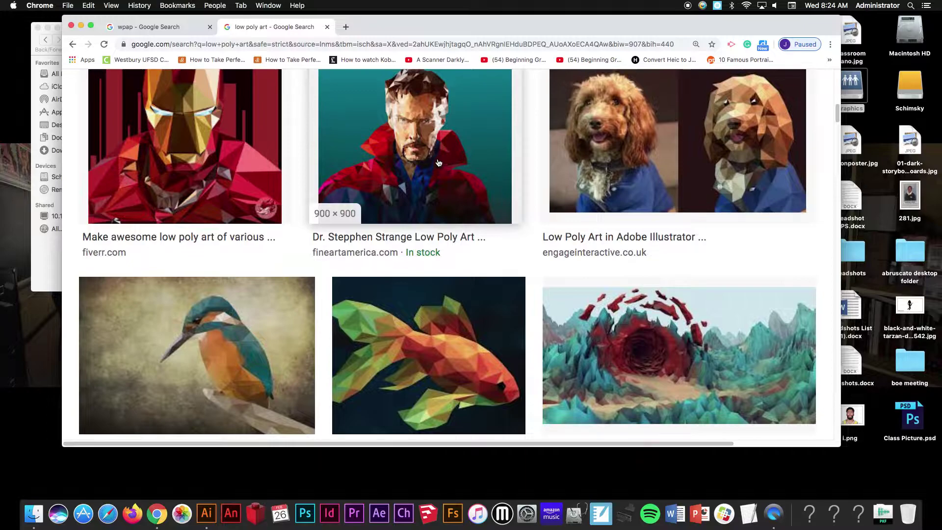
{"action": "scroll", "coordinate": [361, 166], "scroll_direction": "up", "scroll_amount": 10}
{"action": "scroll", "coordinate": [362, 165], "scroll_direction": "up", "scroll_amount": 2}
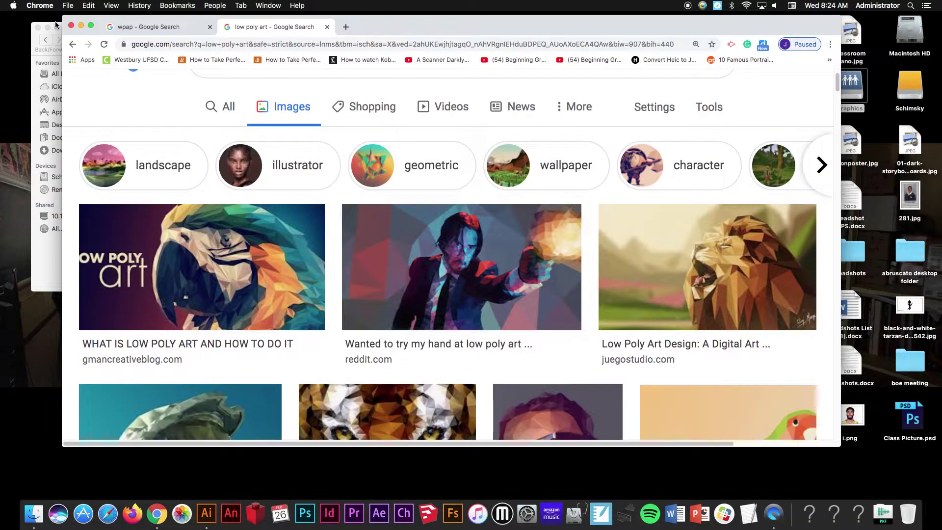
{"action": "left_click", "coordinate": [81, 27]}
{"action": "left_click", "coordinate": [205, 514]}
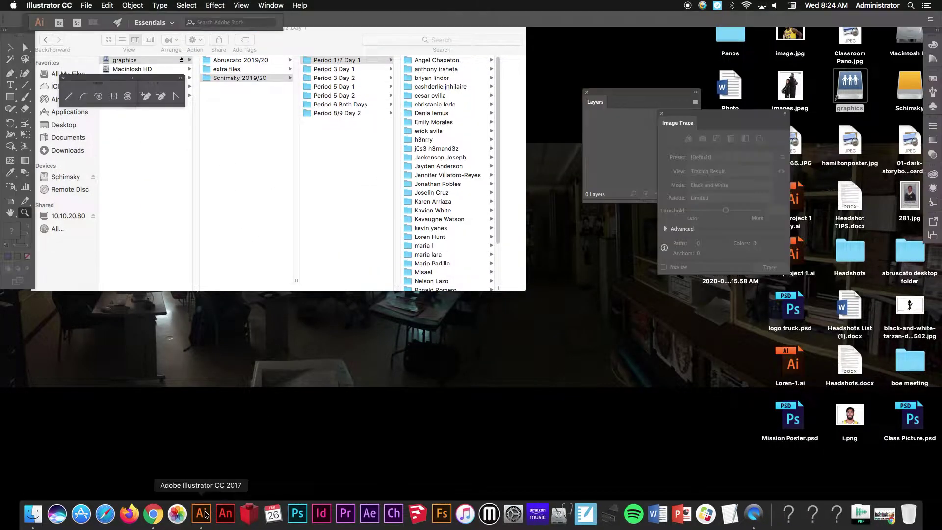
Reset the workspace to the default Essentials layout.
{"action": "left_click", "coordinate": [264, 5]}
{"action": "mouse_move", "coordinate": [330, 43]}
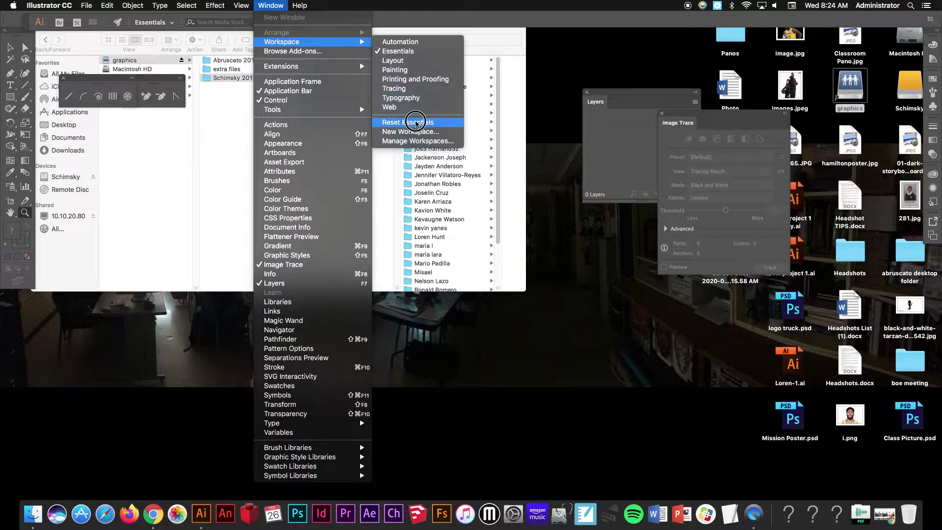
{"action": "left_click", "coordinate": [415, 122]}
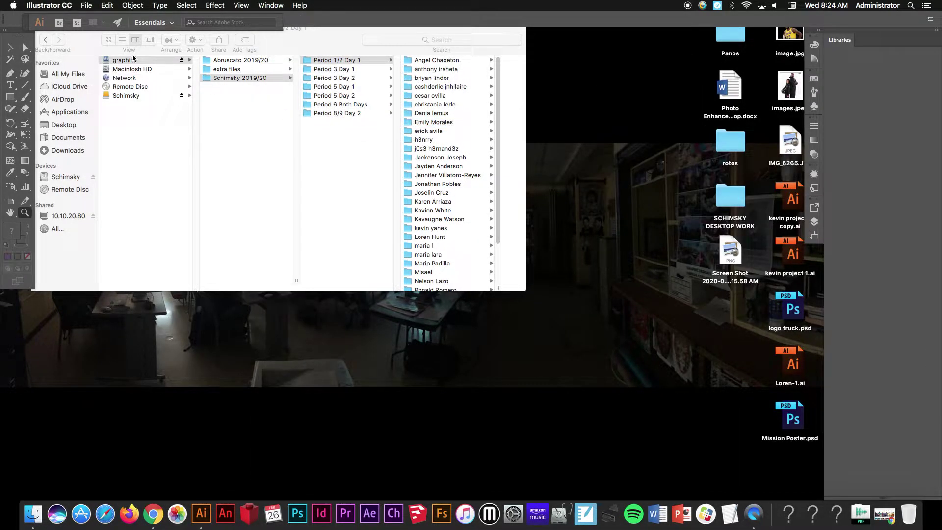
Create a new blank Tabloid print document at 792 × 1224 pt.
{"action": "left_click", "coordinate": [87, 5]}
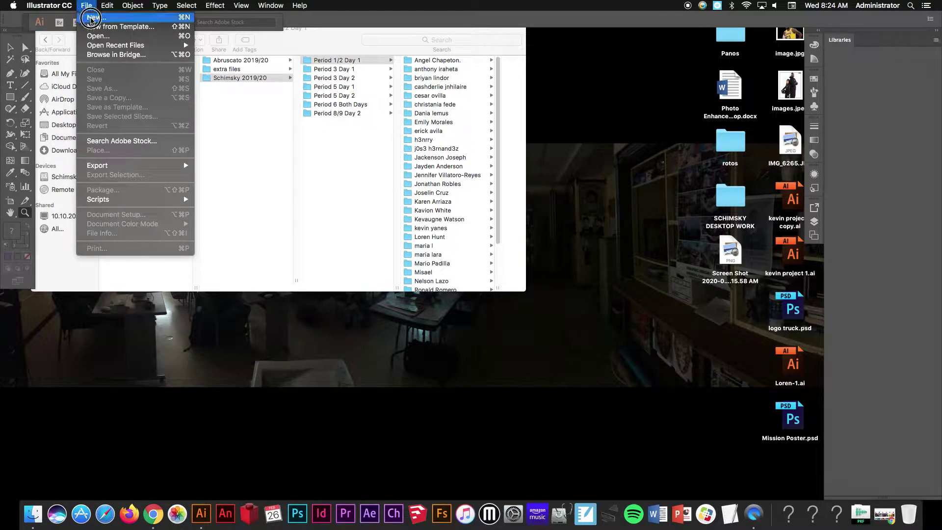
{"action": "left_click", "coordinate": [91, 18]}
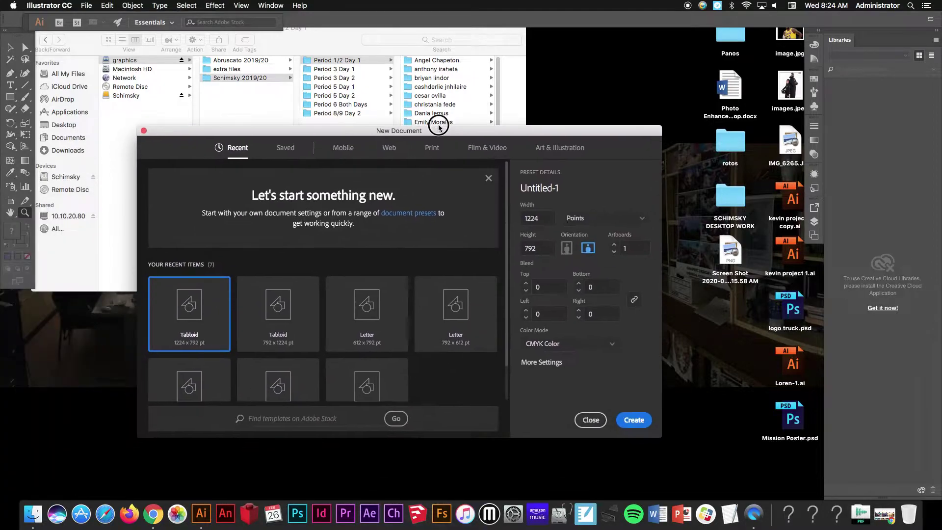
{"action": "left_click_drag", "start_coordinate": [438, 127], "coordinate": [434, 66]}
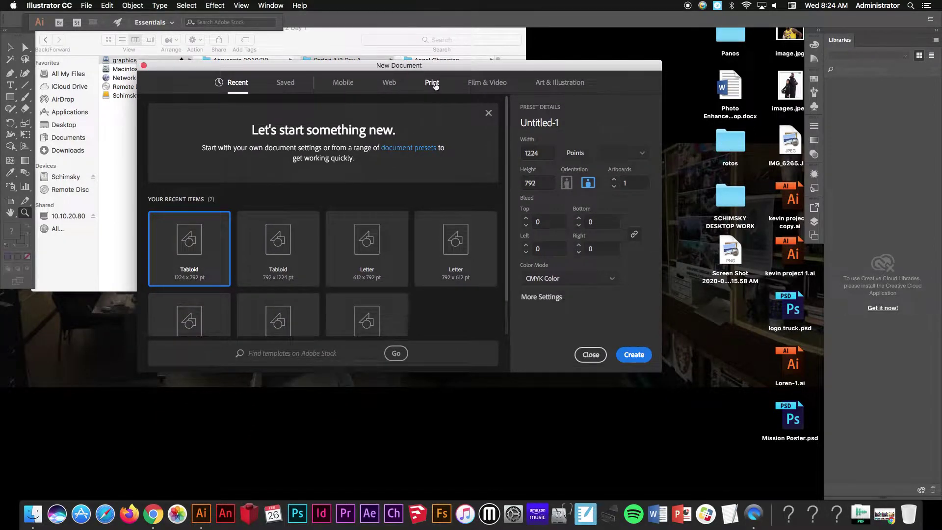
{"action": "left_click", "coordinate": [434, 84]}
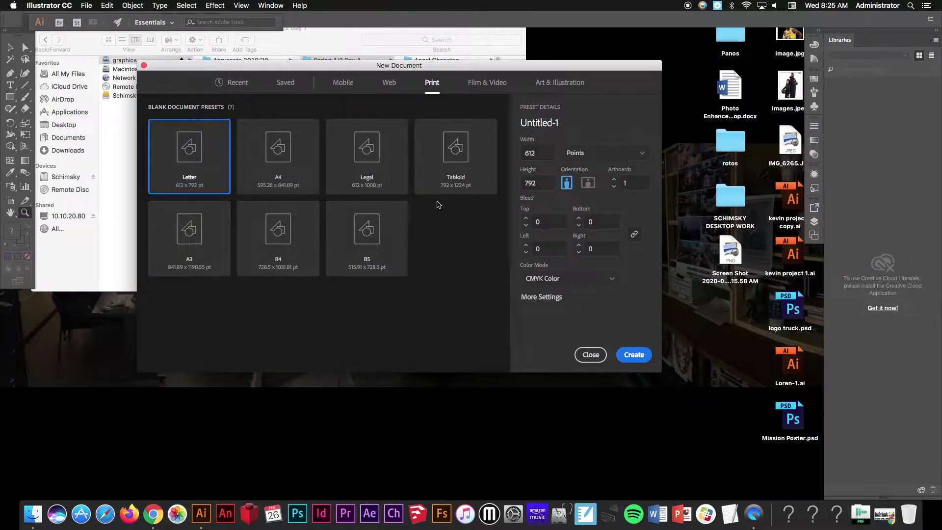
{"action": "left_click", "coordinate": [457, 156]}
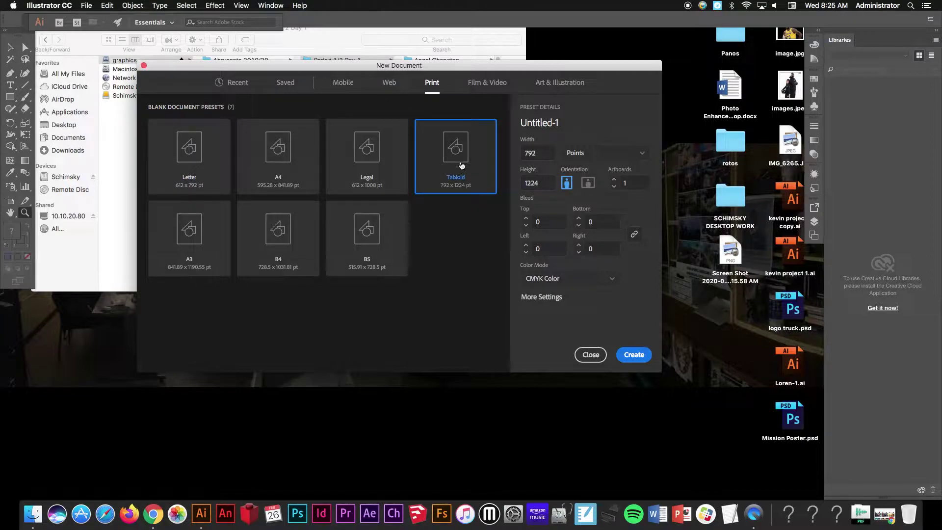
{"action": "left_click", "coordinate": [630, 359]}
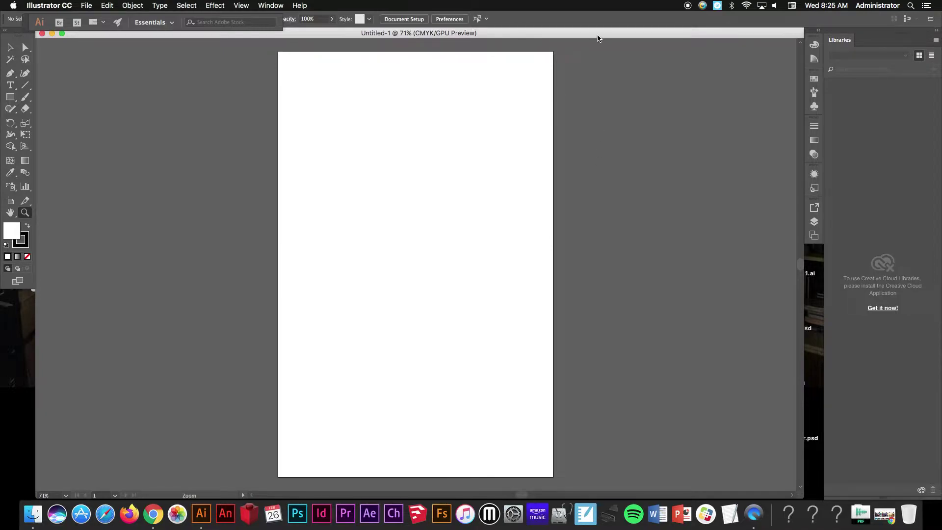
Move i.png higher on the desktop, preview it in Quick Look, and re-dock the document window.
{"action": "double_click", "coordinate": [597, 35]}
{"action": "left_click", "coordinate": [597, 123]}
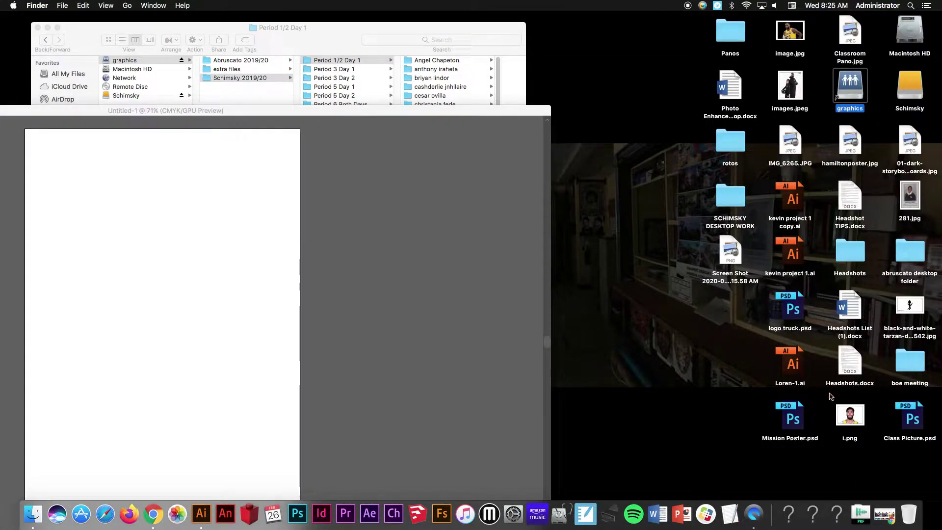
{"action": "left_click_drag", "start_coordinate": [850, 415], "coordinate": [648, 253]}
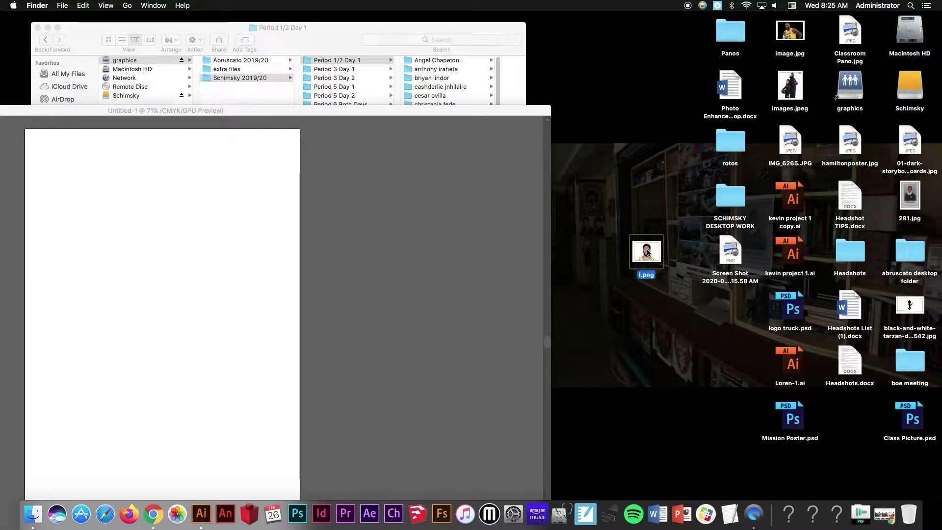
{"action": "key", "text": "space"}
{"action": "key", "text": "space"}
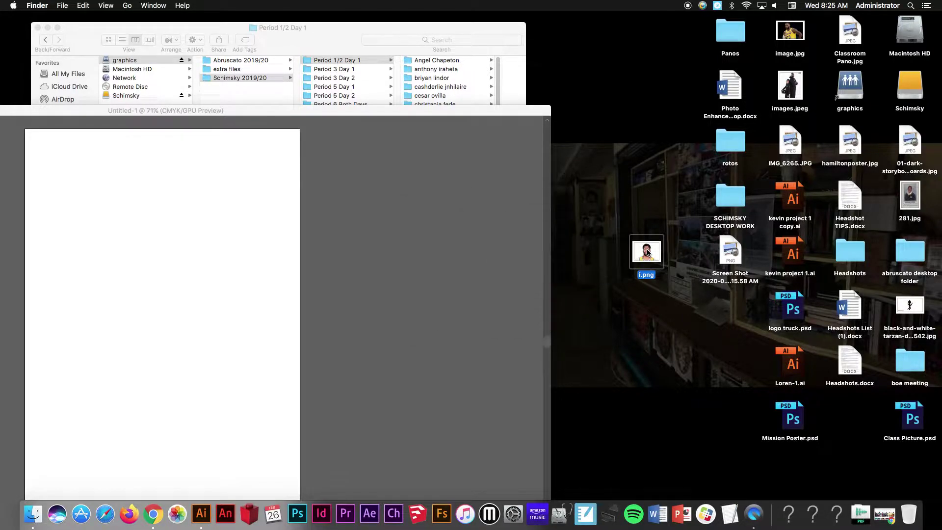
{"action": "left_click_drag", "start_coordinate": [299, 118], "coordinate": [523, 283]}
{"action": "left_click_drag", "start_coordinate": [644, 259], "coordinate": [633, 167]}
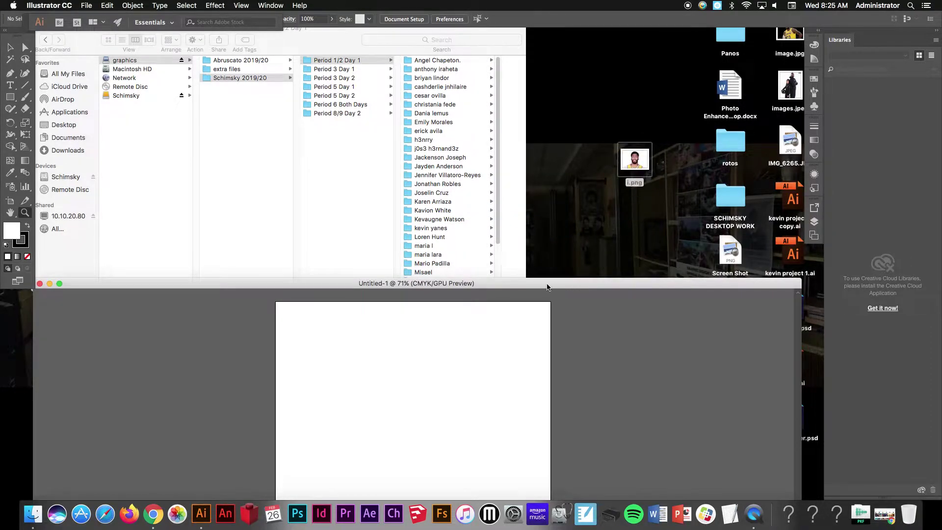
{"action": "left_click_drag", "start_coordinate": [548, 287], "coordinate": [505, 29]}
Place i.png, found by sorting on Date Added, onto the Tabloid artboard.
{"action": "left_click", "coordinate": [87, 6]}
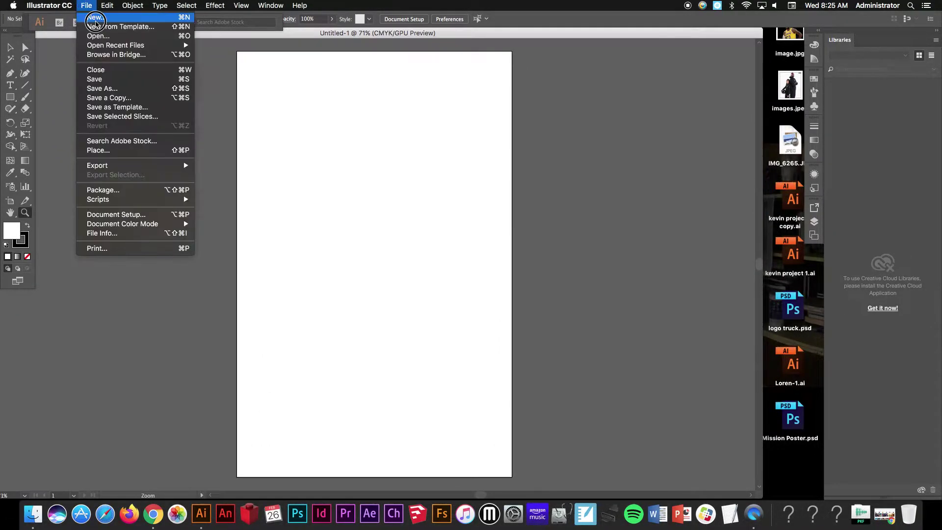
{"action": "left_click", "coordinate": [123, 151]}
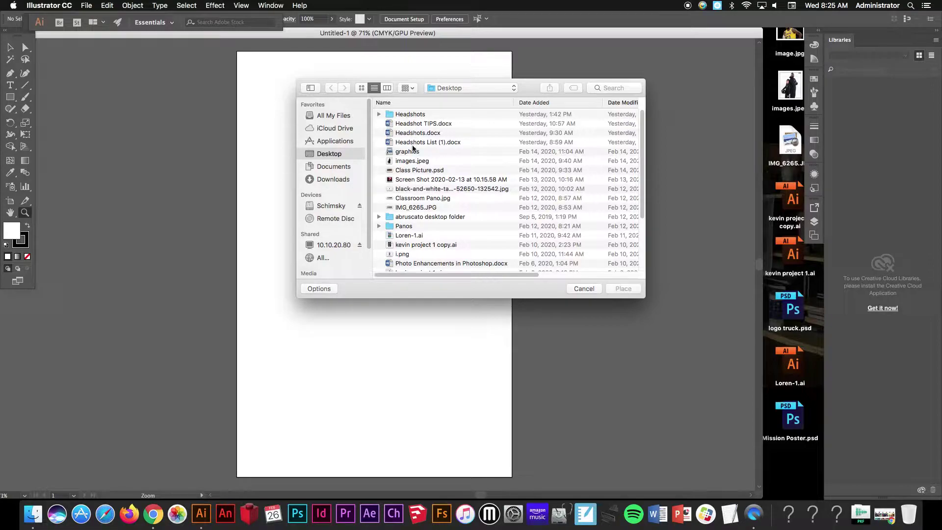
{"action": "scroll", "coordinate": [410, 219], "scroll_direction": "down", "scroll_amount": 5}
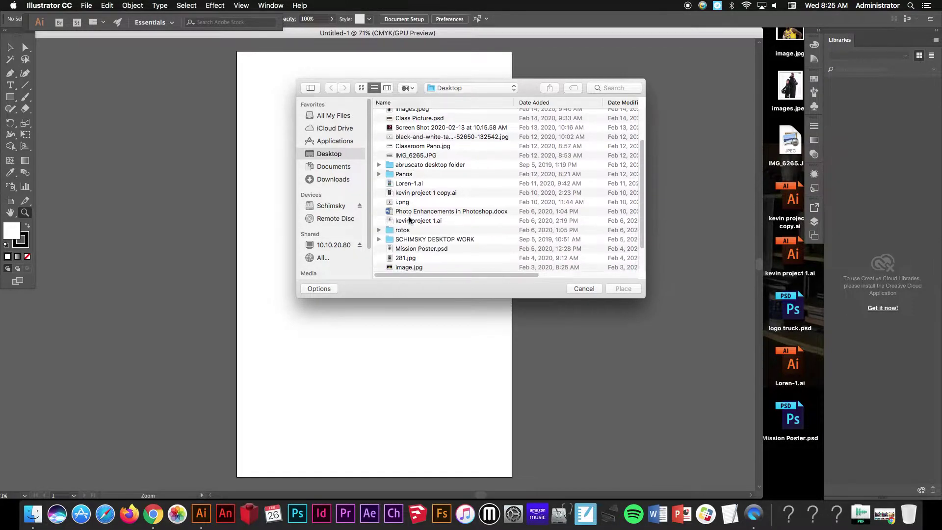
{"action": "scroll", "coordinate": [431, 231], "scroll_direction": "down", "scroll_amount": 1}
{"action": "left_click", "coordinate": [430, 232]}
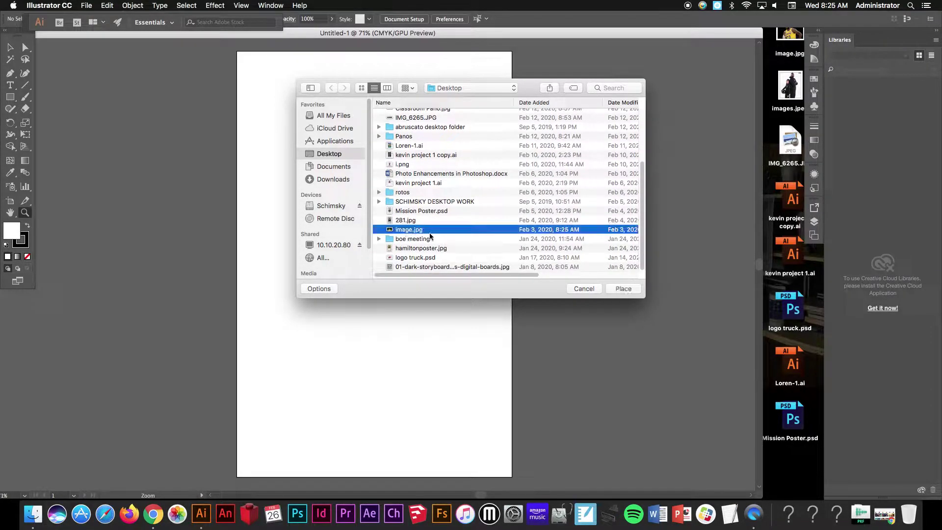
{"action": "left_click", "coordinate": [544, 103]}
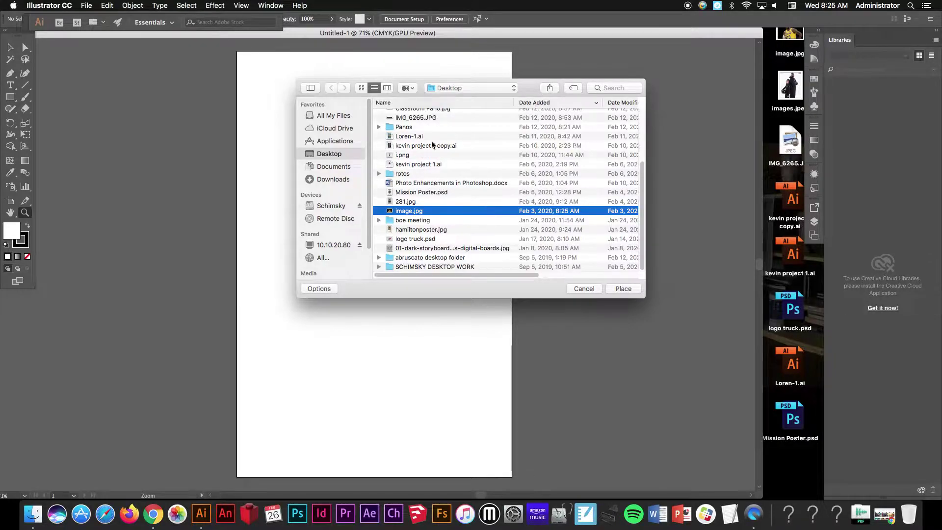
{"action": "left_click", "coordinate": [412, 156]}
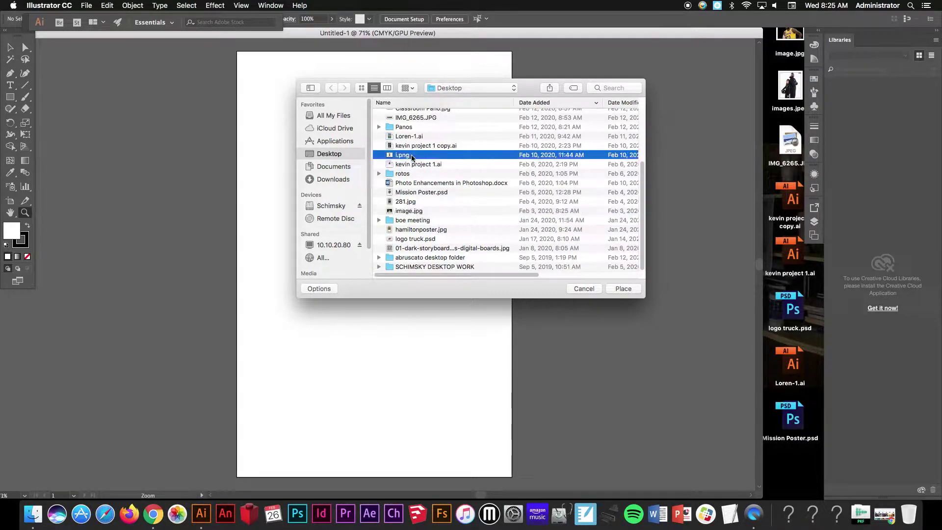
{"action": "left_click", "coordinate": [625, 290]}
{"action": "left_click_drag", "start_coordinate": [187, 84], "coordinate": [549, 374]}
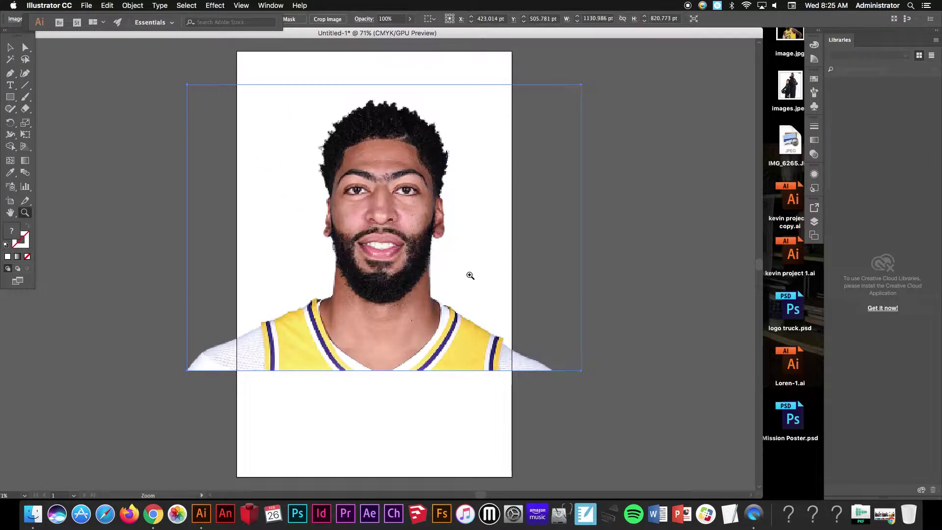
Select the photo and expand the panel dock, floating the Layers panel on its own.
{"action": "left_click", "coordinate": [10, 48]}
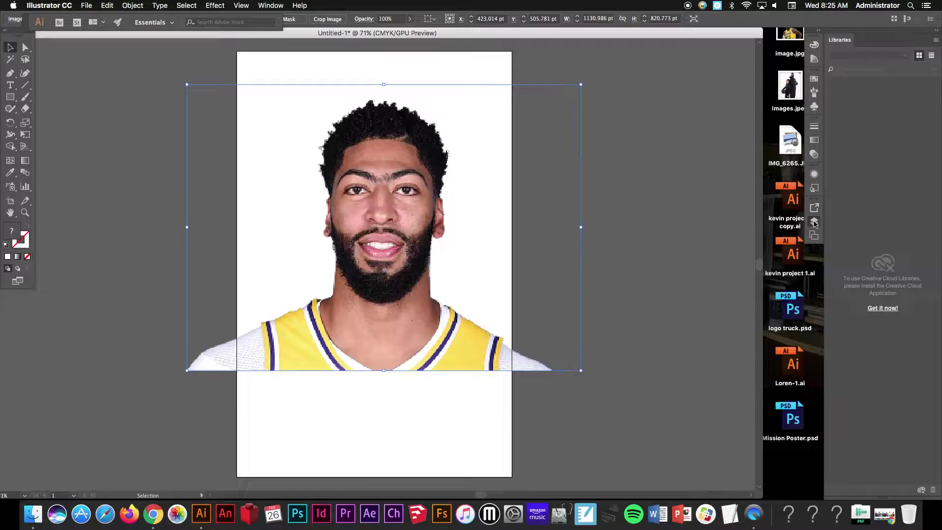
{"action": "left_click", "coordinate": [817, 33]}
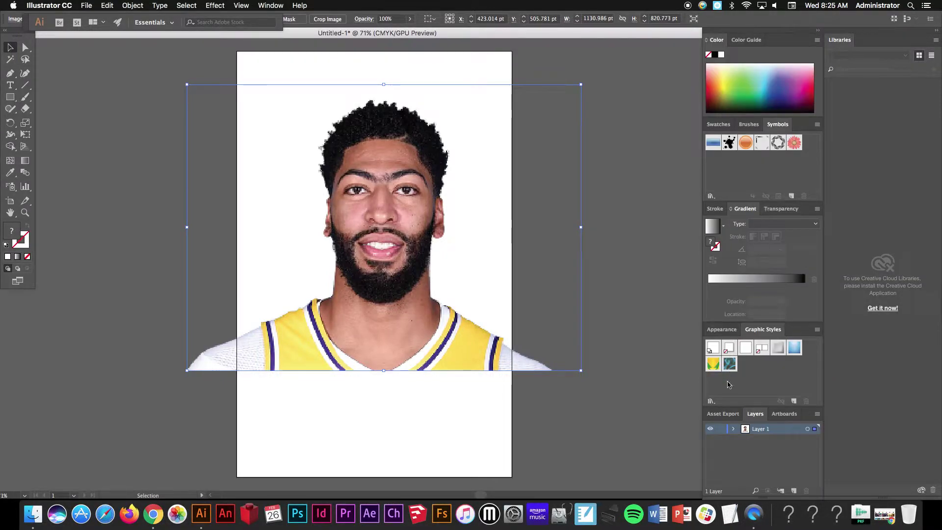
{"action": "left_click_drag", "start_coordinate": [755, 414], "coordinate": [603, 143]}
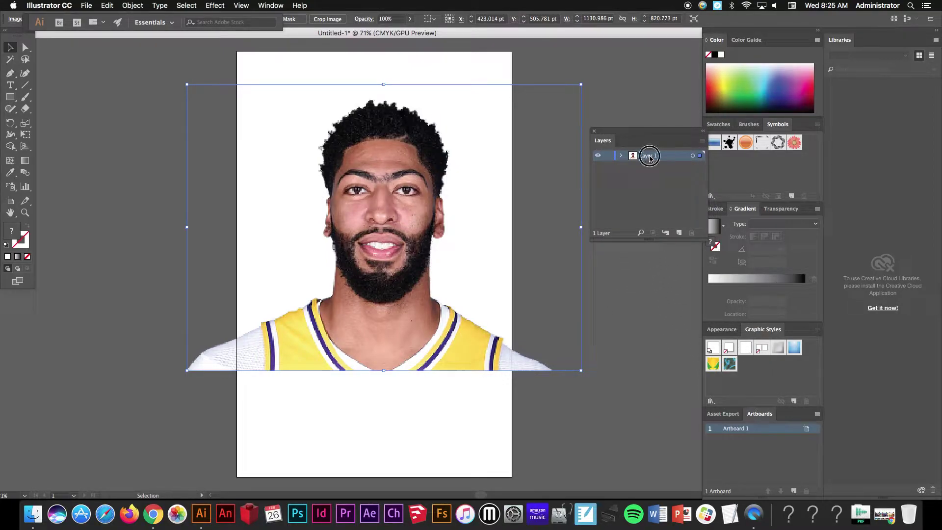
Rename Layer 1 to 'pic'.
{"action": "double_click", "coordinate": [650, 156]}
{"action": "type", "text": "p"}
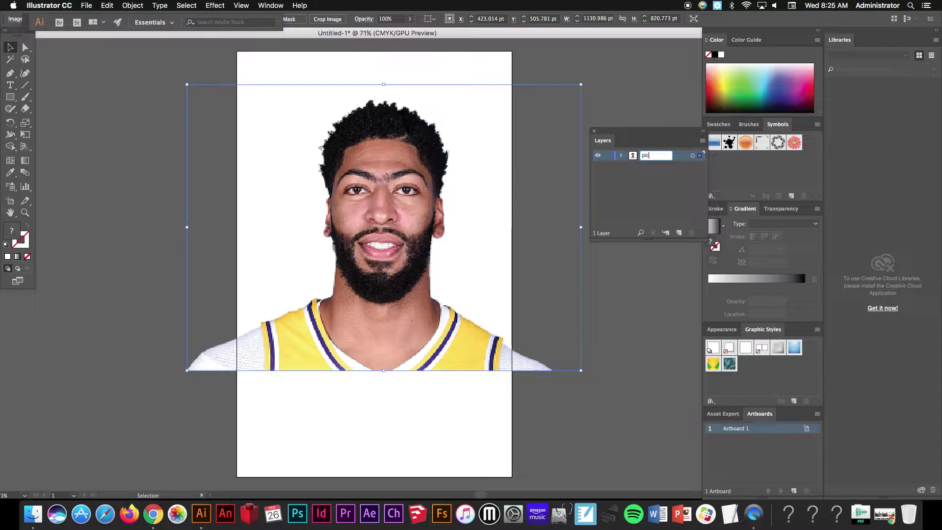
{"action": "type", "text": "ic"}
{"action": "key", "text": "Return"}
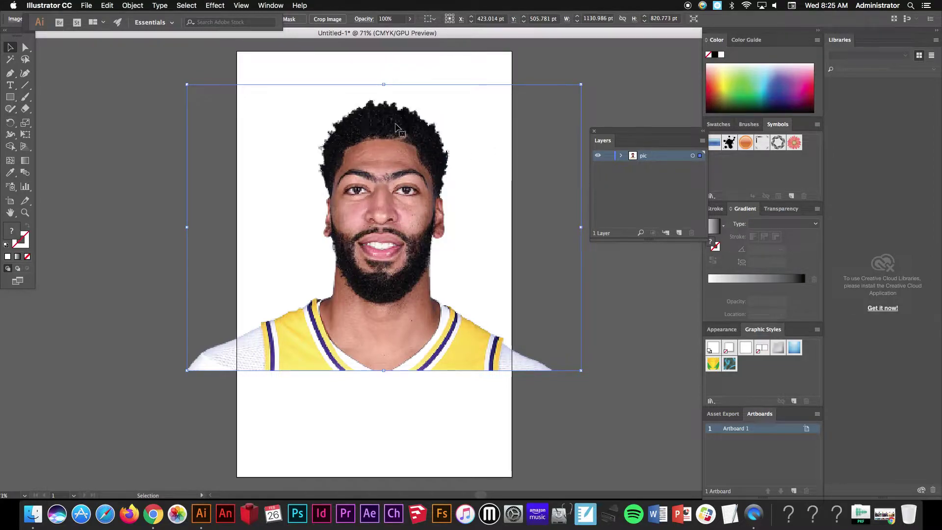
{"action": "left_click", "coordinate": [410, 19]}
Fade the photo to 66% opacity, lock the pic layer, and add a new layer named 'lines'.
{"action": "left_click_drag", "start_coordinate": [388, 32], "coordinate": [397, 33]}
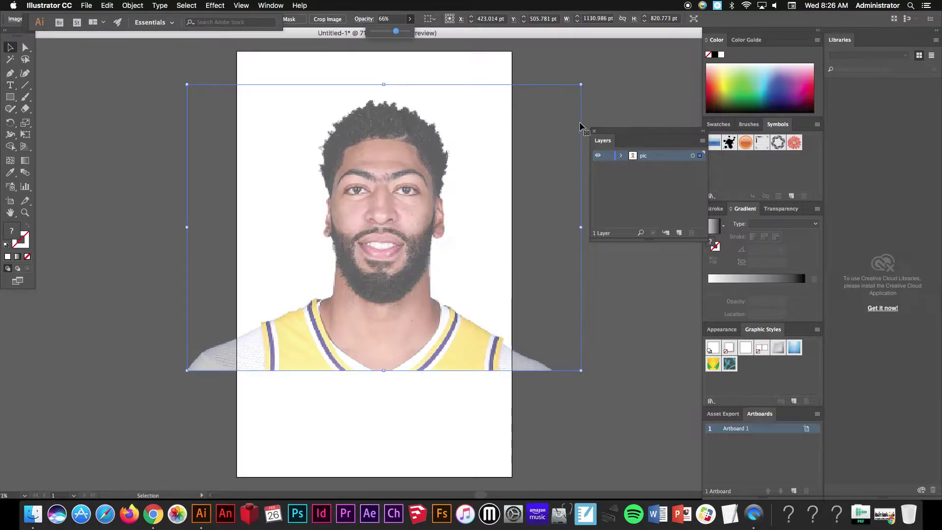
{"action": "left_click", "coordinate": [608, 156]}
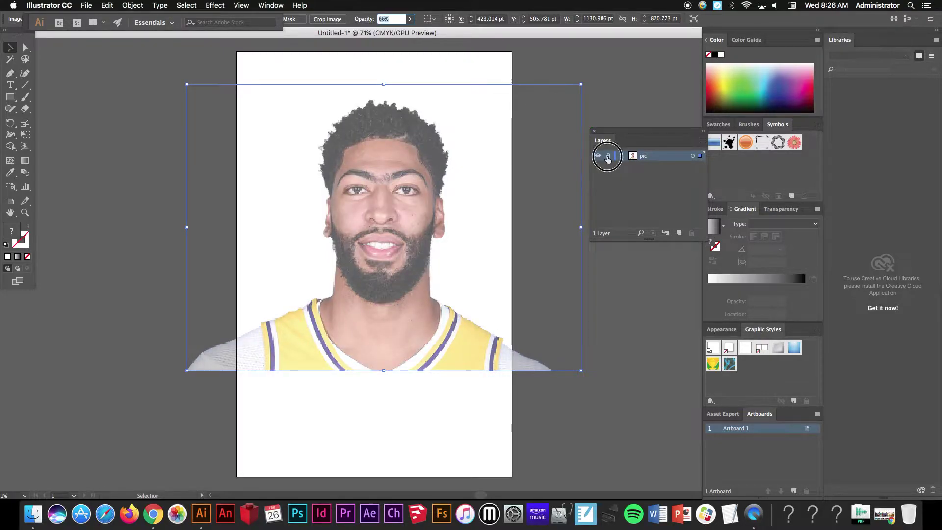
{"action": "left_click", "coordinate": [679, 234]}
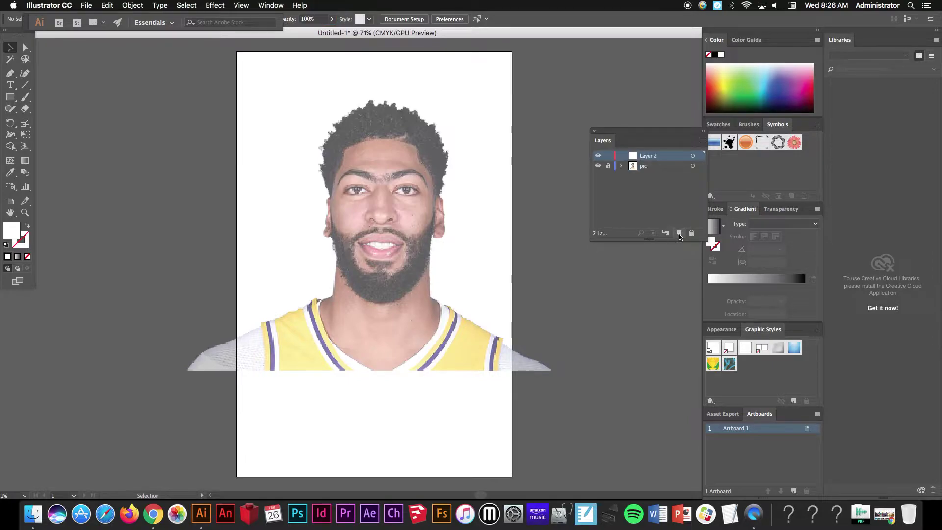
{"action": "double_click", "coordinate": [652, 156]}
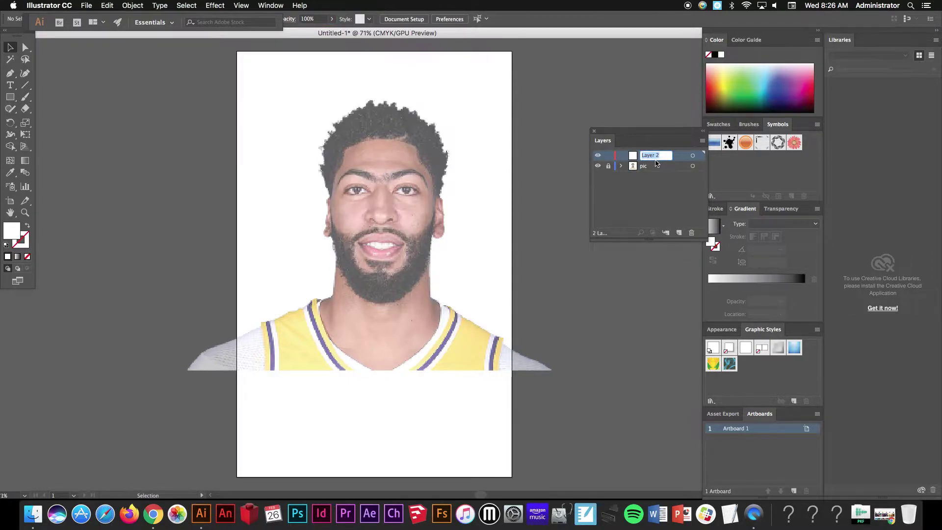
{"action": "type", "text": "lines"}
{"action": "key", "text": "Return"}
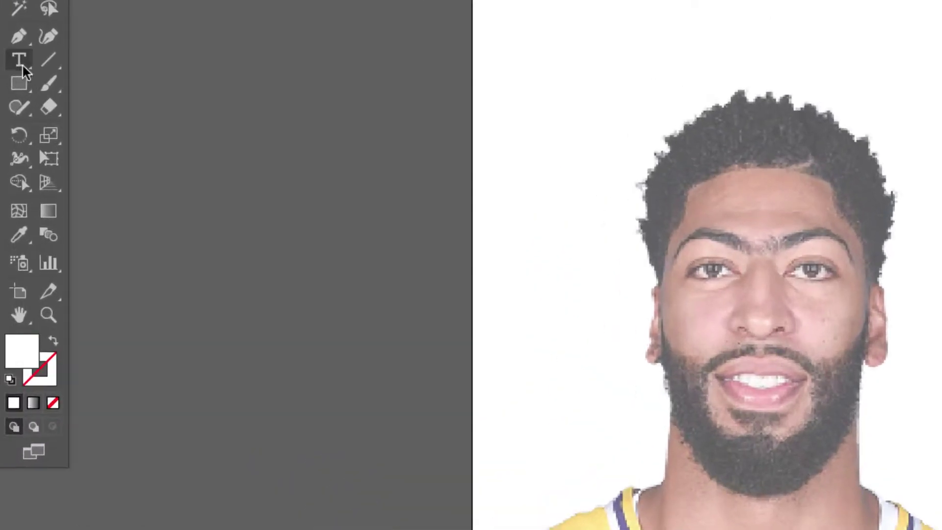
Tear off the Line Segment and Pen tool groups into floating panels and select the Line Segment Tool.
{"action": "left_click", "coordinate": [39, 63]}
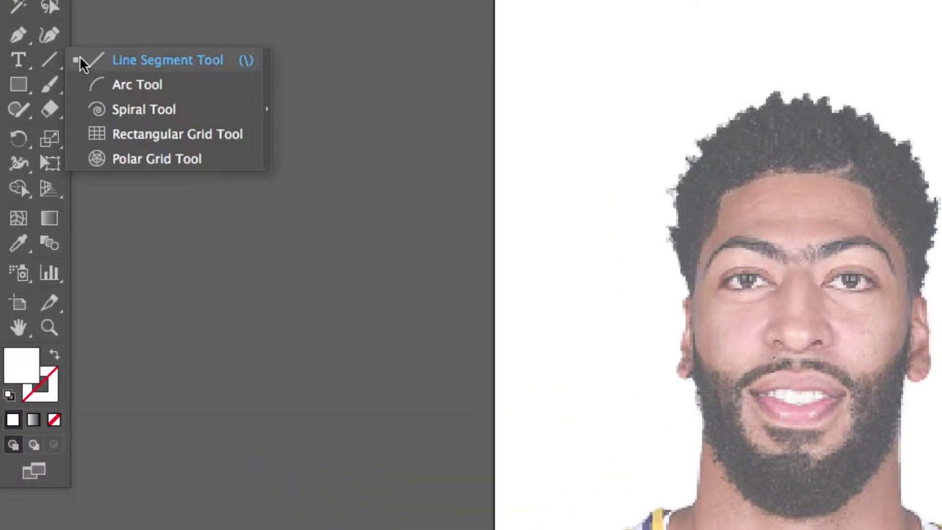
{"action": "left_click", "coordinate": [272, 72]}
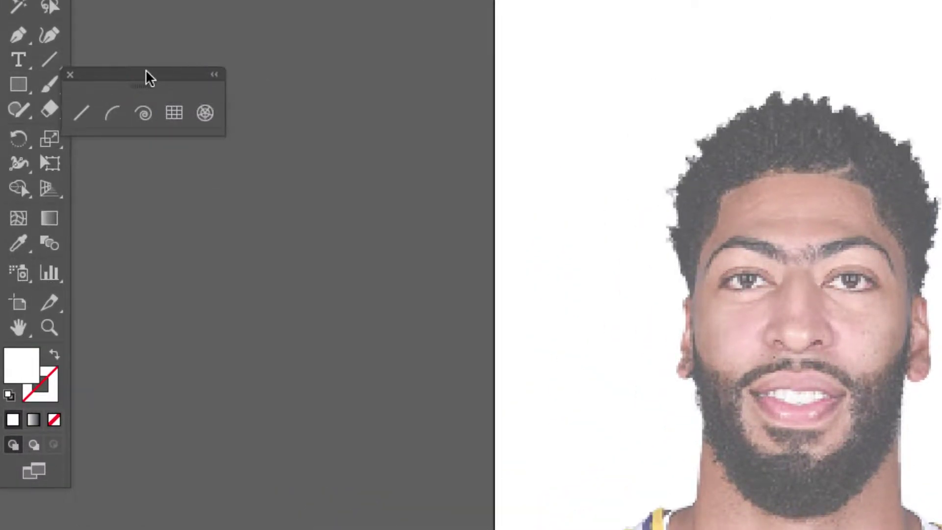
{"action": "left_click_drag", "start_coordinate": [153, 79], "coordinate": [233, 94]}
{"action": "left_click", "coordinate": [20, 37]}
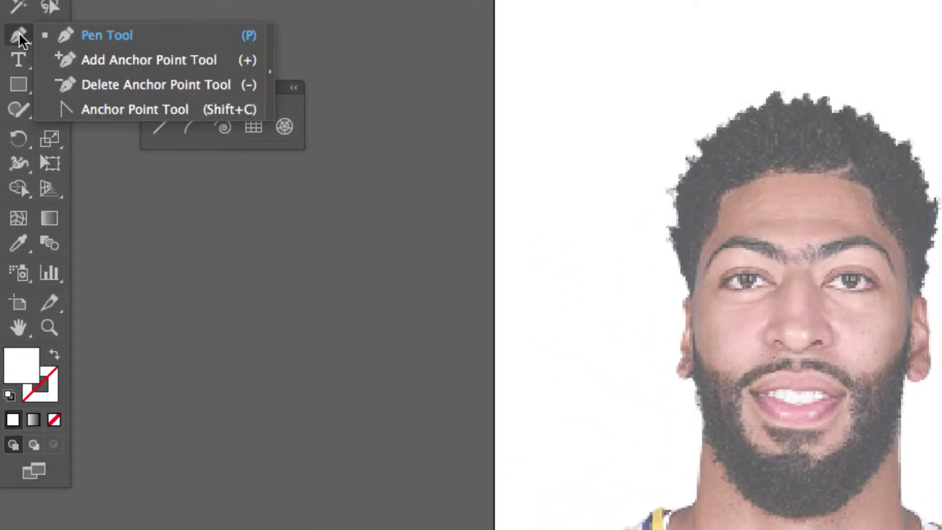
{"action": "left_click", "coordinate": [270, 40]}
{"action": "left_click_drag", "start_coordinate": [124, 59], "coordinate": [276, 22]}
{"action": "left_click", "coordinate": [161, 127]}
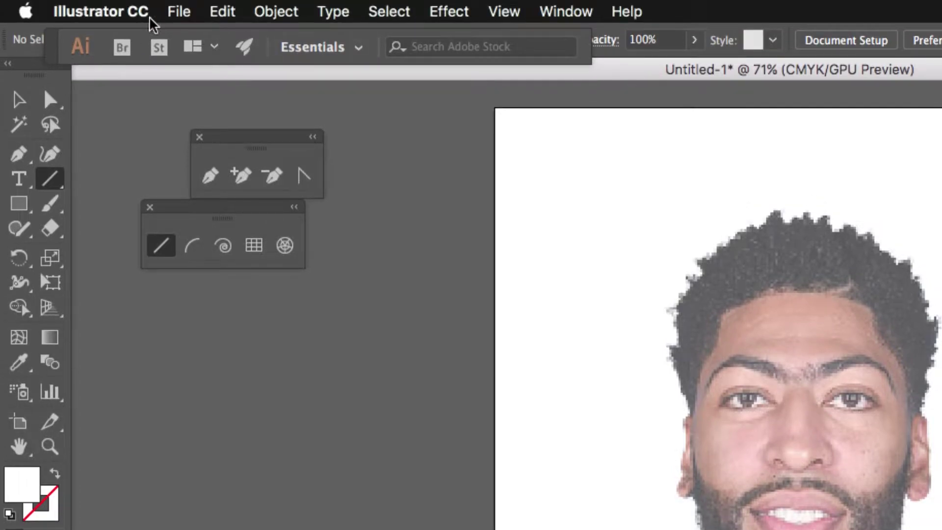
{"action": "mouse_move", "coordinate": [59, 50]}
{"action": "left_mouse_down"}
{"action": "mouse_move", "coordinate": [68, 92]}
{"action": "mouse_move", "coordinate": [90, 96]}
{"action": "left_mouse_up"}
Set the fill to None and the stroke to black at 1 pt.
{"action": "left_click", "coordinate": [141, 42]}
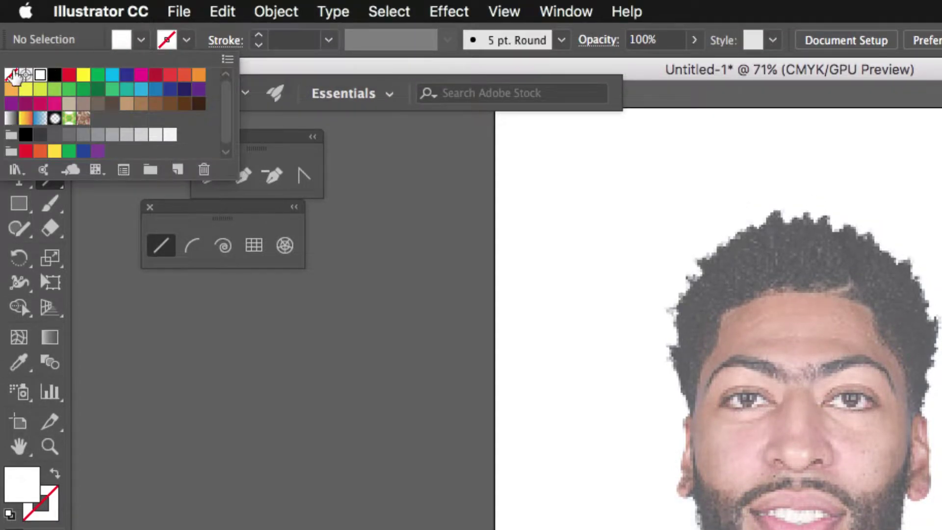
{"action": "left_click", "coordinate": [11, 74]}
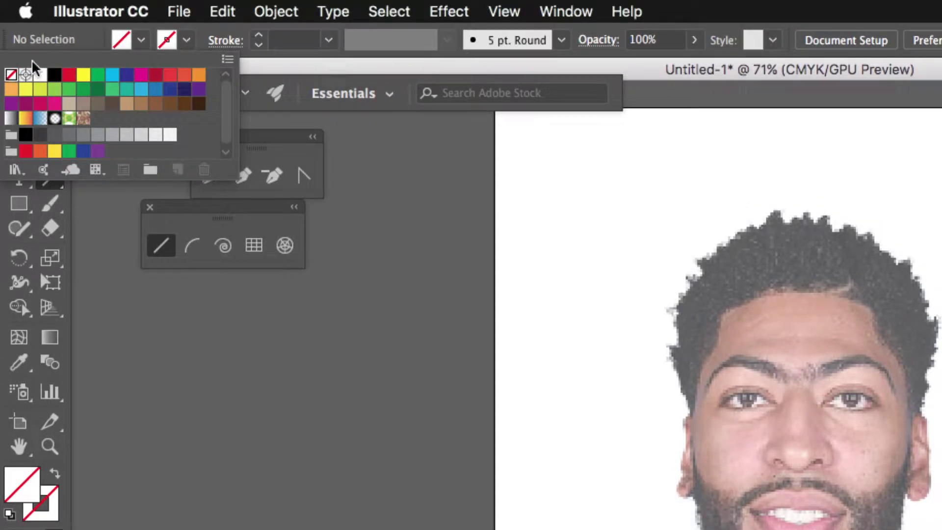
{"action": "left_click", "coordinate": [188, 43]}
{"action": "left_click", "coordinate": [188, 42]}
{"action": "left_click", "coordinate": [54, 74]}
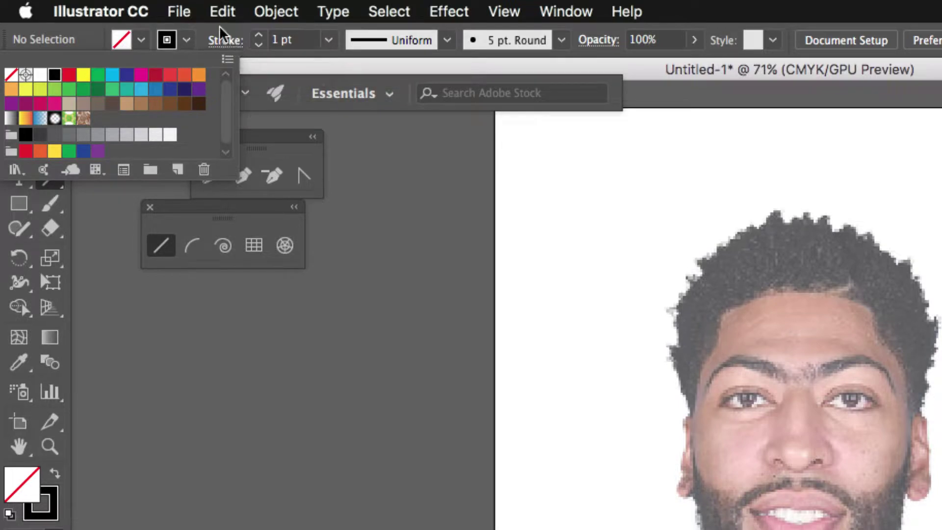
{"action": "key", "text": "Escape"}
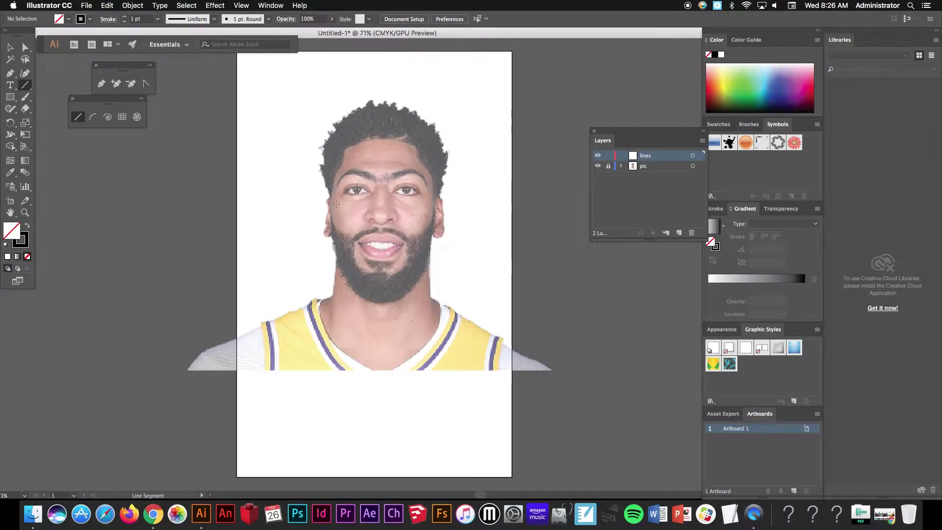
Zoom to the forehead and draw seven crossing straight lines, most meeting above the brows.
{"action": "scroll", "coordinate": [305, 217], "scroll_direction": "up", "scroll_amount": 5}
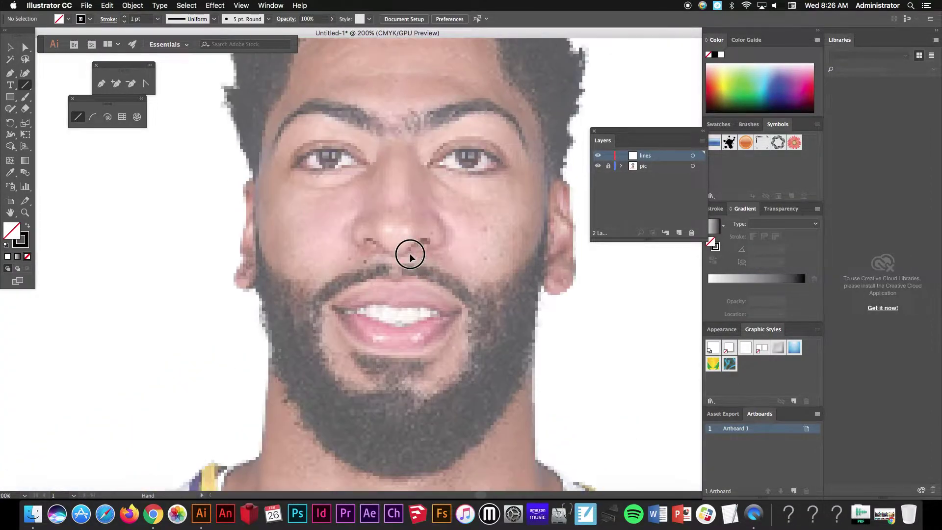
{"action": "left_click_drag", "start_coordinate": [411, 256], "coordinate": [390, 282]}
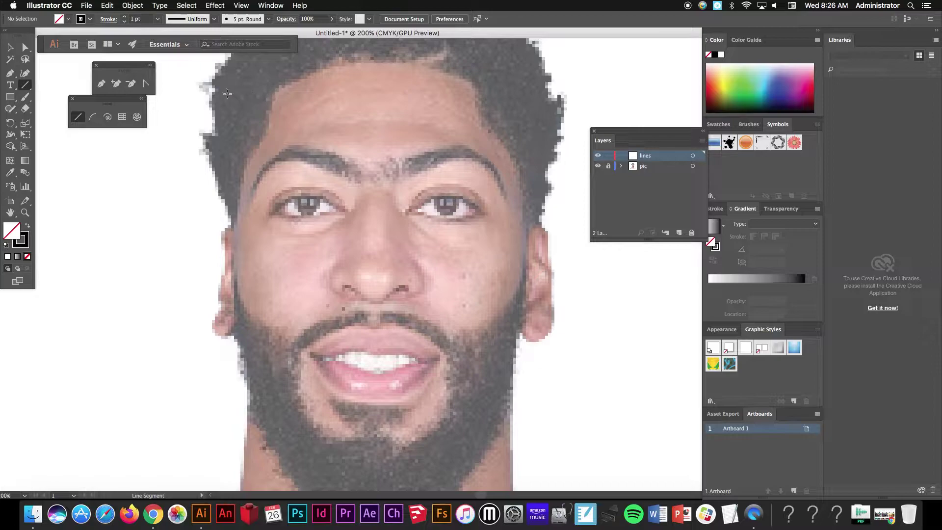
{"action": "mouse_move", "coordinate": [216, 87]}
{"action": "left_mouse_down"}
{"action": "mouse_move", "coordinate": [448, 162]}
{"action": "mouse_move", "coordinate": [336, 125]}
{"action": "mouse_move", "coordinate": [513, 168]}
{"action": "mouse_move", "coordinate": [515, 159]}
{"action": "left_mouse_up"}
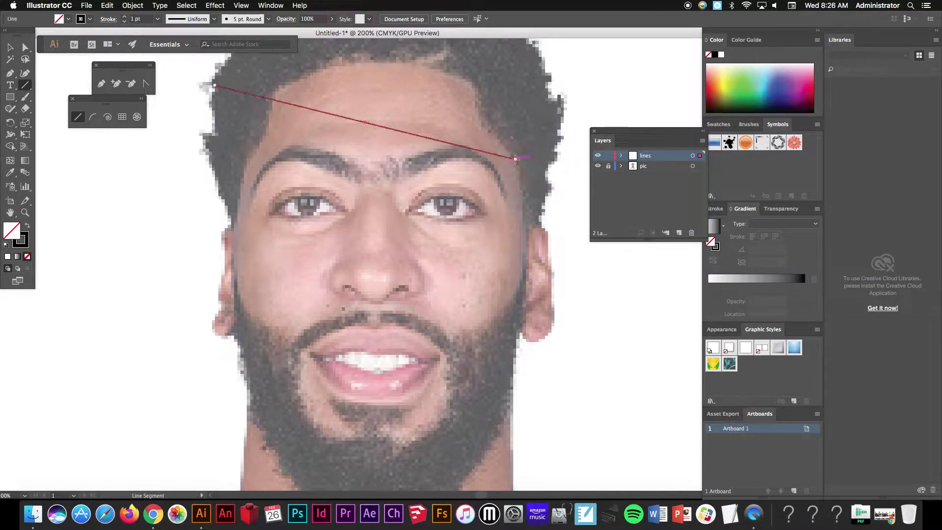
{"action": "left_click_drag", "start_coordinate": [461, 58], "coordinate": [279, 338]}
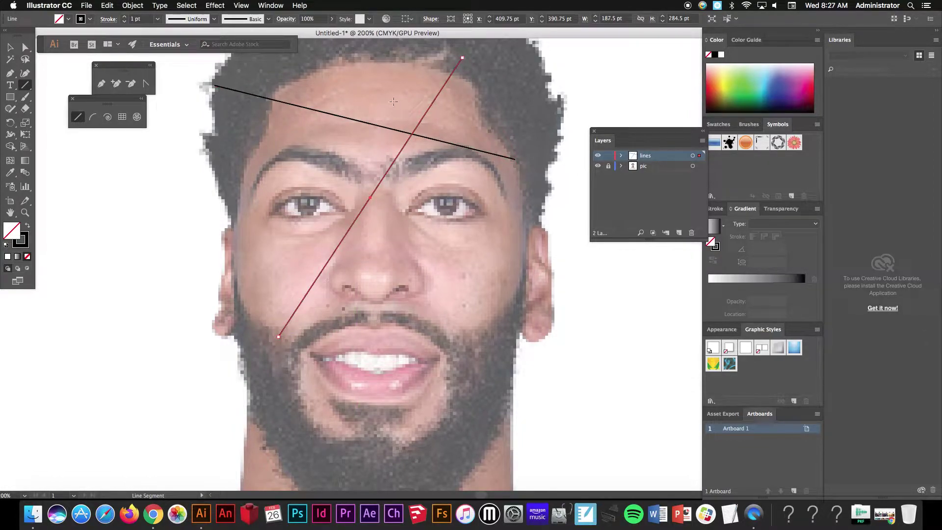
{"action": "left_click_drag", "start_coordinate": [393, 102], "coordinate": [422, 153]}
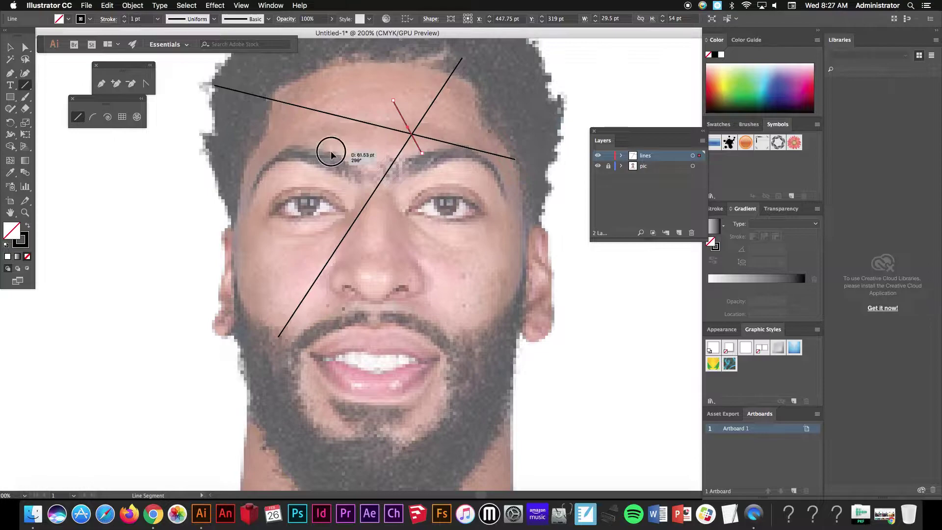
{"action": "left_click_drag", "start_coordinate": [330, 151], "coordinate": [560, 104]}
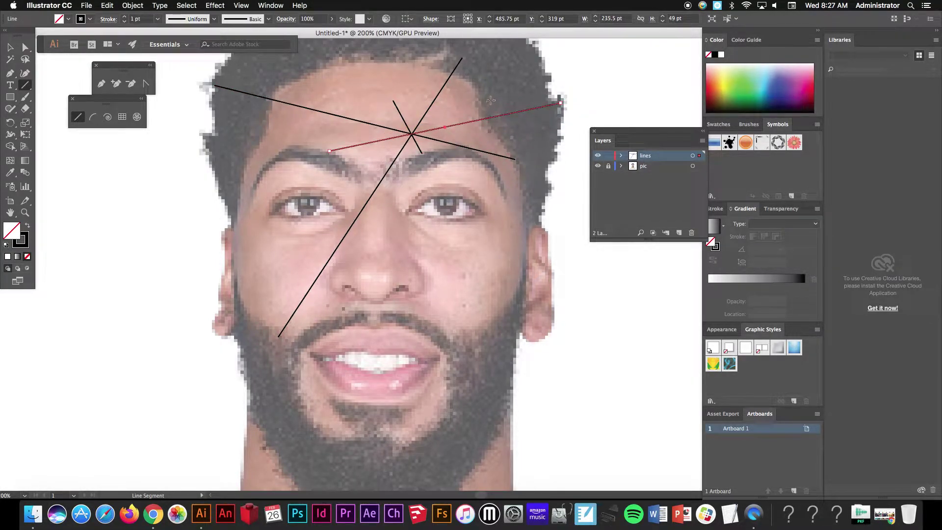
{"action": "left_click_drag", "start_coordinate": [501, 67], "coordinate": [524, 273]}
{"action": "left_click_drag", "start_coordinate": [285, 64], "coordinate": [234, 250]}
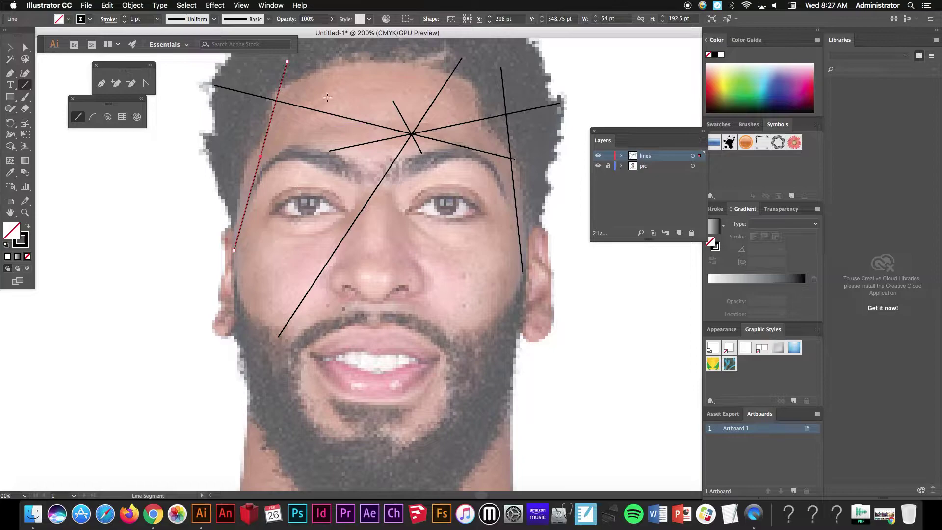
{"action": "left_click_drag", "start_coordinate": [261, 69], "coordinate": [412, 133]}
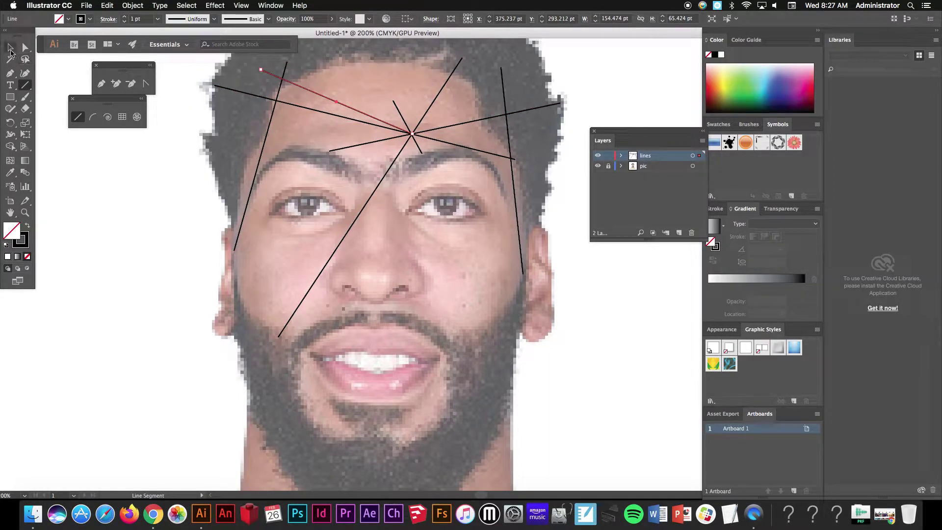
Deselect the last line, return to the Line Segment Tool, and zoom in on the crossing point.
{"action": "left_click", "coordinate": [10, 49]}
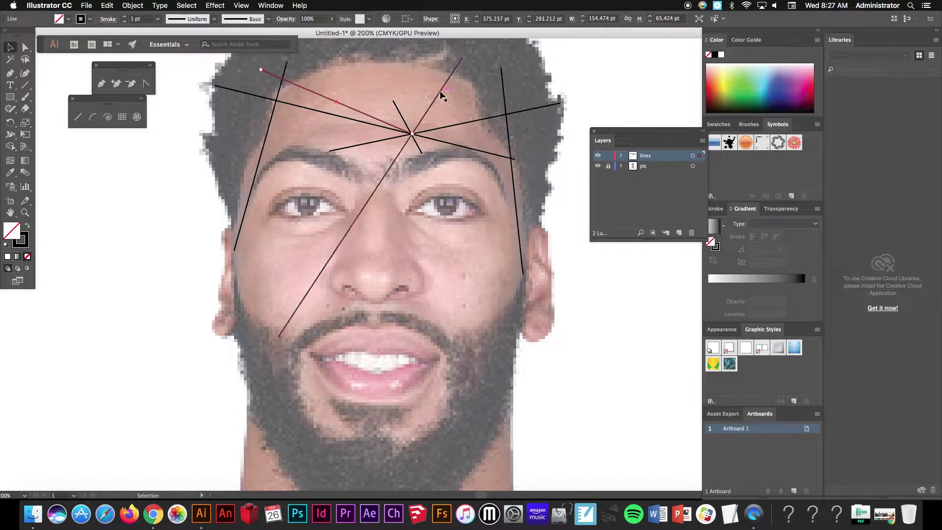
{"action": "key", "text": "a"}
{"action": "left_click", "coordinate": [596, 79]}
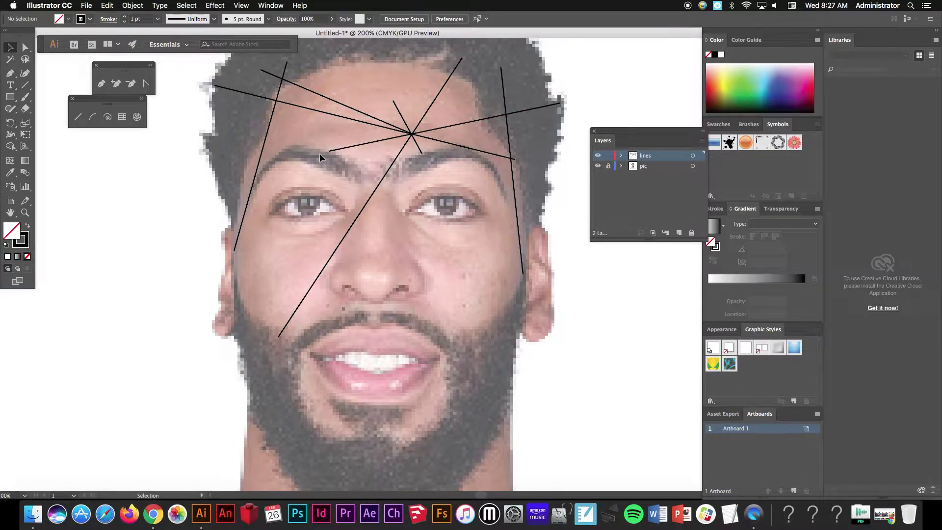
{"action": "left_click", "coordinate": [78, 117]}
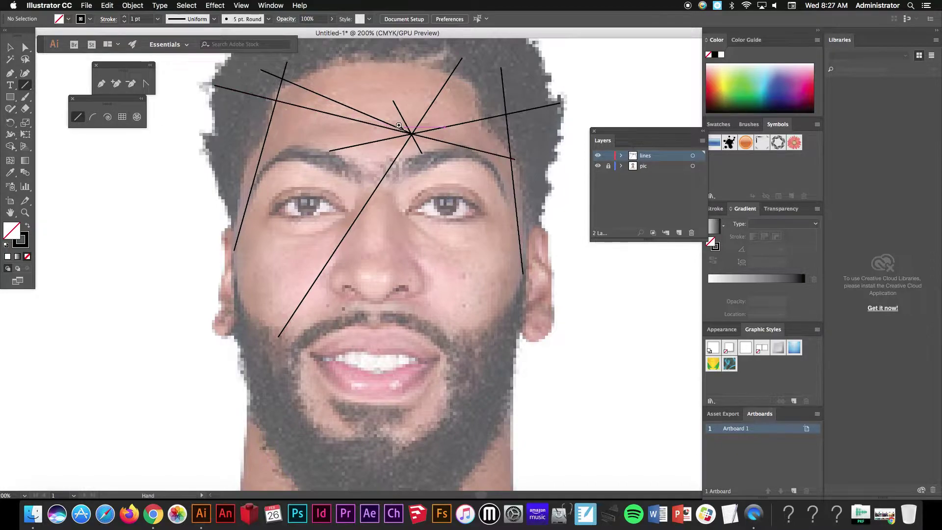
{"action": "left_click_drag", "start_coordinate": [368, 99], "coordinate": [483, 189]}
Draw two short connecting lines across the forehead to form triangles.
{"action": "scroll", "coordinate": [521, 213], "scroll_direction": "up", "scroll_amount": 1}
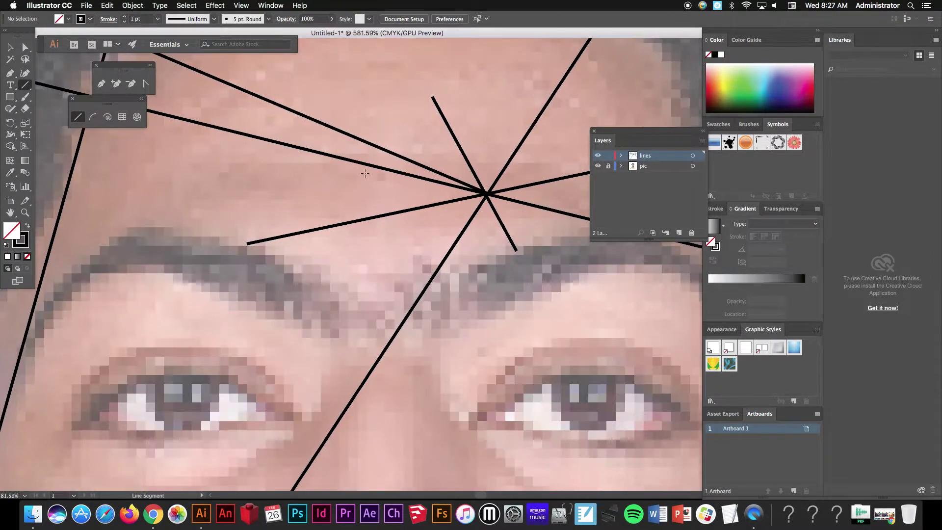
{"action": "left_click_drag", "start_coordinate": [342, 158], "coordinate": [332, 226]}
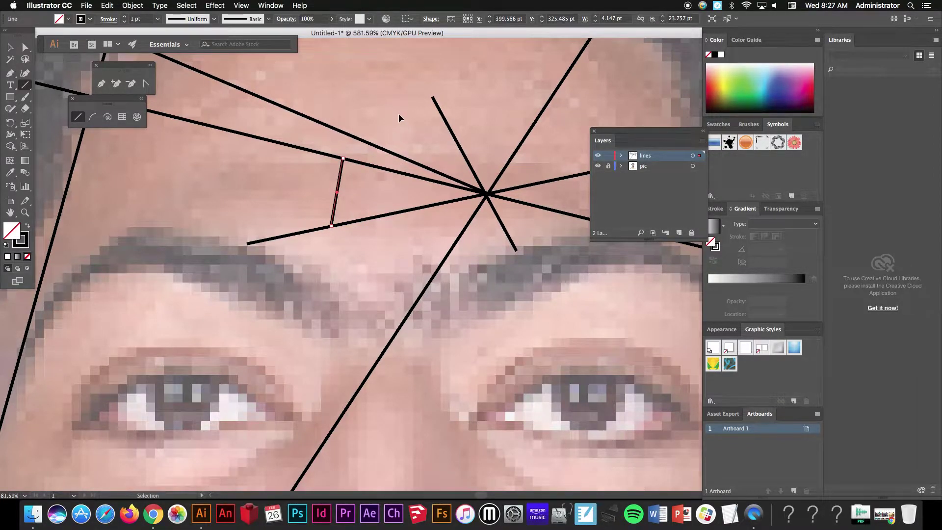
{"action": "left_click", "coordinate": [390, 84], "text": "super"}
{"action": "left_click_drag", "start_coordinate": [390, 171], "coordinate": [409, 209]}
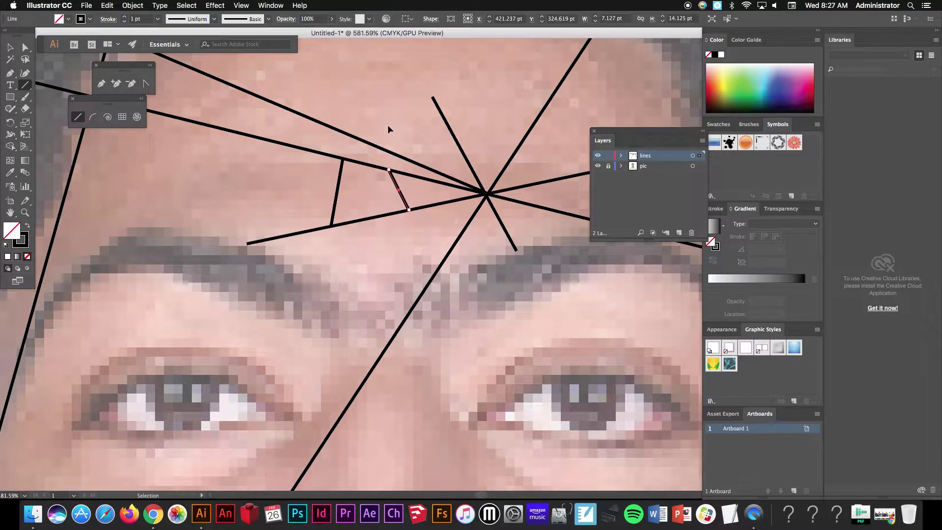
{"action": "left_click", "coordinate": [382, 99], "text": "super"}
Outline the left eyebrow's upper and lower edges and connect it to the side line.
{"action": "left_click_drag", "start_coordinate": [297, 264], "coordinate": [436, 184]}
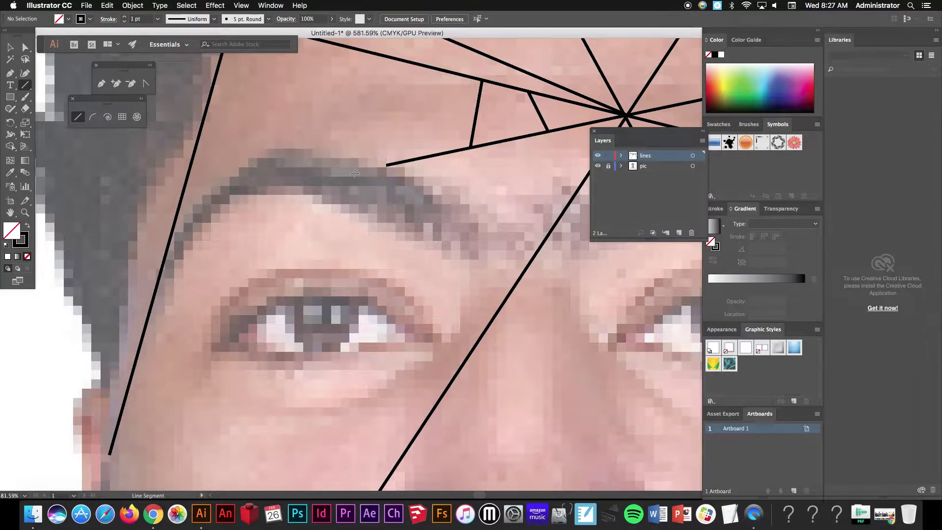
{"action": "mouse_move", "coordinate": [165, 251]}
{"action": "left_mouse_down"}
{"action": "mouse_move", "coordinate": [264, 149]}
{"action": "mouse_move", "coordinate": [413, 170]}
{"action": "mouse_move", "coordinate": [503, 227]}
{"action": "mouse_move", "coordinate": [465, 264]}
{"action": "left_mouse_up"}
{"action": "left_click", "coordinate": [291, 122], "text": "super"}
{"action": "left_click", "coordinate": [347, 125], "text": "super"}
{"action": "left_click", "coordinate": [421, 175], "text": "super"}
{"action": "left_click", "coordinate": [505, 200], "text": "super"}
{"action": "mouse_move", "coordinate": [463, 264]}
{"action": "left_mouse_down"}
{"action": "mouse_move", "coordinate": [372, 217]}
{"action": "mouse_move", "coordinate": [263, 188]}
{"action": "mouse_move", "coordinate": [164, 265]}
{"action": "left_mouse_up"}
{"action": "left_click", "coordinate": [322, 217], "text": "super"}
{"action": "left_click", "coordinate": [264, 191], "text": "super"}
{"action": "left_click", "coordinate": [284, 267], "text": "super"}
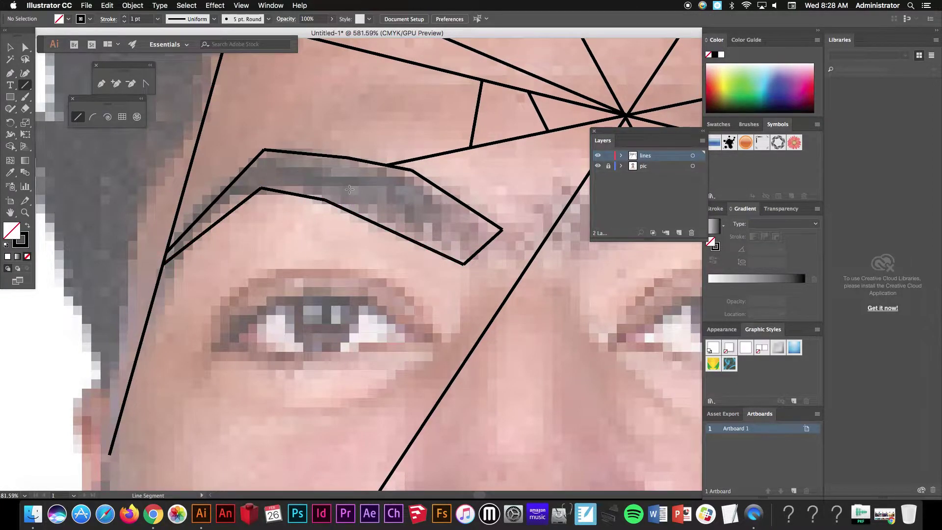
Divide the eyebrow with vertical, diagonal and crossing lines, then bring Chrome forward.
{"action": "left_click_drag", "start_coordinate": [324, 200], "coordinate": [464, 264]}
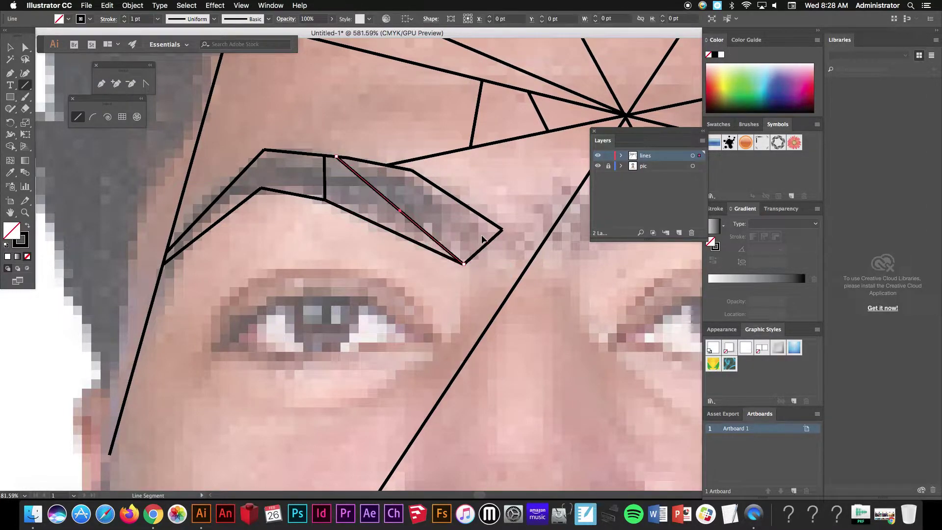
{"action": "left_click", "coordinate": [414, 214], "text": "super"}
{"action": "mouse_move", "coordinate": [380, 224]}
{"action": "left_mouse_down"}
{"action": "mouse_move", "coordinate": [400, 206]}
{"action": "mouse_move", "coordinate": [412, 170]}
{"action": "mouse_move", "coordinate": [439, 253]}
{"action": "left_mouse_up"}
{"action": "left_click", "coordinate": [463, 170], "text": "super"}
{"action": "left_click", "coordinate": [455, 217], "text": "super"}
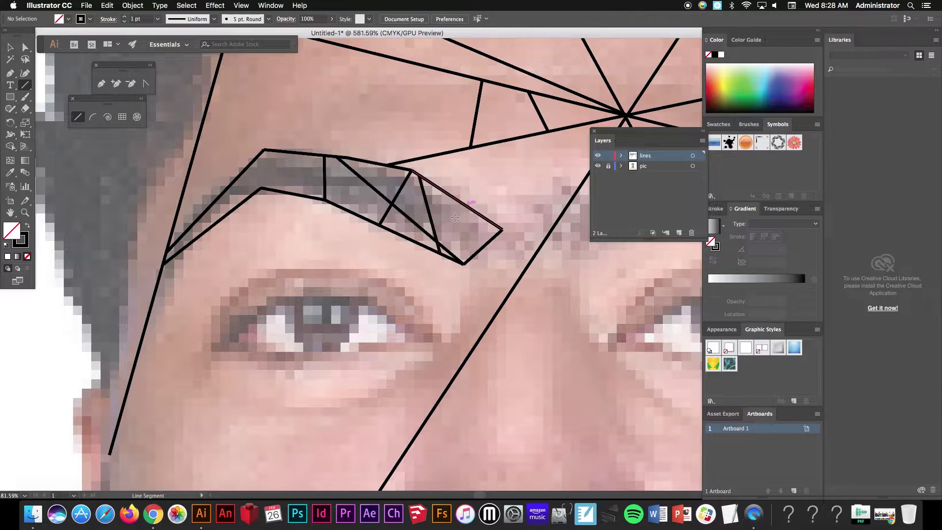
{"action": "left_click_drag", "start_coordinate": [468, 208], "coordinate": [415, 242]}
{"action": "left_click", "coordinate": [489, 173], "text": "super"}
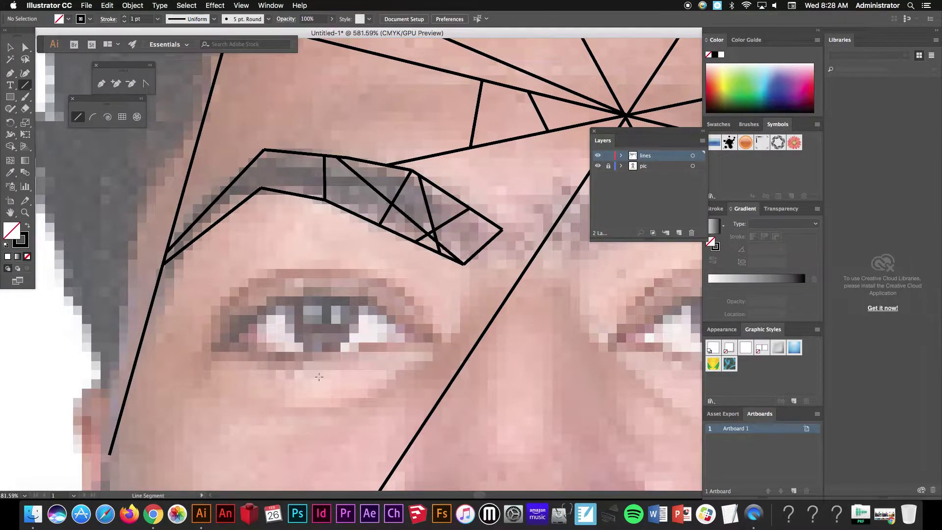
{"action": "left_click", "coordinate": [153, 513]}
Show the wpap image results and preview a colourful pop-art portrait.
{"action": "left_click", "coordinate": [182, 29]}
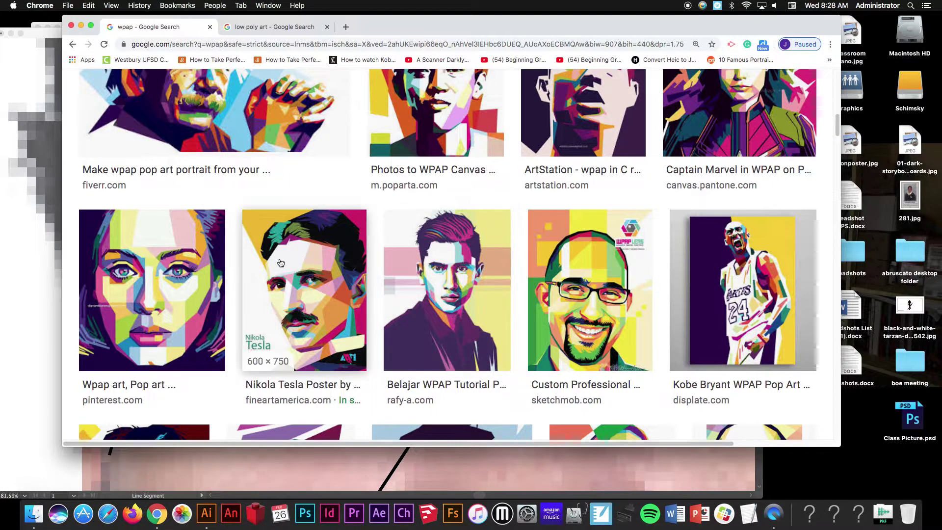
{"action": "left_click", "coordinate": [189, 257]}
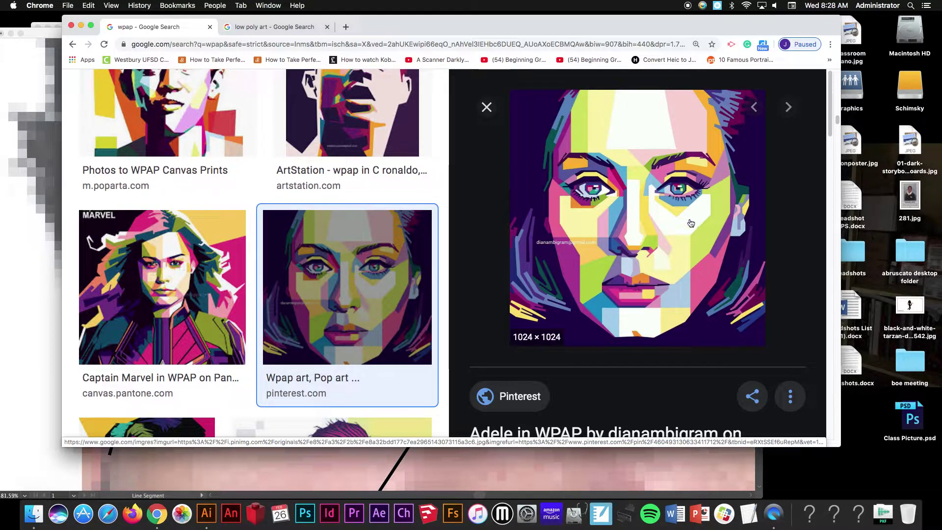
Back in Illustrator, join the two brow lines with a short line.
{"action": "left_click", "coordinate": [509, 456]}
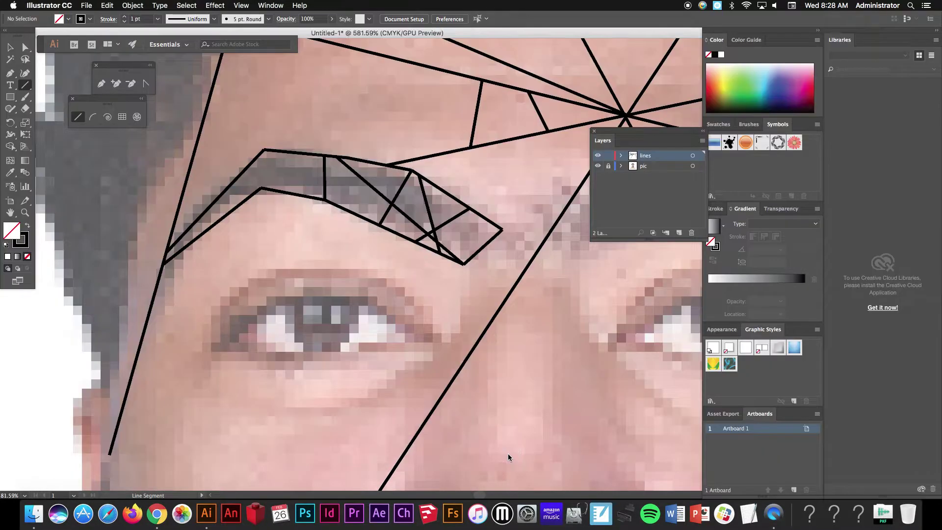
{"action": "left_click_drag", "start_coordinate": [264, 149], "coordinate": [262, 188]}
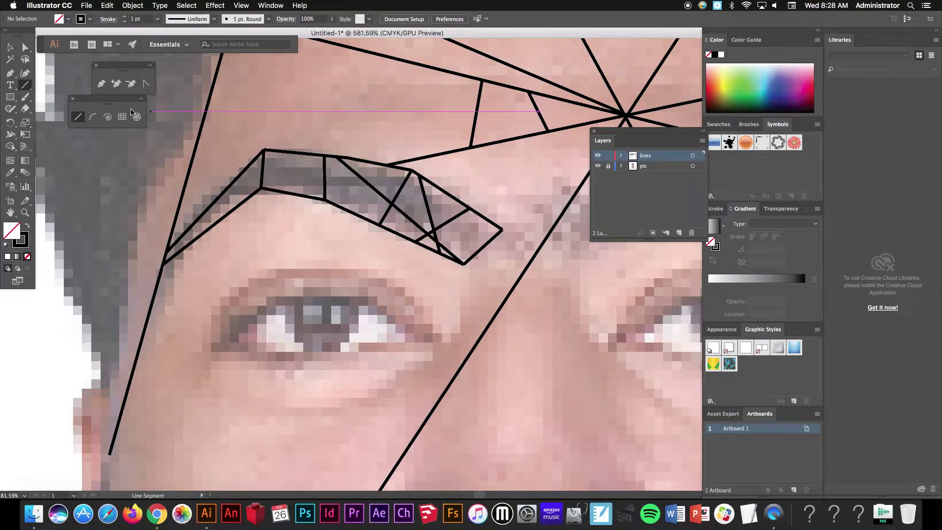
{"action": "left_click", "coordinate": [101, 85]}
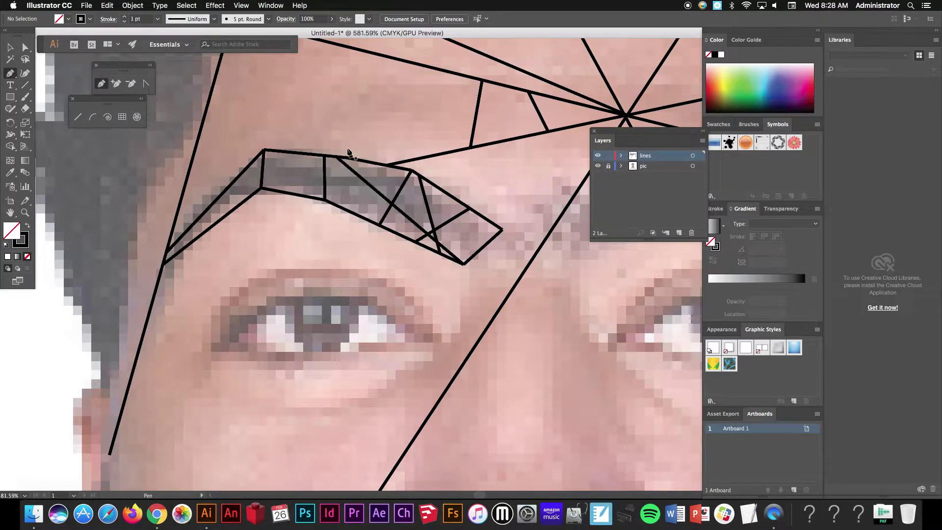
{"action": "scroll", "coordinate": [438, 221], "scroll_direction": "right", "scroll_amount": 10}
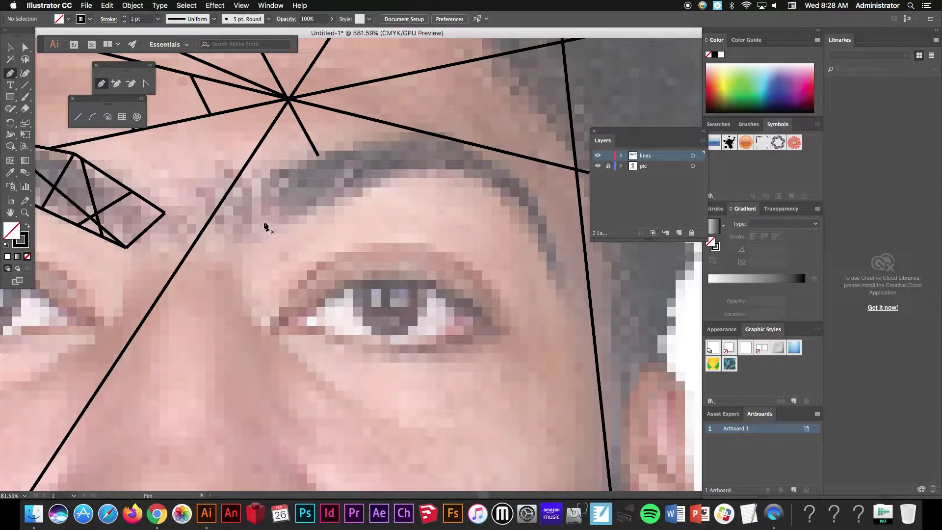
Trace a closed Pen outline around the other eyebrow.
{"action": "left_click", "coordinate": [264, 223]}
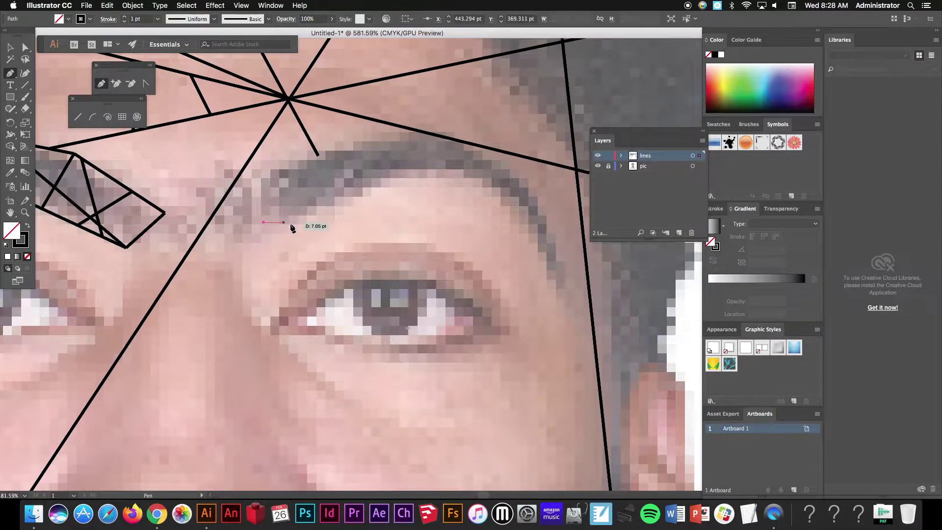
{"action": "left_click", "coordinate": [293, 225]}
{"action": "left_click", "coordinate": [388, 176]}
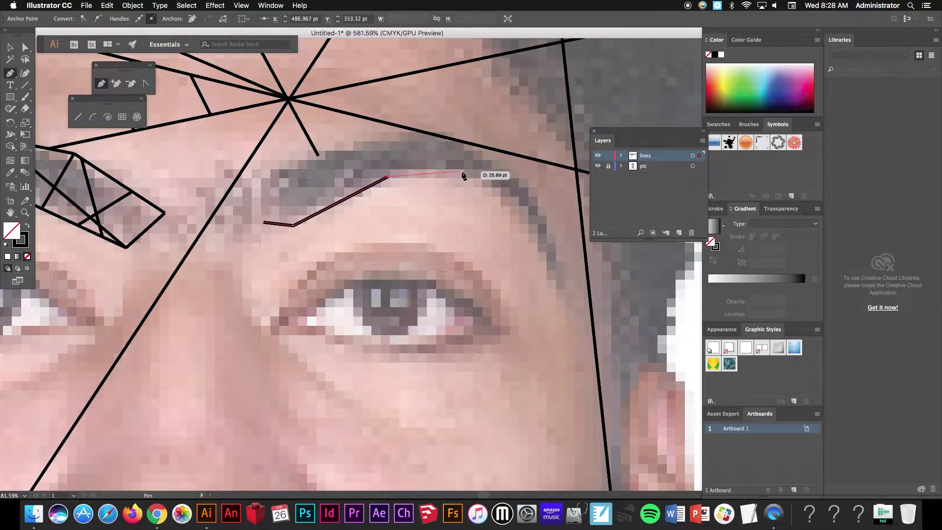
{"action": "left_click", "coordinate": [464, 172]}
{"action": "left_click", "coordinate": [534, 225]}
{"action": "left_click", "coordinate": [566, 298]}
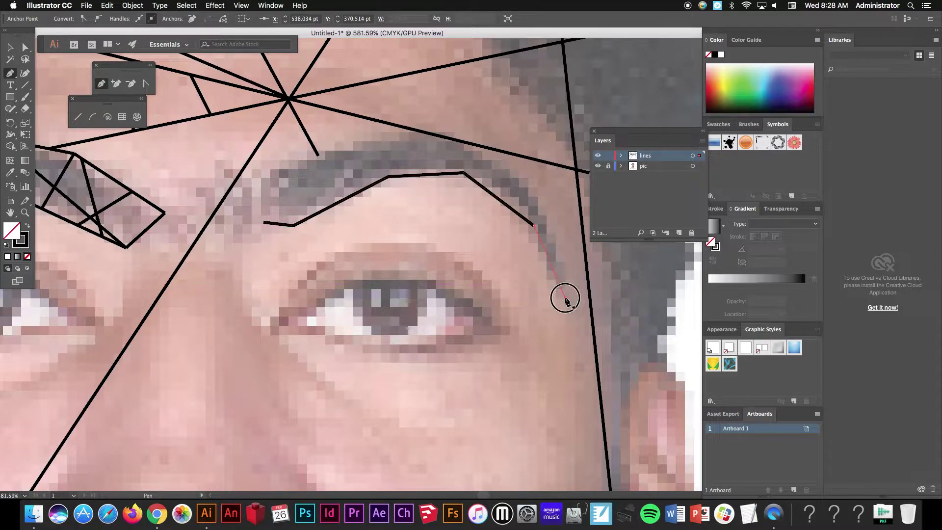
{"action": "left_click", "coordinate": [562, 250]}
{"action": "left_click", "coordinate": [514, 172]}
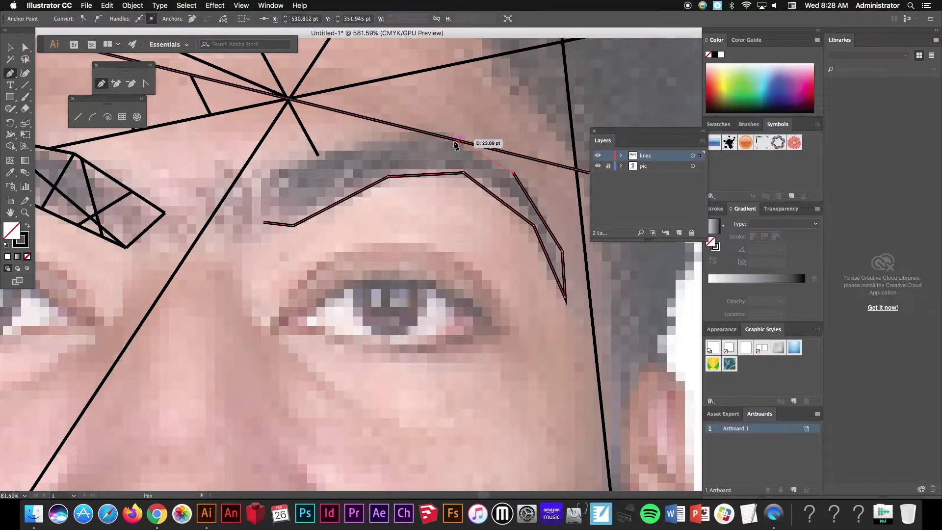
{"action": "left_click", "coordinate": [454, 139]}
{"action": "left_click", "coordinate": [365, 143]}
{"action": "left_click", "coordinate": [294, 168]}
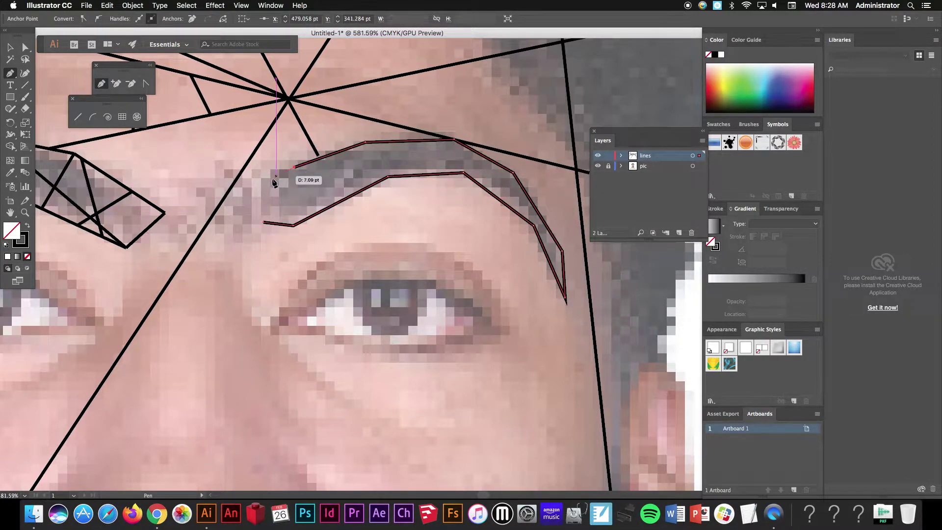
{"action": "left_click", "coordinate": [254, 191]}
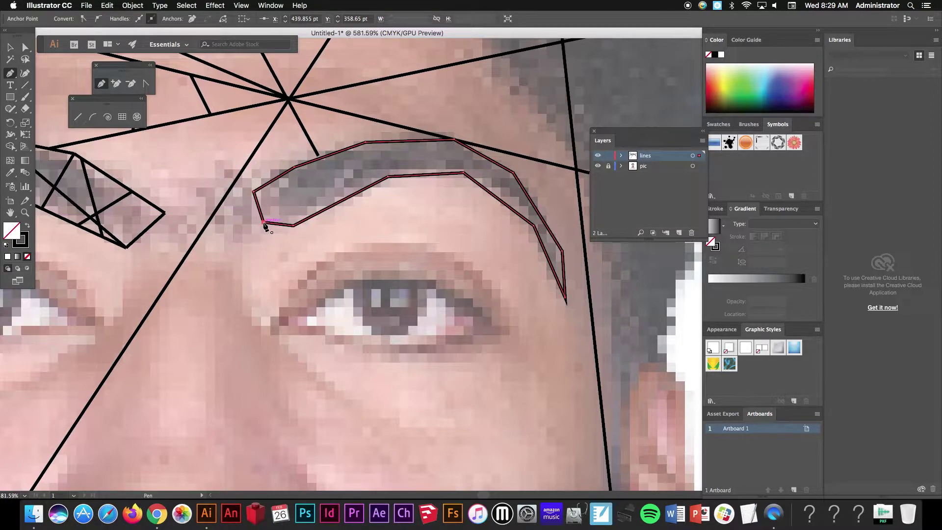
Split the eyebrow outline into triangles with several straight and diagonal dividers.
{"action": "left_click", "coordinate": [300, 164]}
{"action": "left_click", "coordinate": [319, 212]}
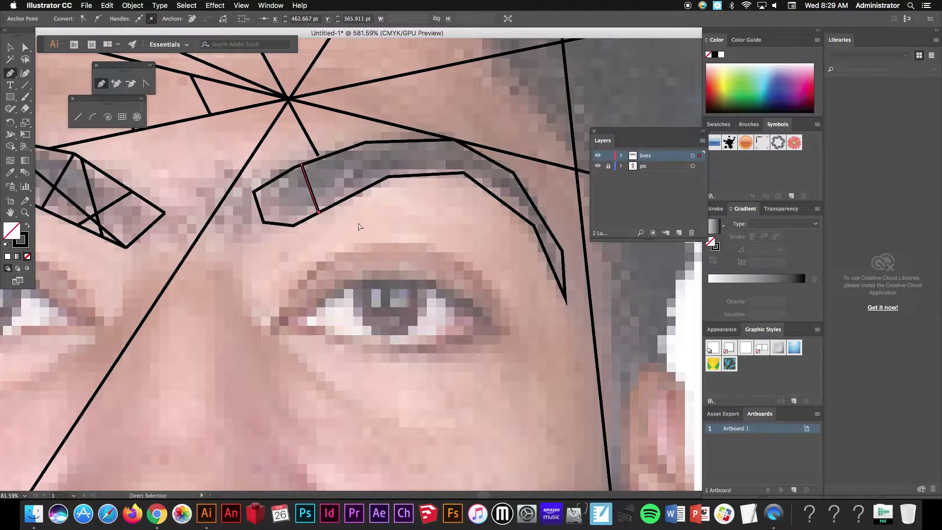
{"action": "left_click", "coordinate": [348, 198]}
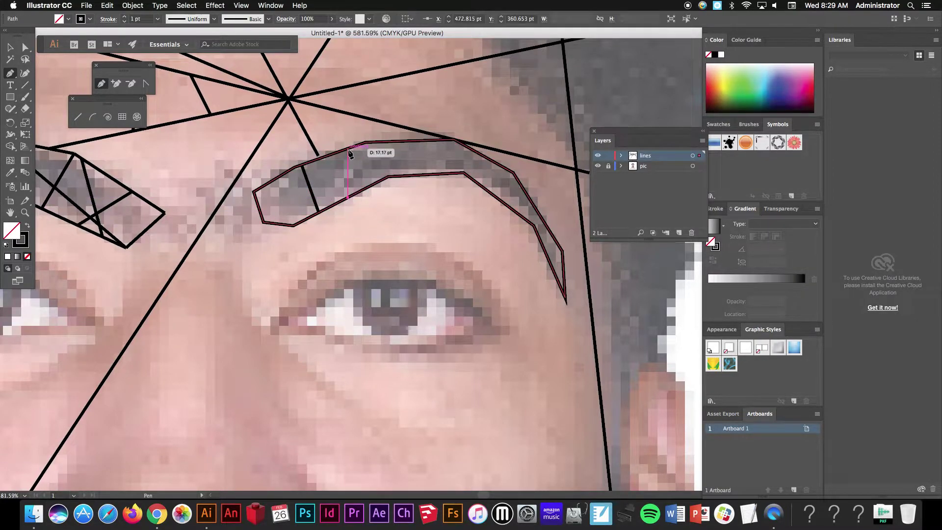
{"action": "left_click", "coordinate": [348, 147]}
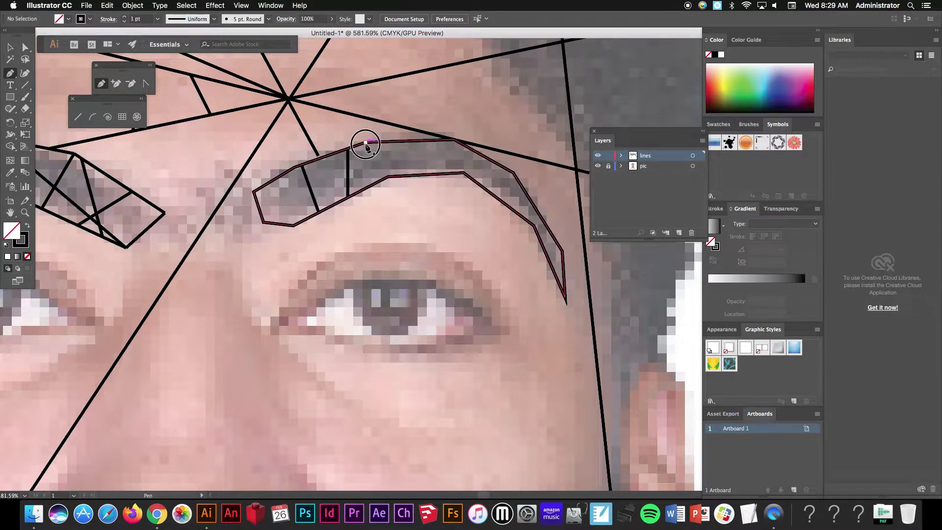
{"action": "left_click_drag", "start_coordinate": [366, 142], "coordinate": [377, 169]}
{"action": "left_click", "coordinate": [385, 177]}
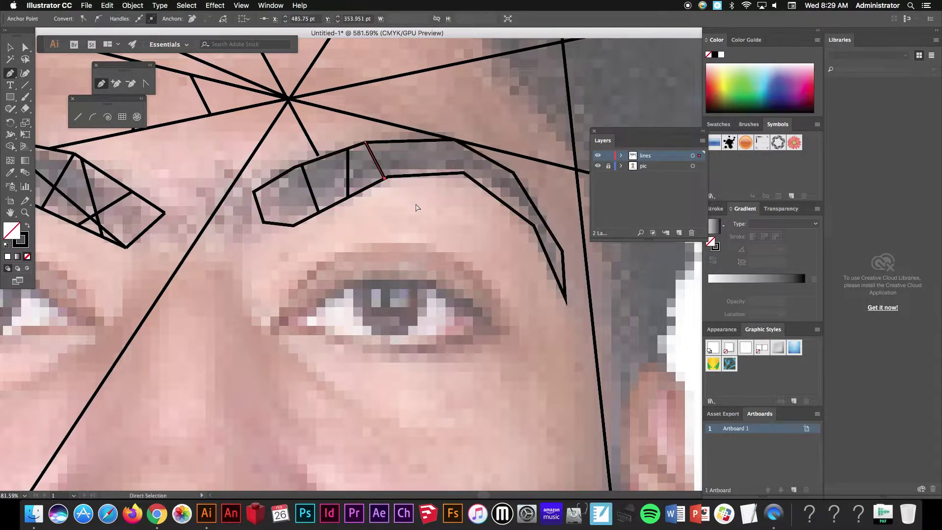
{"action": "left_click", "coordinate": [416, 208], "text": "super"}
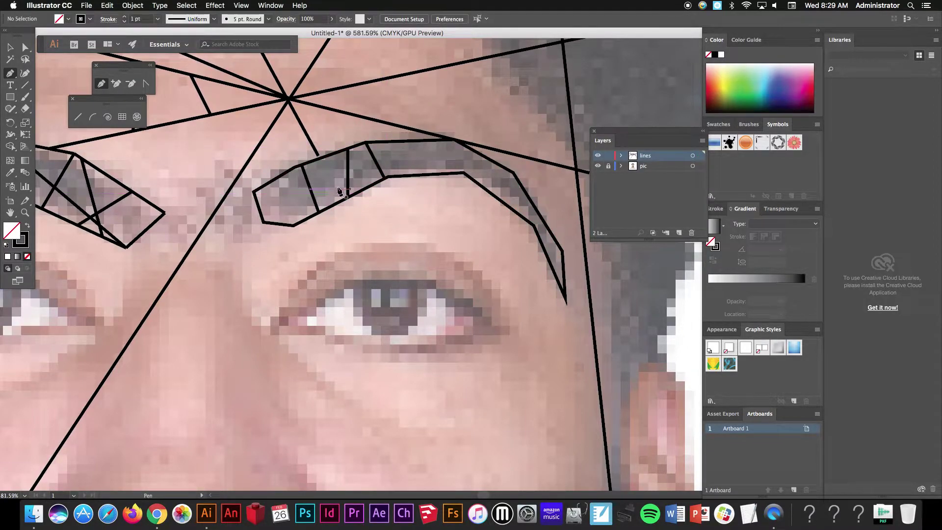
{"action": "left_click", "coordinate": [253, 192]}
{"action": "left_click", "coordinate": [318, 211]}
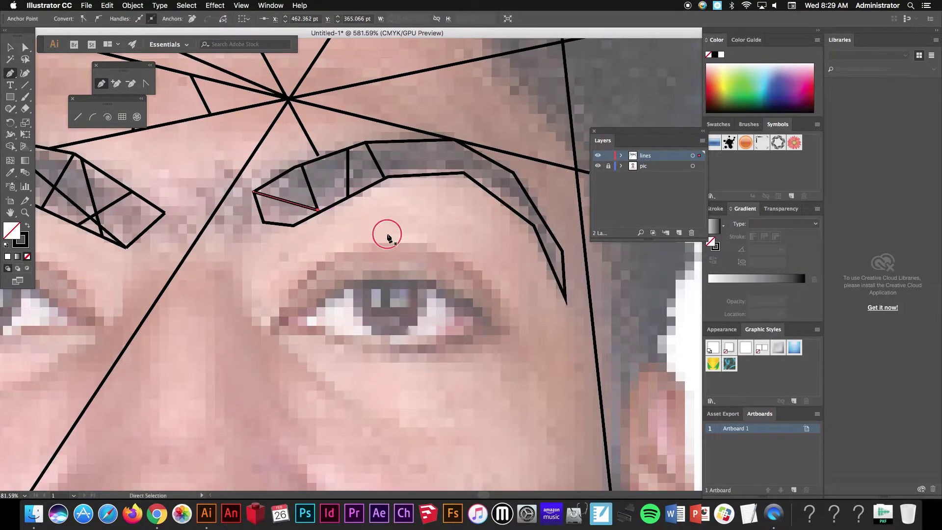
{"action": "left_click", "coordinate": [385, 232], "text": "super"}
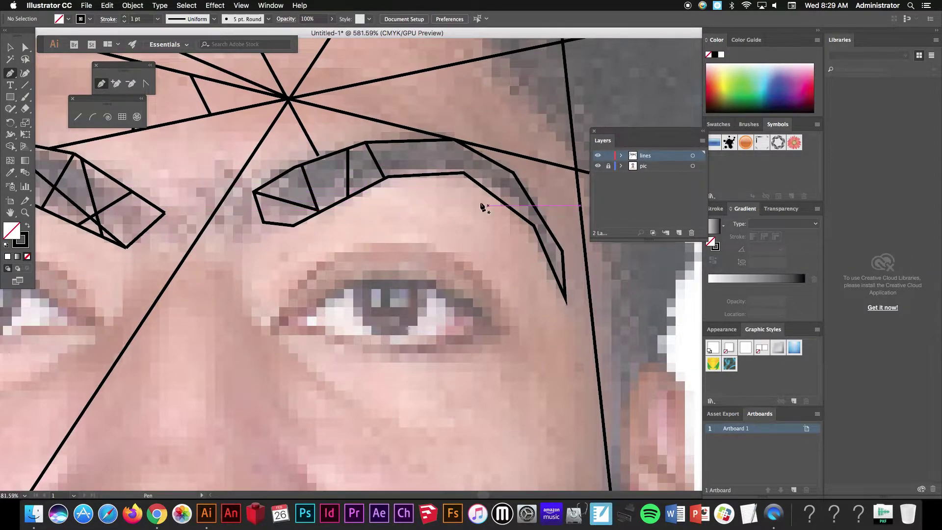
Trace an open path over the top of the eye and finish the eyebrow's top edge.
{"action": "left_click", "coordinate": [293, 226]}
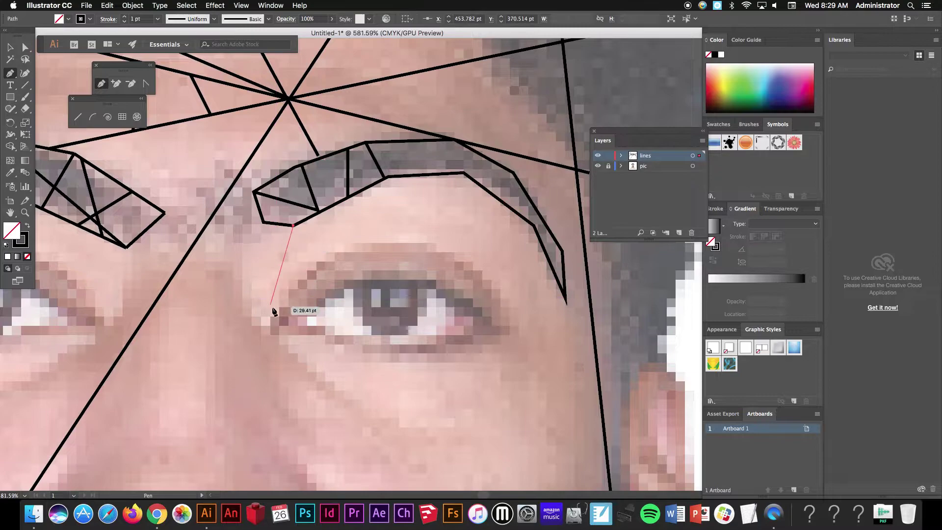
{"action": "left_click", "coordinate": [276, 313]}
{"action": "left_click", "coordinate": [350, 244]}
{"action": "left_click", "coordinate": [432, 246]}
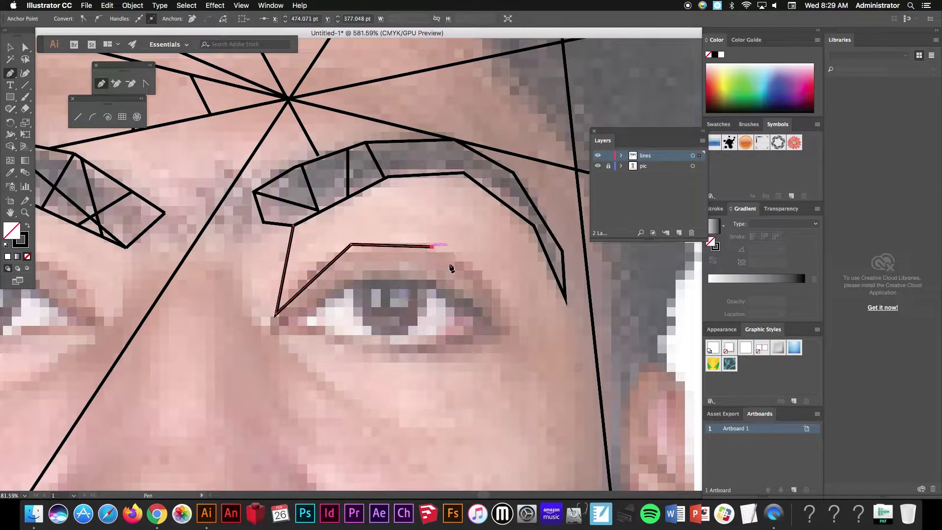
{"action": "left_click", "coordinate": [491, 281]}
{"action": "left_click", "coordinate": [500, 226]}
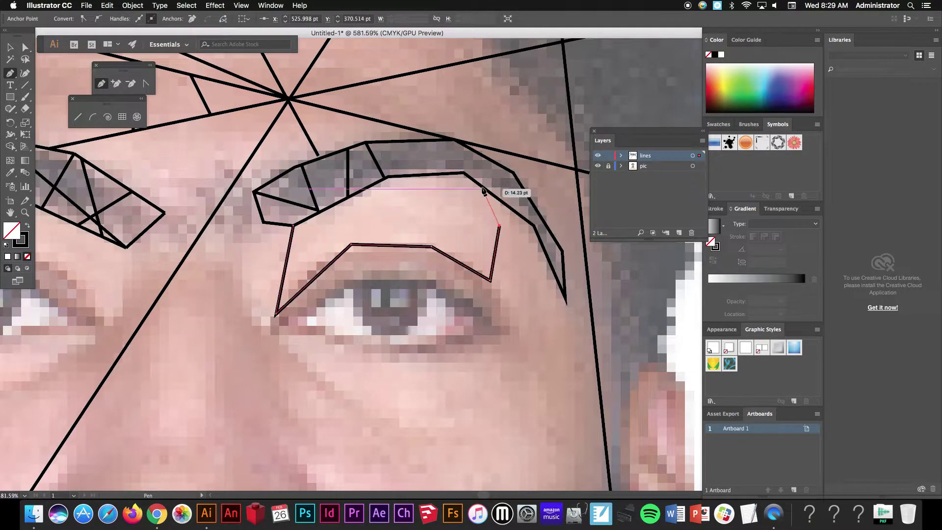
{"action": "left_click", "coordinate": [530, 171], "text": "super"}
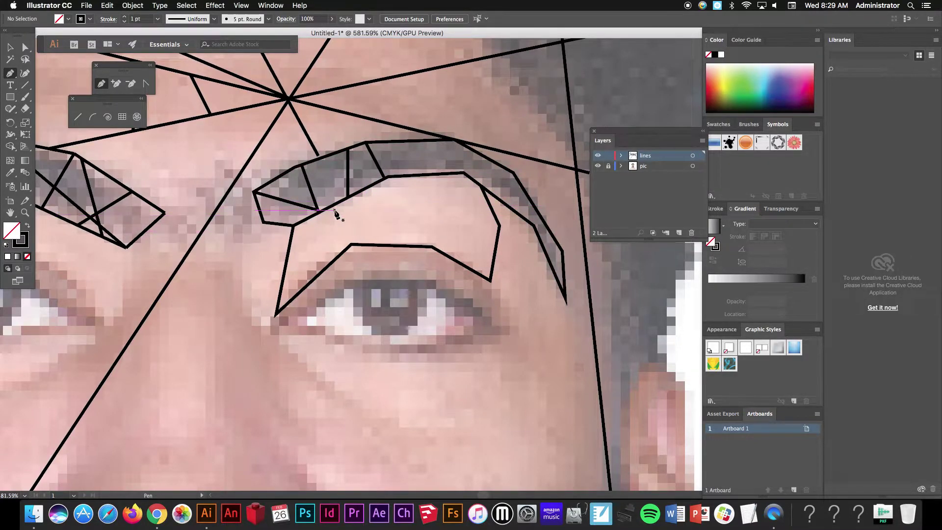
{"action": "left_click", "coordinate": [440, 142]}
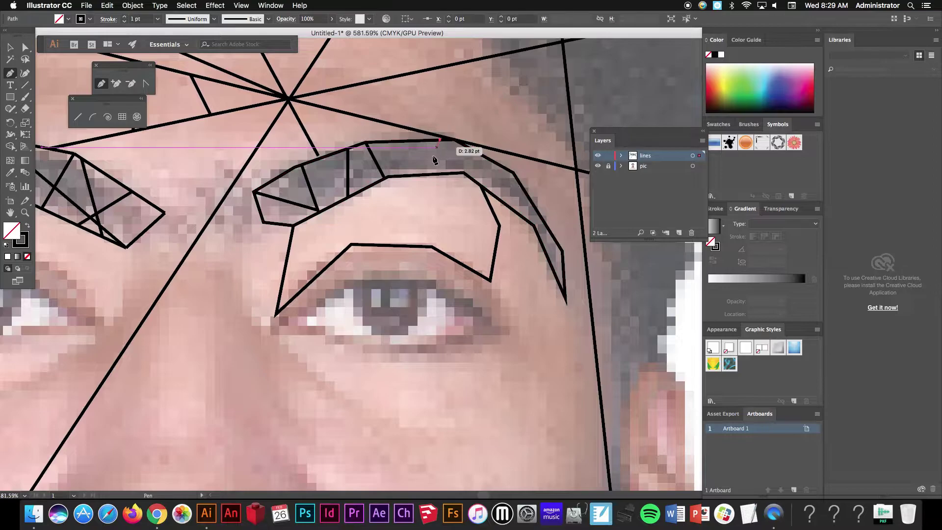
{"action": "left_click", "coordinate": [430, 175]}
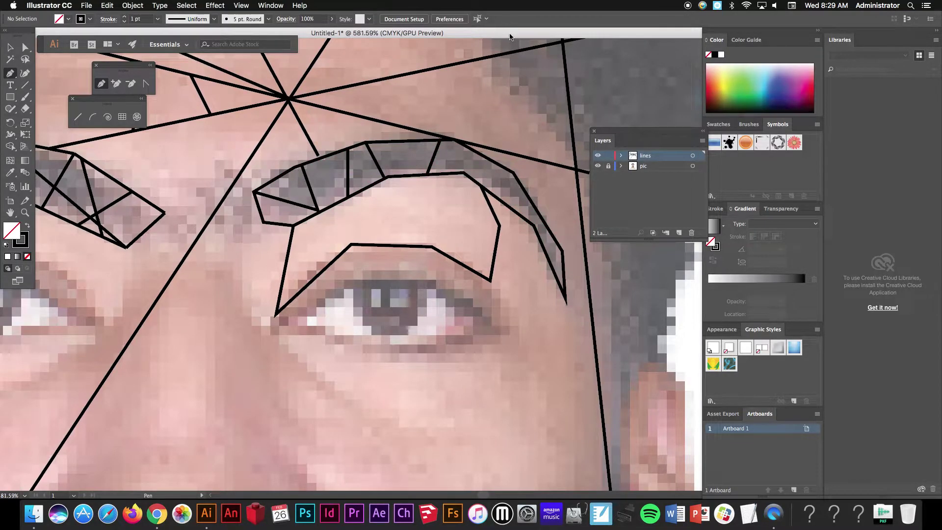
{"action": "left_click_drag", "start_coordinate": [510, 36], "coordinate": [510, 172]}
In Finder, open one student's Quarter 3/4 project 2 .ai file in Illustrator.
{"action": "left_click", "coordinate": [432, 63]}
{"action": "left_click_drag", "start_coordinate": [431, 24], "coordinate": [417, 211]}
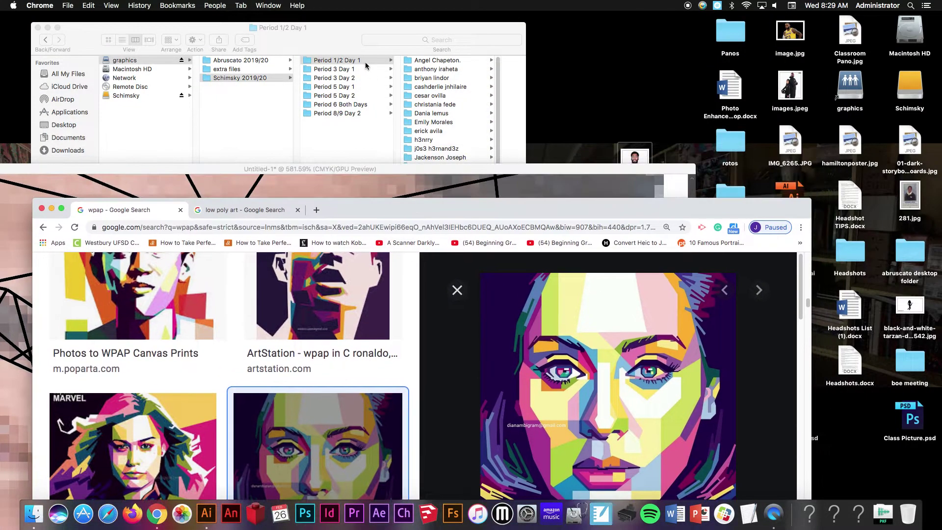
{"action": "left_click", "coordinate": [366, 62]}
{"action": "left_click", "coordinate": [444, 166]}
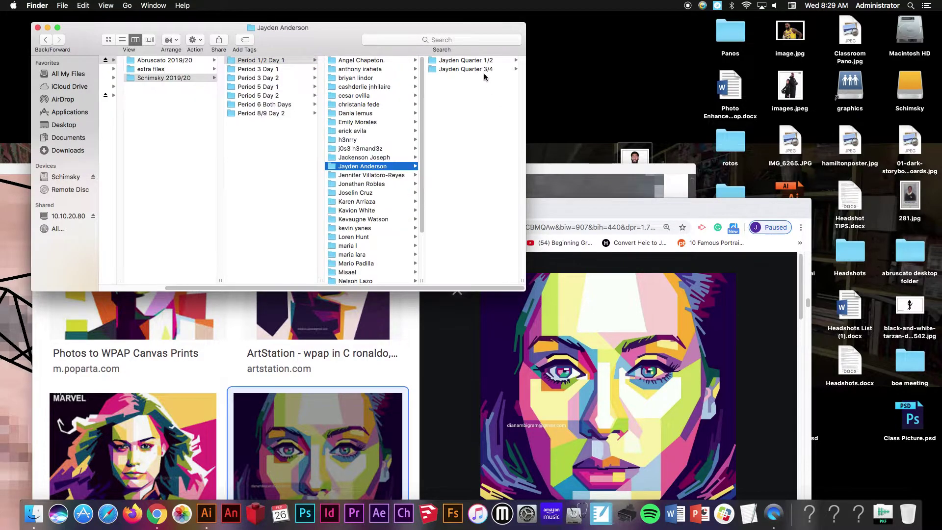
{"action": "left_click", "coordinate": [484, 70]}
{"action": "double_click", "coordinate": [471, 79]}
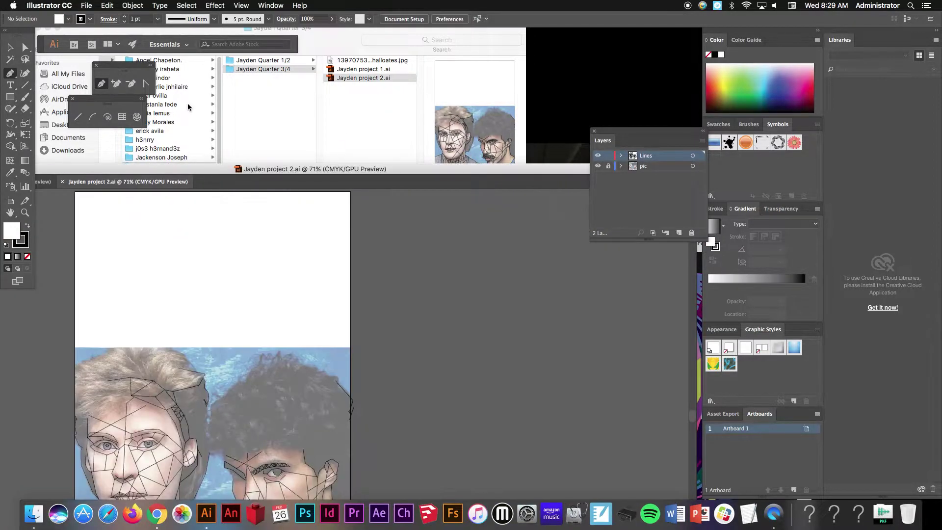
Open another student's Quarter 3/4 project 2 .ai file in Illustrator.
{"action": "left_click", "coordinate": [184, 88]}
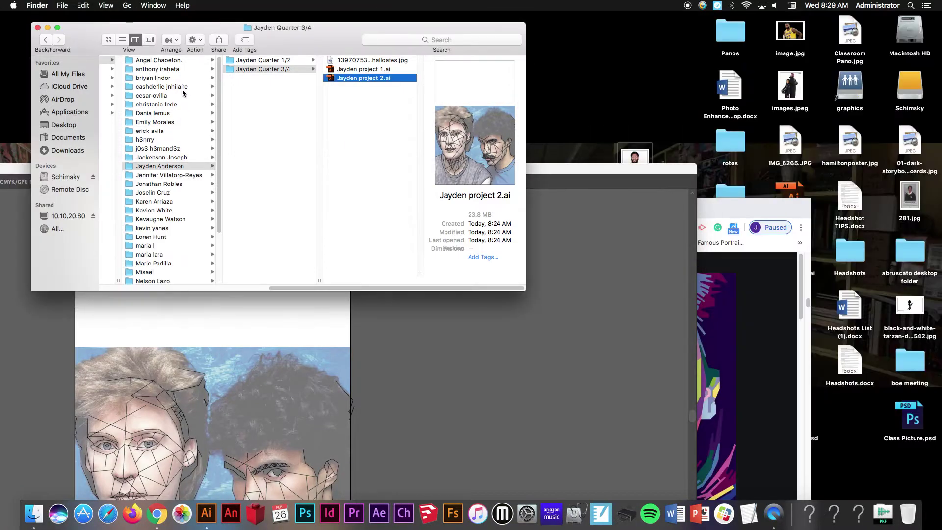
{"action": "left_click", "coordinate": [156, 104]}
{"action": "left_click", "coordinate": [261, 69]}
{"action": "left_click", "coordinate": [369, 79]}
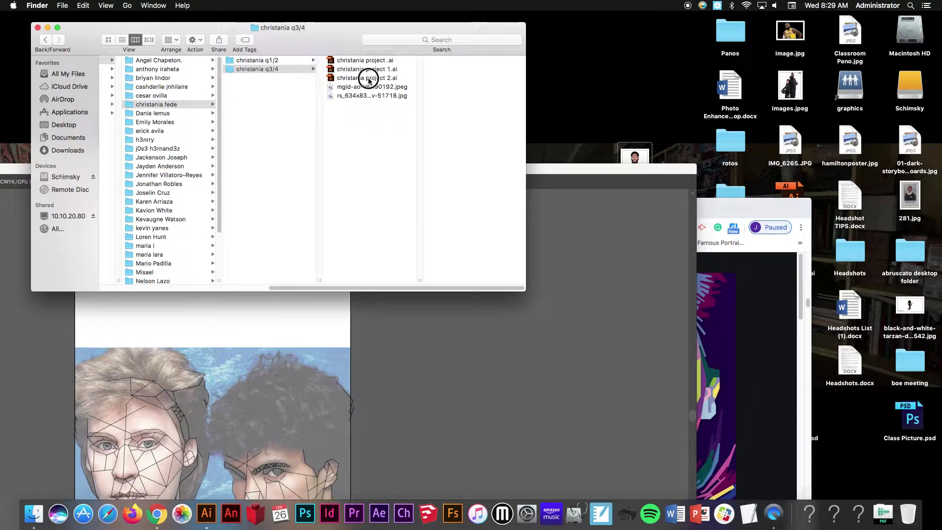
{"action": "double_click", "coordinate": [369, 79]}
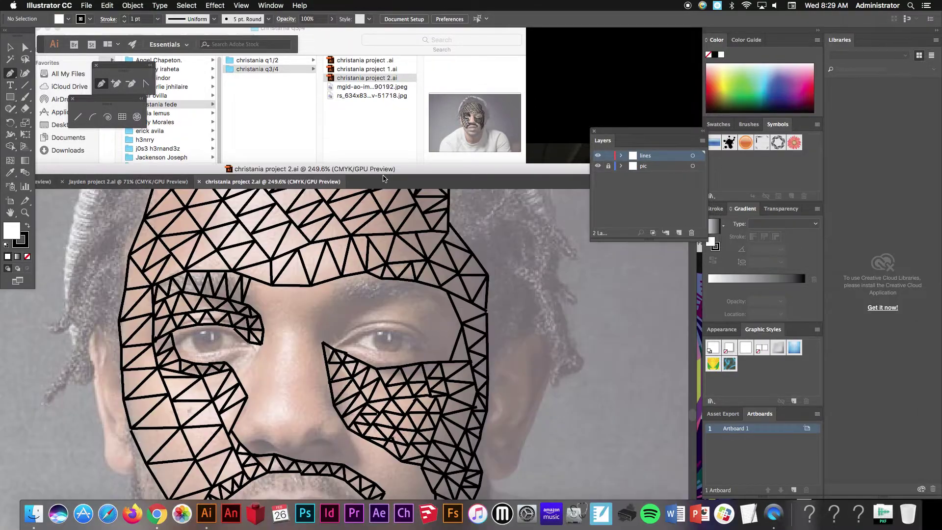
Move the new portrait window up, then zoom out and recentre the face mesh.
{"action": "left_click", "coordinate": [401, 162]}
{"action": "left_click_drag", "start_coordinate": [402, 162], "coordinate": [452, 36]}
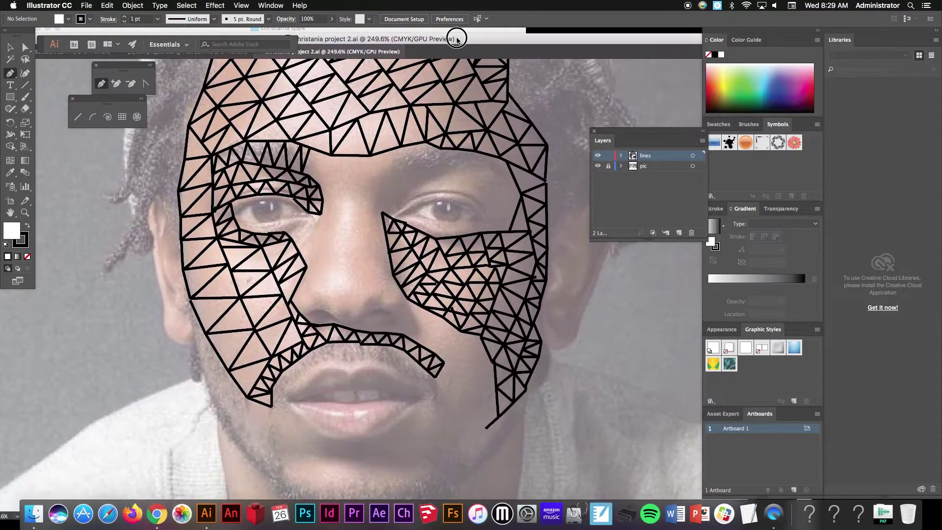
{"action": "left_click", "coordinate": [413, 182], "text": "alt"}
{"action": "left_click_drag", "start_coordinate": [412, 185], "coordinate": [439, 186]}
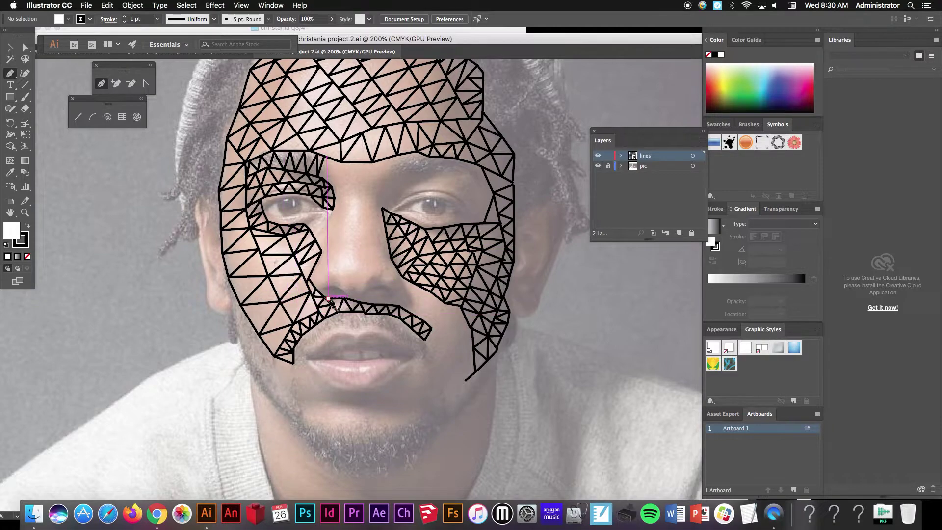
{"action": "scroll", "coordinate": [358, 127], "scroll_direction": "left", "scroll_amount": 5}
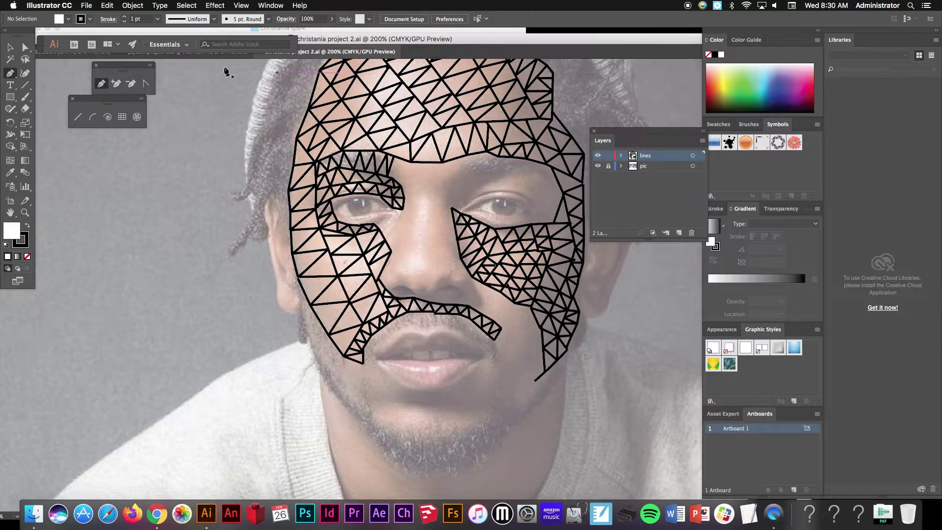
In the other student's document, hide the pic layer, zoom out, and close it.
{"action": "left_click", "coordinate": [205, 53]}
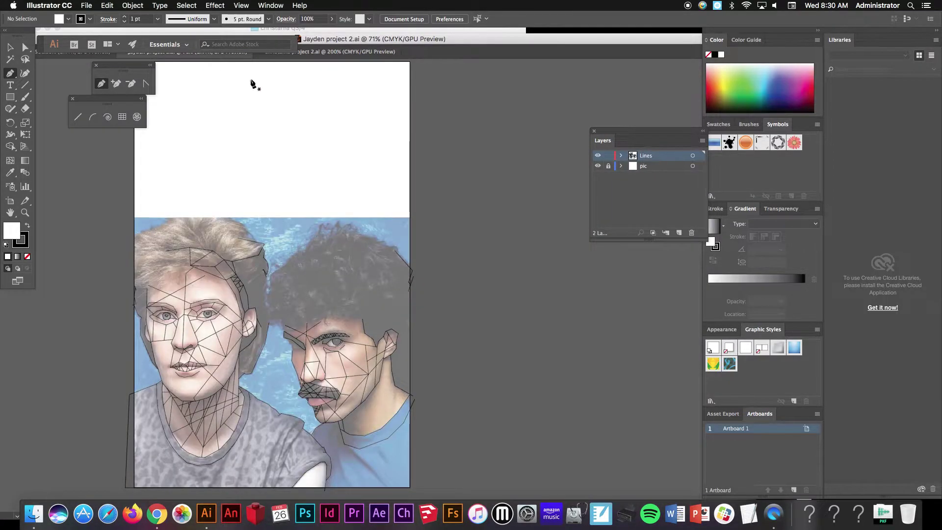
{"action": "left_click", "coordinate": [599, 166]}
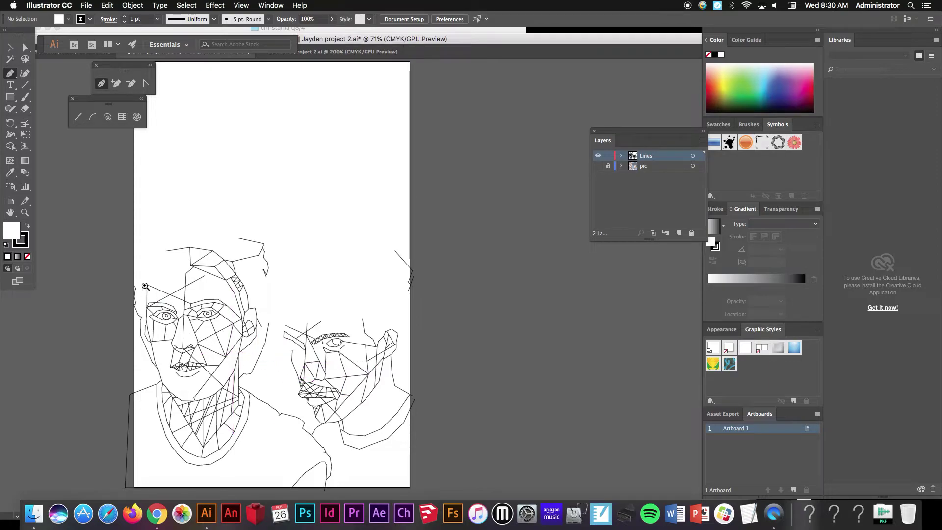
{"action": "scroll", "coordinate": [233, 356], "scroll_direction": "up", "scroll_amount": 3}
{"action": "left_click_drag", "start_coordinate": [343, 346], "coordinate": [340, 187]}
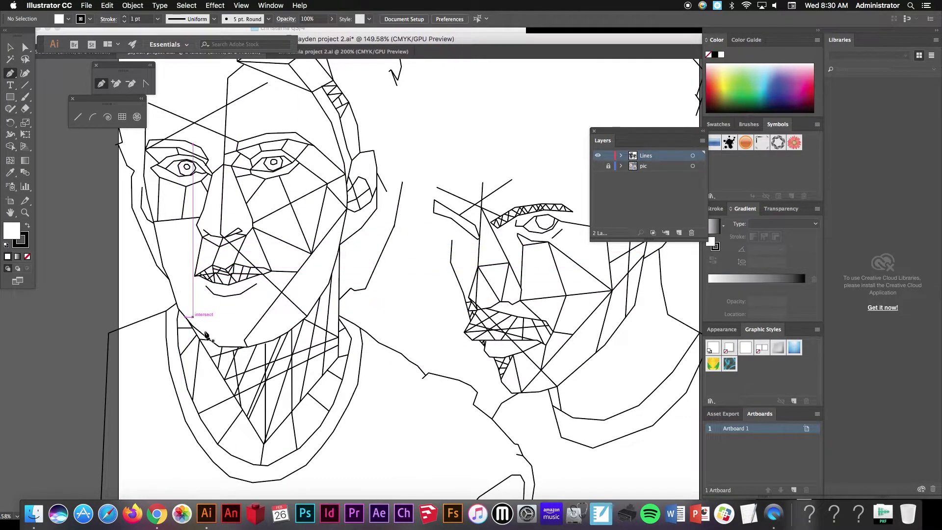
{"action": "left_click", "coordinate": [599, 166]}
{"action": "left_click", "coordinate": [599, 166]}
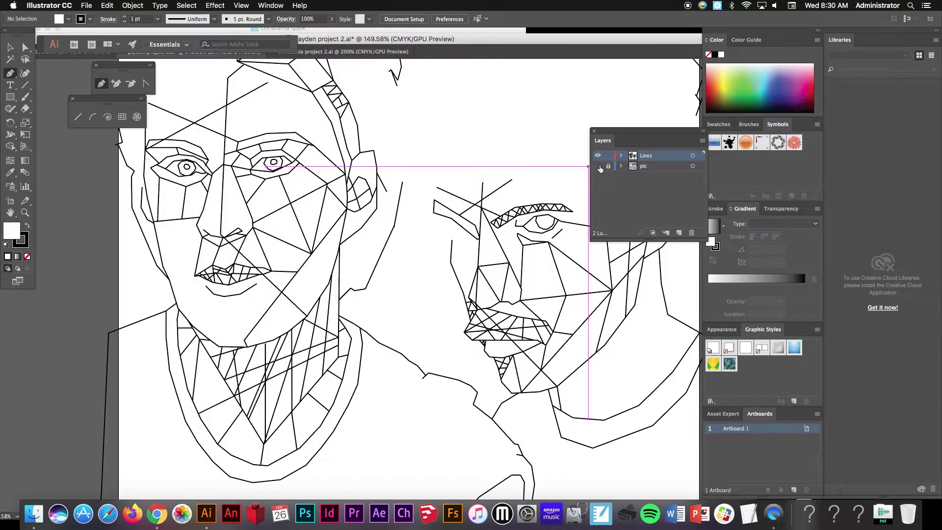
{"action": "key", "text": "super+minus"}
{"action": "key", "text": "super+minus"}
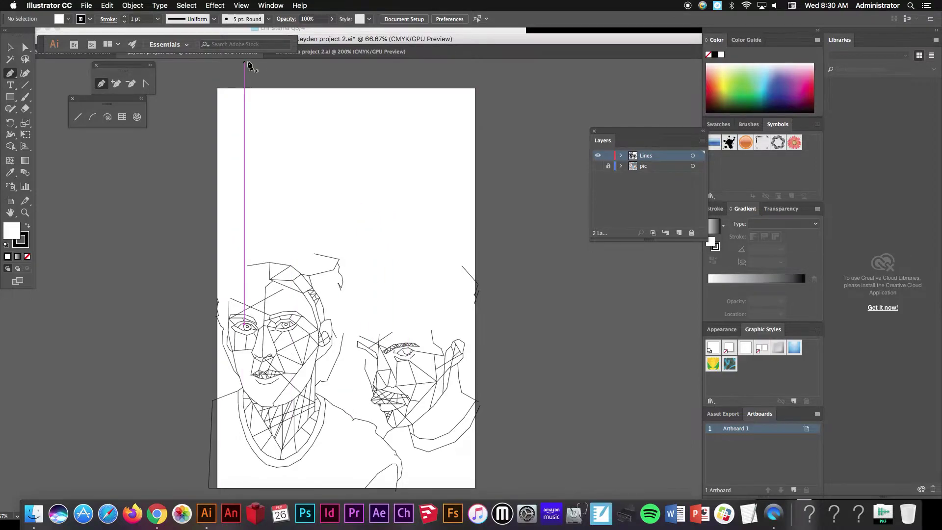
{"action": "key", "text": "super+w"}
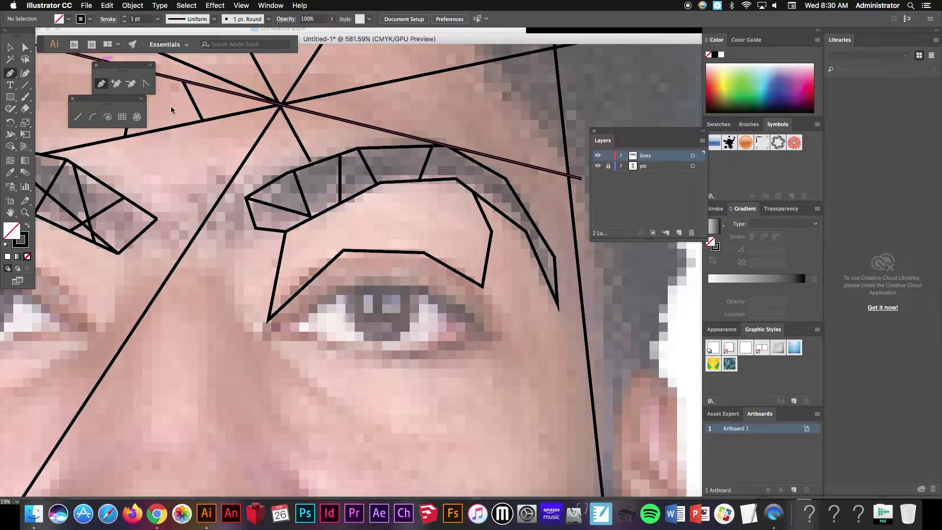
Move the Untitled-1 window aside and close it with Don't Save.
{"action": "left_click", "coordinate": [69, 32]}
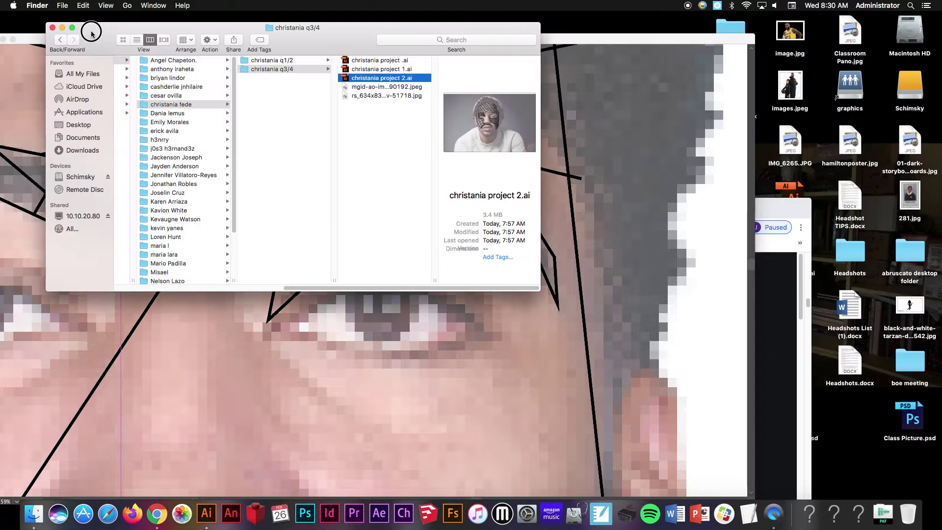
{"action": "left_click", "coordinate": [42, 39]}
{"action": "left_click_drag", "start_coordinate": [292, 41], "coordinate": [510, 90]}
{"action": "left_click_drag", "start_coordinate": [147, 90], "coordinate": [219, 116]}
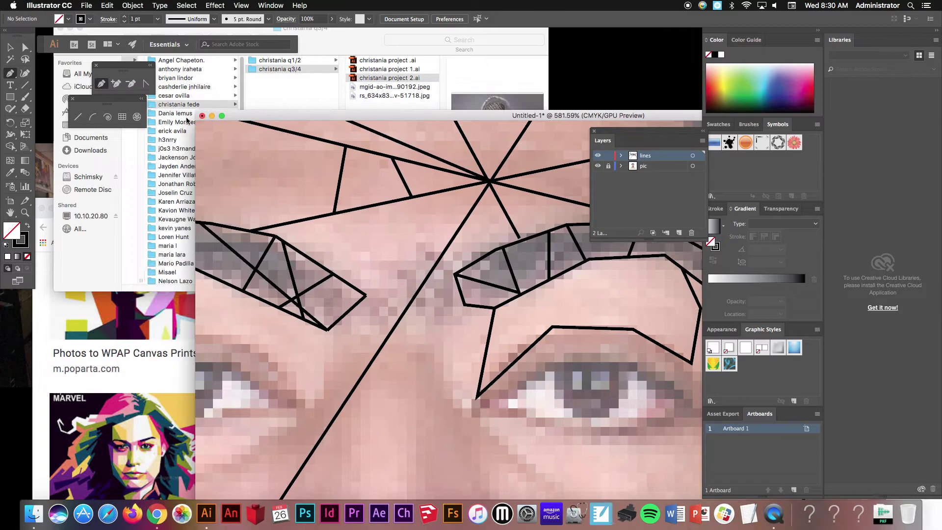
{"action": "left_click", "coordinate": [202, 116]}
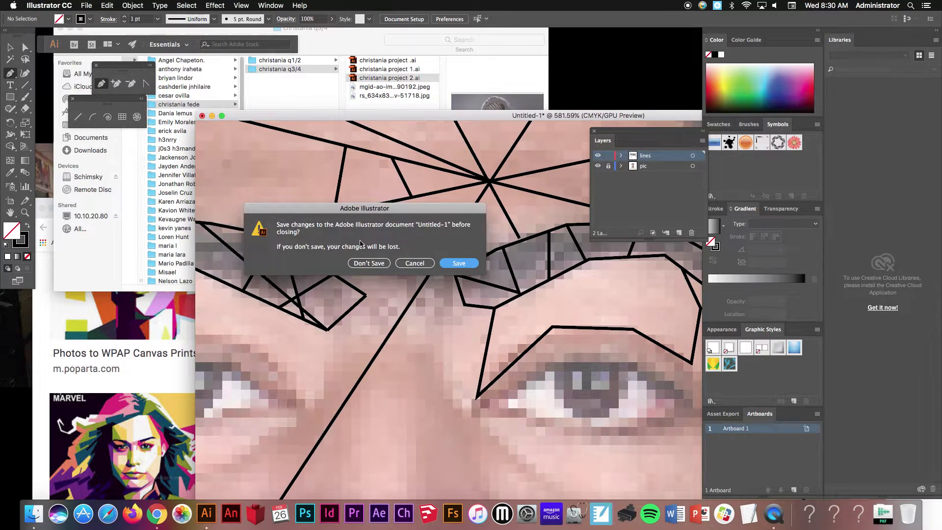
{"action": "left_click", "coordinate": [369, 263]}
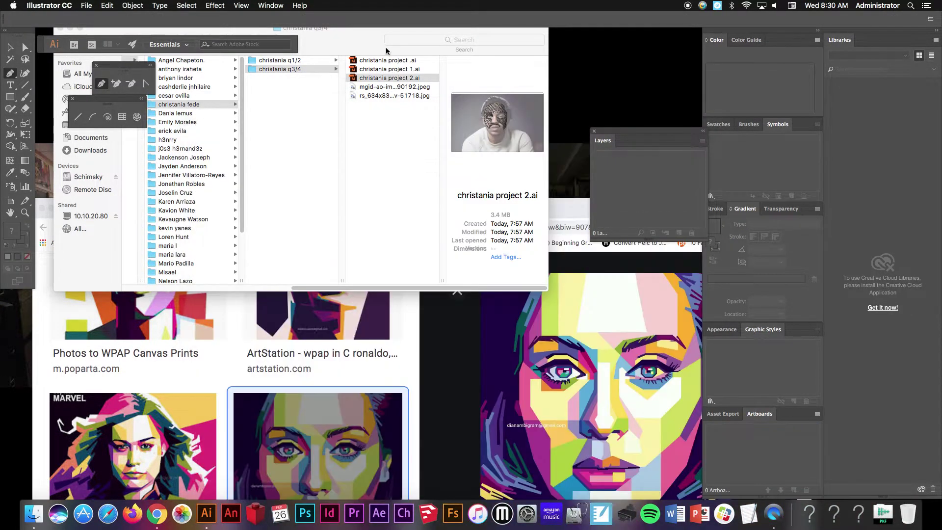
{"action": "left_click", "coordinate": [214, 118]}
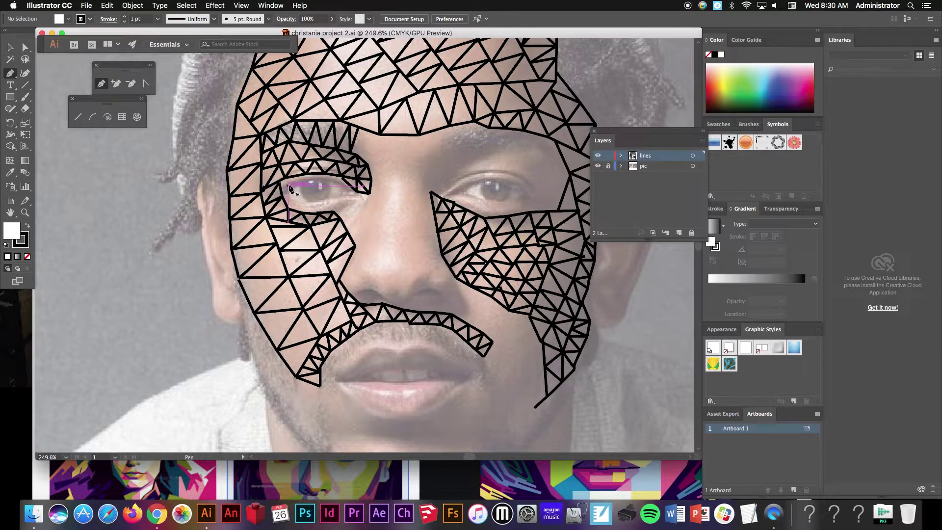
Zoom in on the upper eyelid and snap both eyelid line ends onto their junctions.
{"action": "key", "text": "super+space"}
{"action": "left_click_drag", "start_coordinate": [326, 164], "coordinate": [528, 282]}
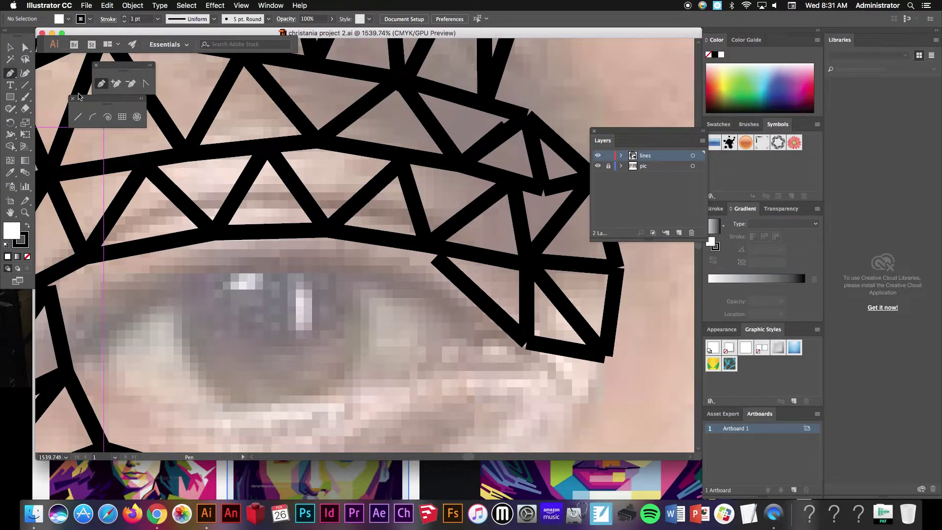
{"action": "left_click_drag", "start_coordinate": [25, 47], "coordinate": [65, 49]}
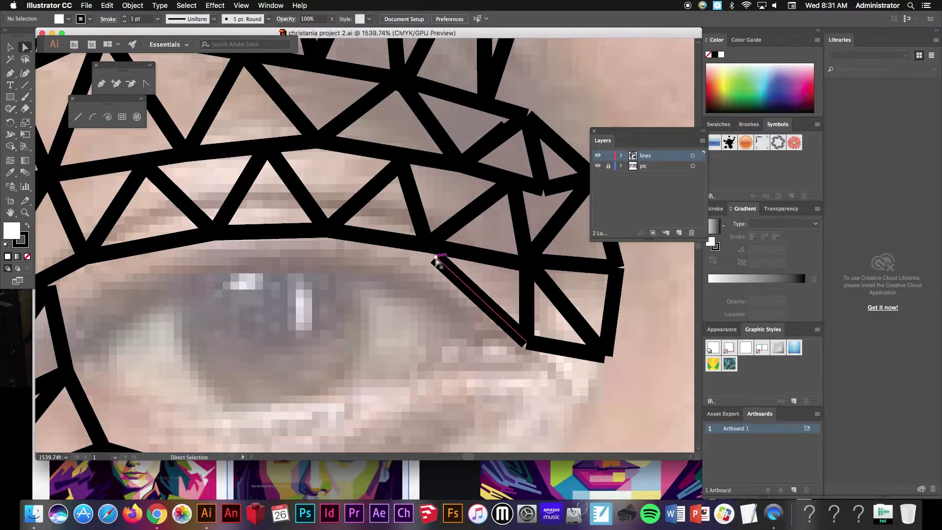
{"action": "left_click_drag", "start_coordinate": [436, 260], "coordinate": [426, 250]}
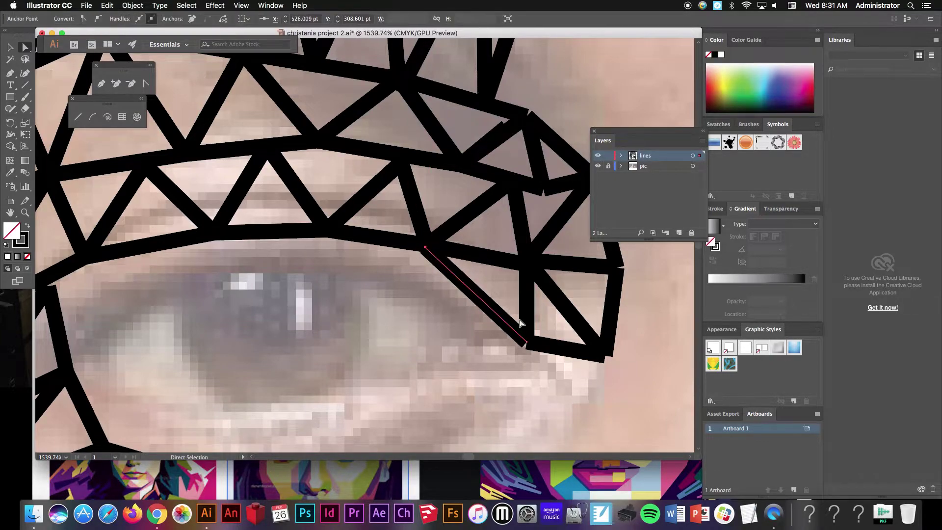
{"action": "left_click_drag", "start_coordinate": [527, 343], "coordinate": [535, 344]}
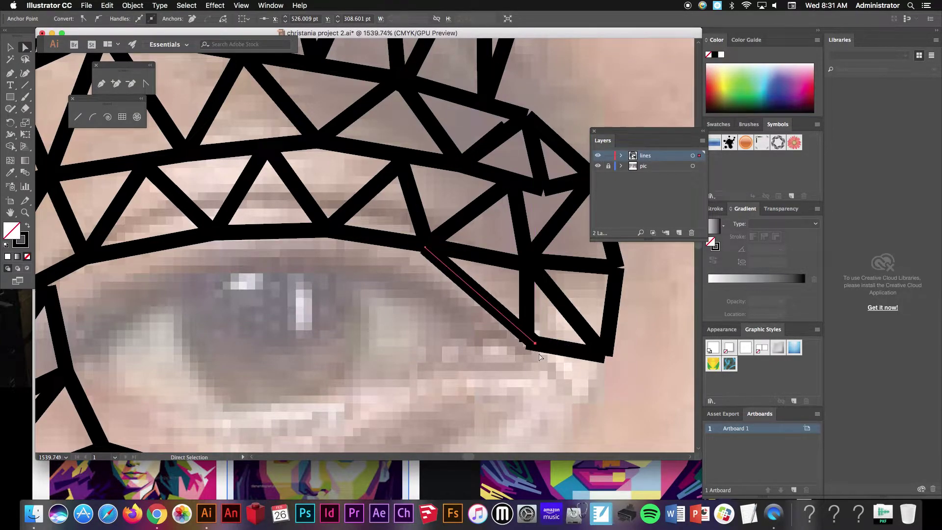
{"action": "left_click", "coordinate": [508, 375]}
Nudge the brow-area junction anchors so the meeting lines close their gaps.
{"action": "scroll", "coordinate": [513, 295], "scroll_direction": "up", "scroll_amount": 10}
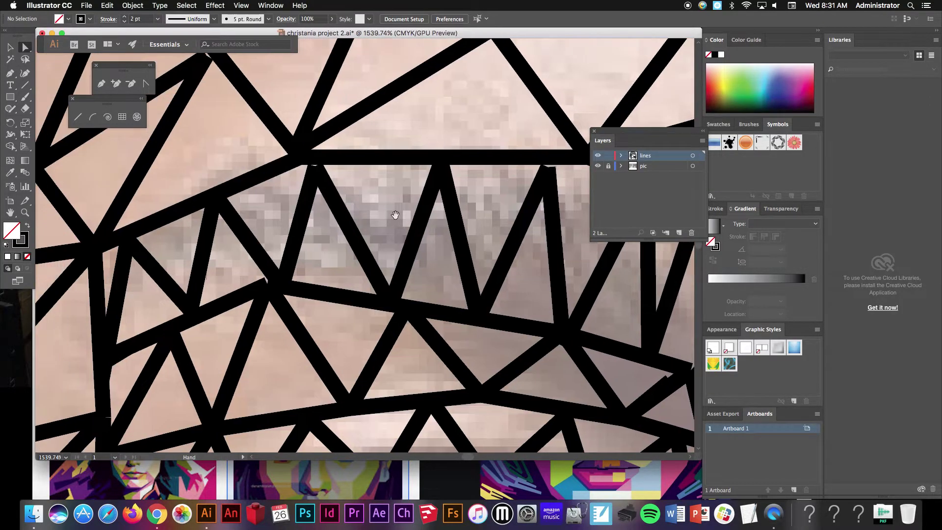
{"action": "left_click_drag", "start_coordinate": [395, 215], "coordinate": [422, 259]}
{"action": "left_click_drag", "start_coordinate": [347, 215], "coordinate": [342, 205]}
{"action": "scroll", "coordinate": [498, 248], "scroll_direction": "left", "scroll_amount": 5}
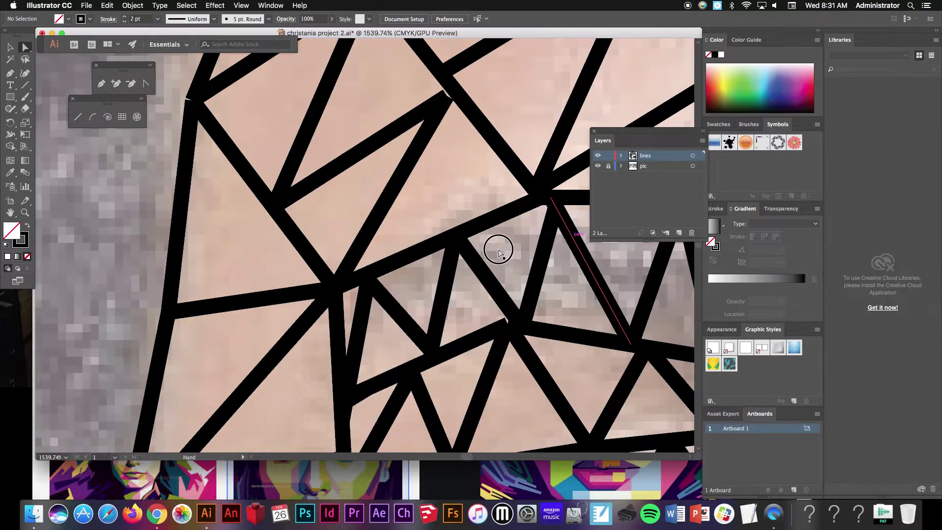
{"action": "left_click", "coordinate": [514, 322]}
{"action": "left_click_drag", "start_coordinate": [516, 325], "coordinate": [516, 326]}
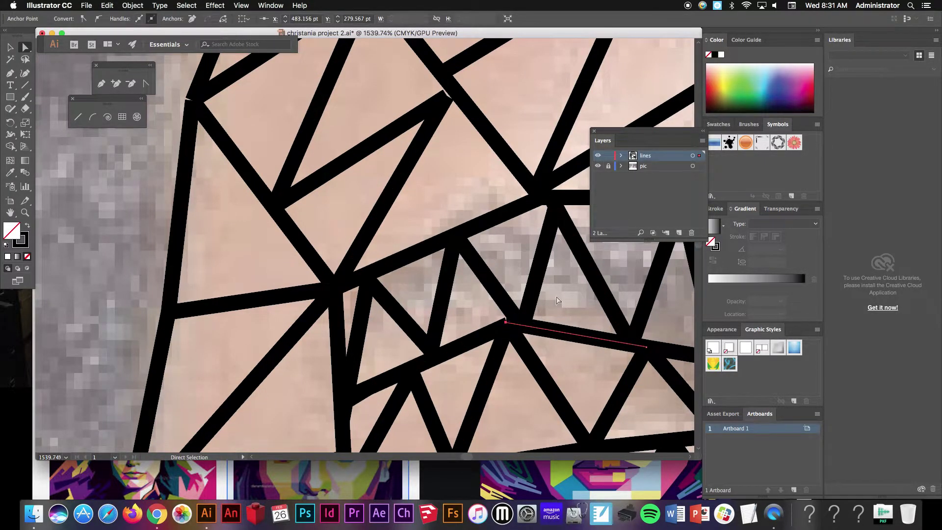
{"action": "key", "text": "super+shift+a"}
{"action": "left_click", "coordinate": [511, 322]}
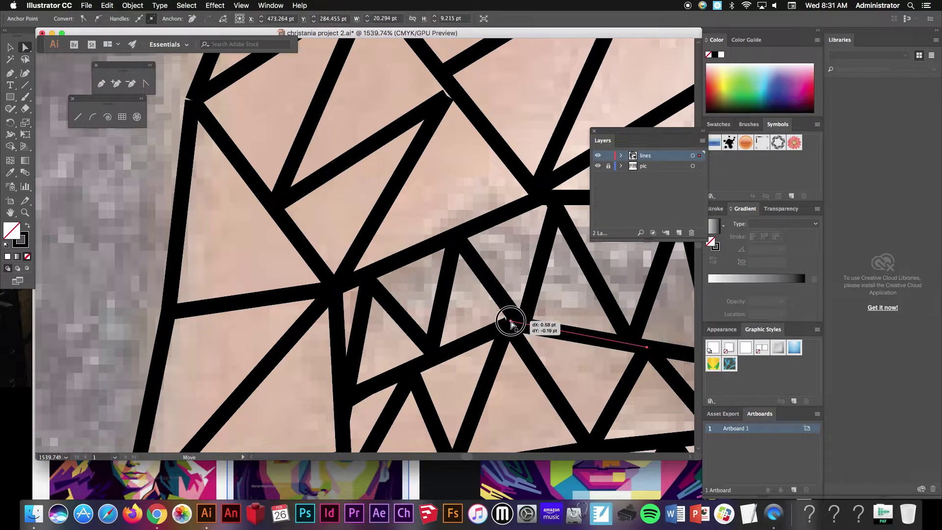
{"action": "left_click", "coordinate": [507, 326]}
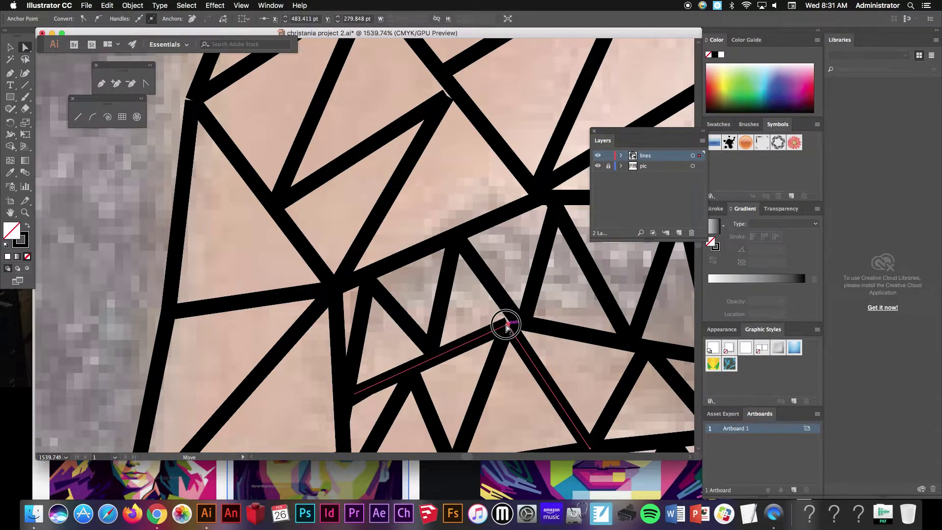
{"action": "left_click_drag", "start_coordinate": [507, 325], "coordinate": [513, 327]}
{"action": "key", "text": "super+shift+a"}
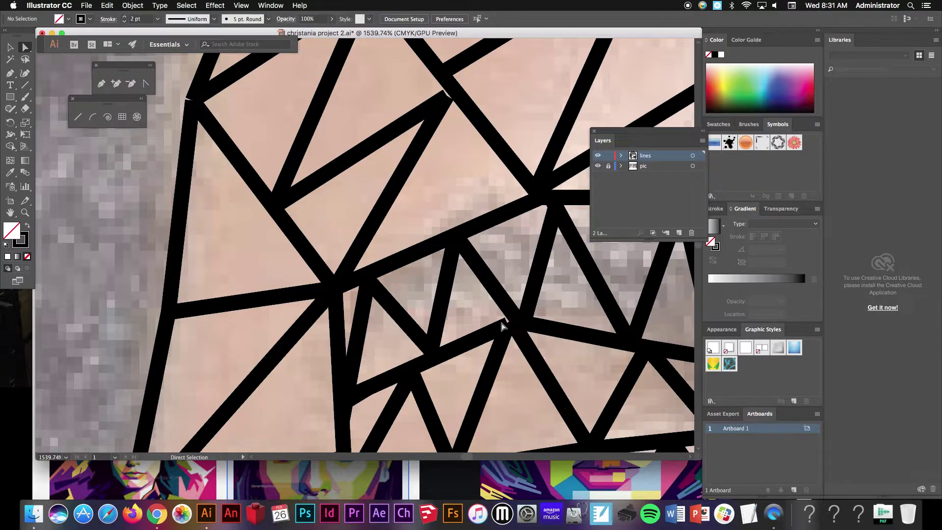
Join the loose diagonal line end to the junction above, then zoom out.
{"action": "left_click", "coordinate": [497, 328]}
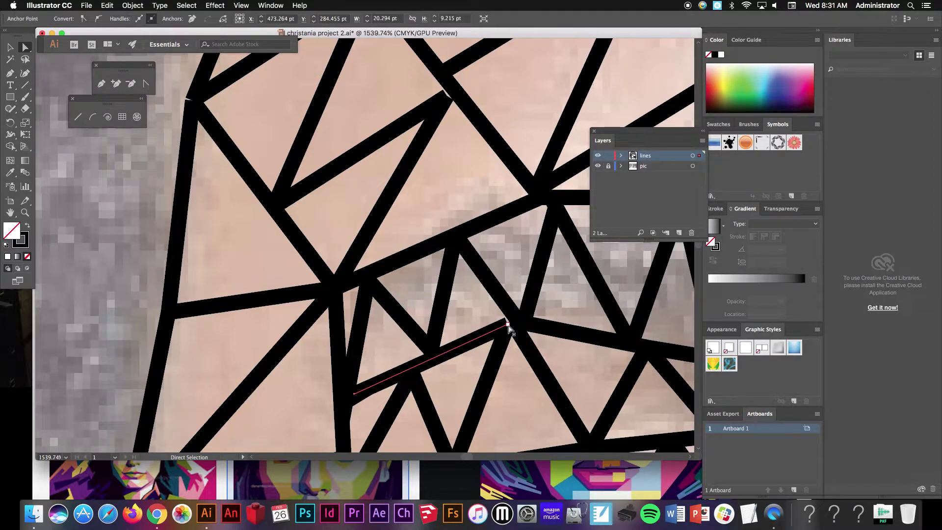
{"action": "key", "text": "super+shift+a"}
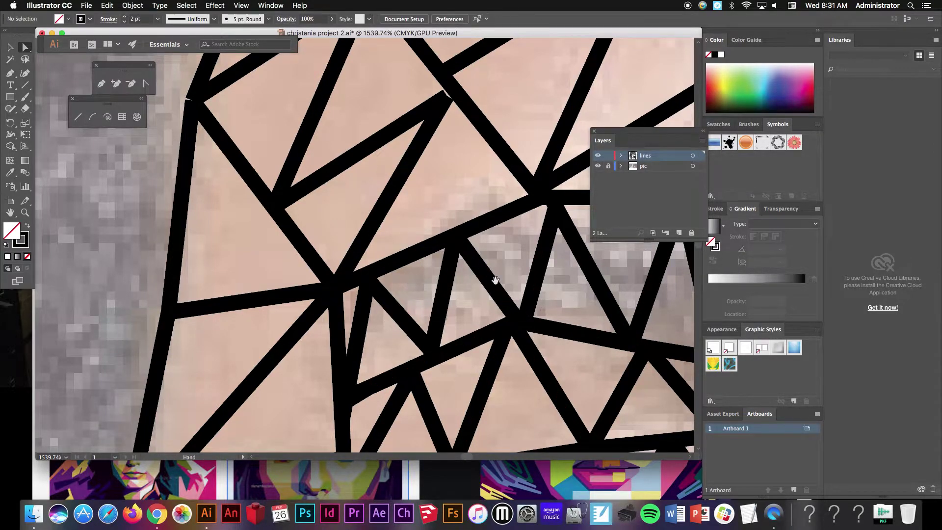
{"action": "left_click_drag", "start_coordinate": [495, 187], "coordinate": [436, 259]}
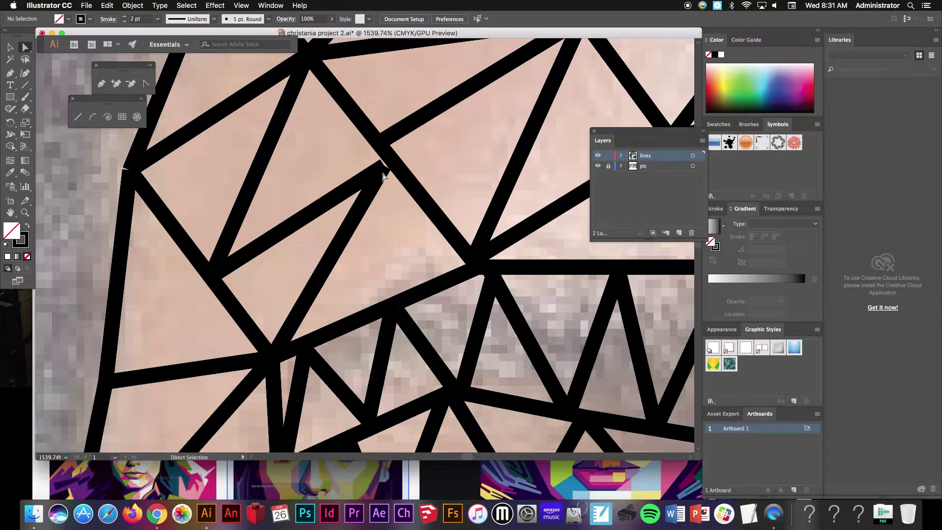
{"action": "left_click_drag", "start_coordinate": [383, 176], "coordinate": [384, 158]}
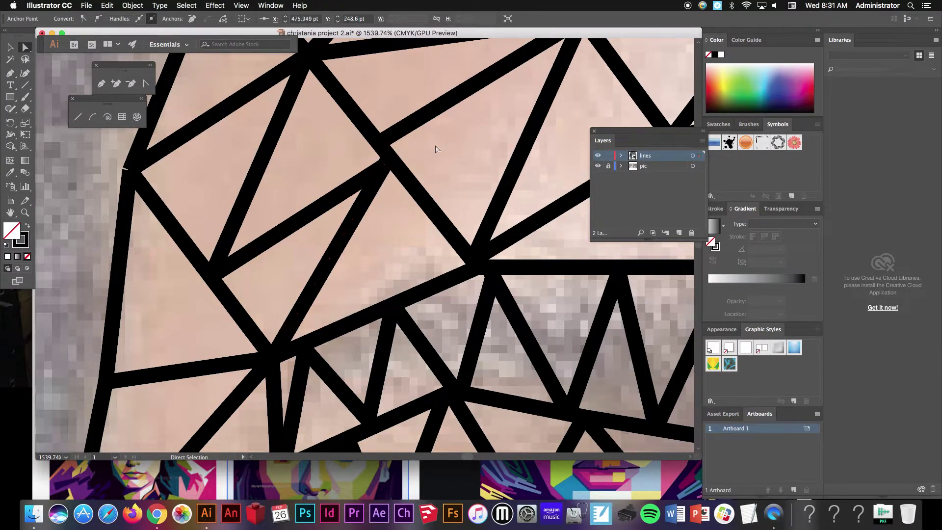
{"action": "key", "text": "super+shift+a"}
{"action": "left_click", "coordinate": [458, 216], "text": "alt+super"}
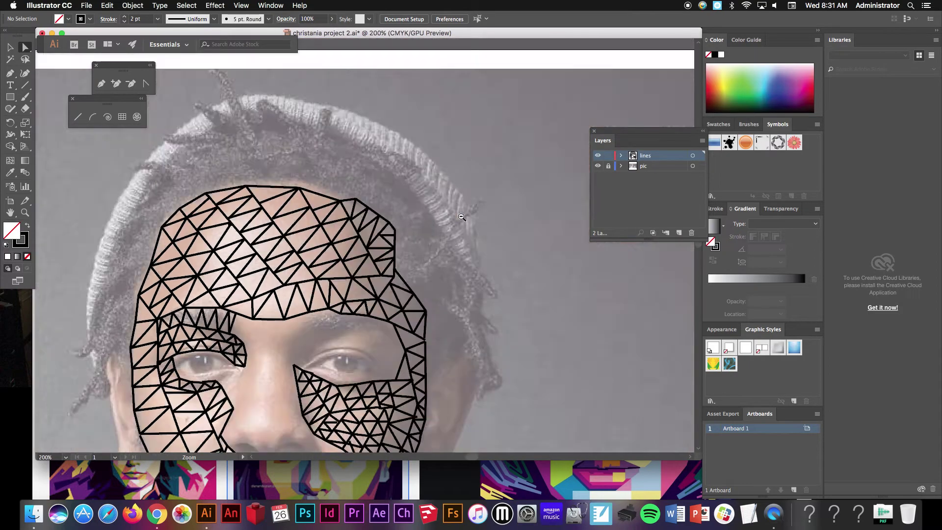
Centre the face mesh and hide the 'pic' photo layer.
{"action": "left_click_drag", "start_coordinate": [427, 292], "coordinate": [476, 170]}
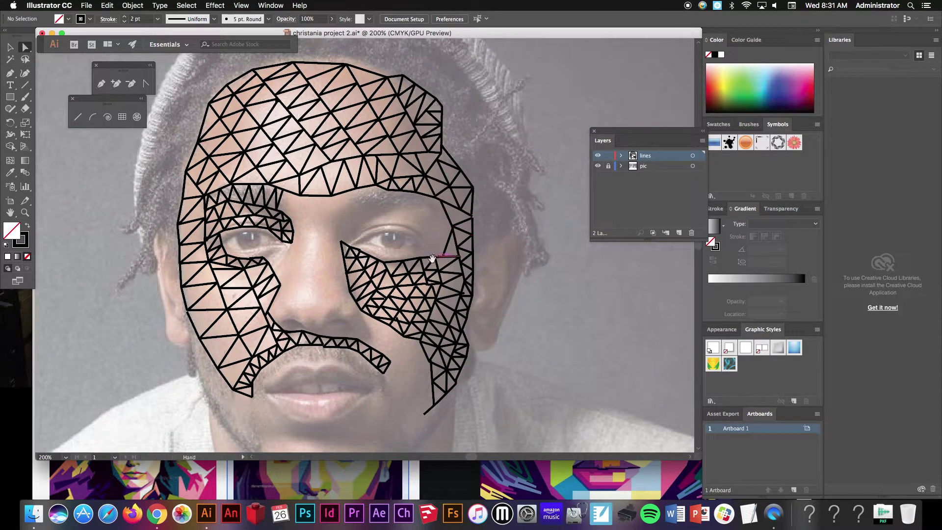
{"action": "left_click_drag", "start_coordinate": [432, 259], "coordinate": [471, 251]}
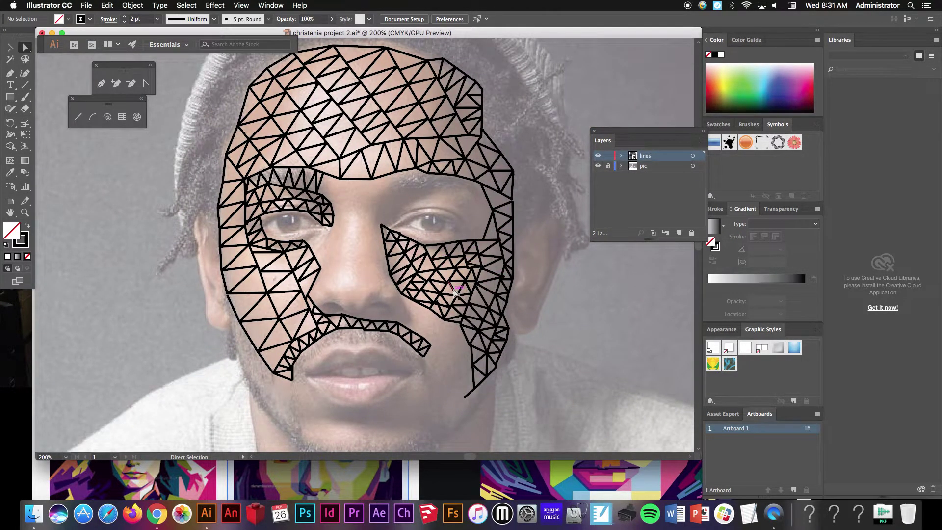
{"action": "left_click", "coordinate": [598, 166]}
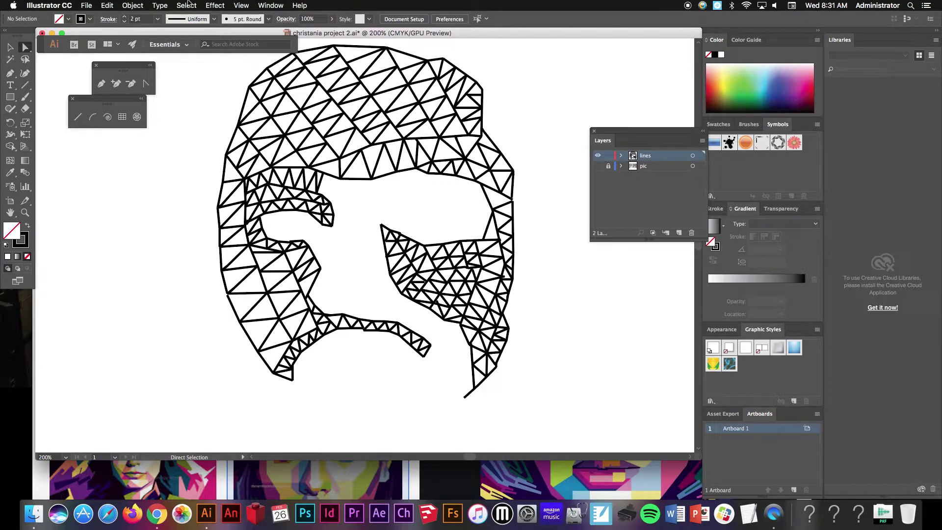
{"action": "left_click", "coordinate": [187, 4]}
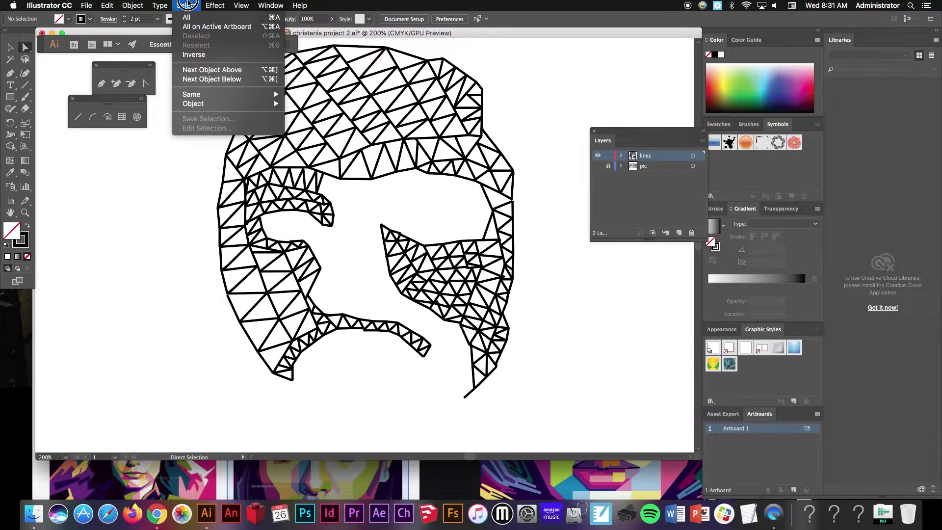
Select all mesh lines, apply Object > Live Paint > Make, and deselect.
{"action": "left_click", "coordinate": [280, 18]}
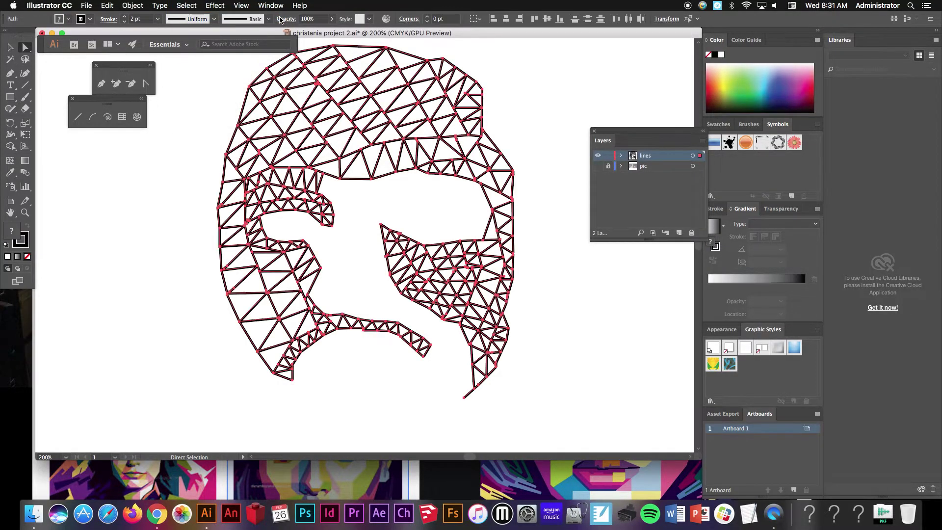
{"action": "left_click", "coordinate": [139, 4]}
{"action": "mouse_move", "coordinate": [172, 268]}
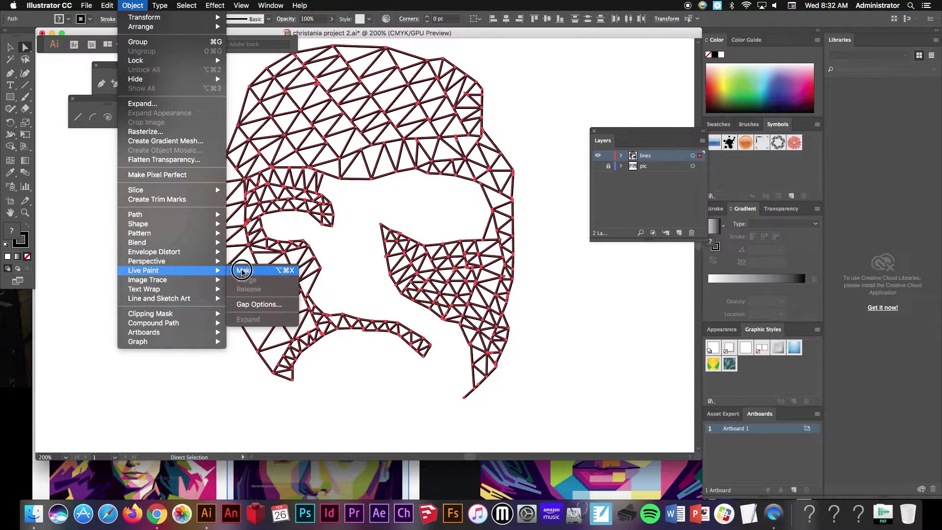
{"action": "left_click", "coordinate": [242, 270]}
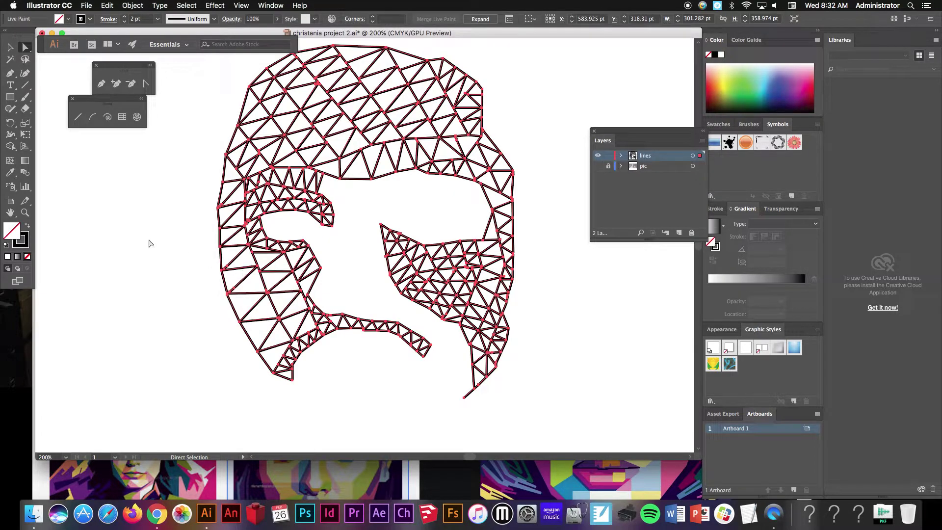
{"action": "left_click", "coordinate": [138, 164]}
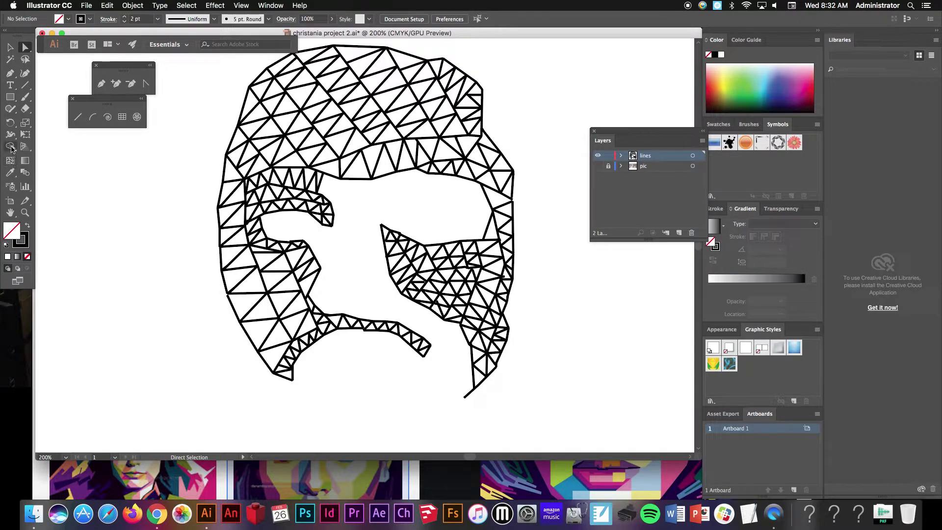
Choose the Live Paint Bucket and cycle its fill swatch to green.
{"action": "left_click_drag", "start_coordinate": [11, 148], "coordinate": [131, 161]}
{"action": "key", "text": "Right"}
{"action": "key", "text": "Right"}
{"action": "key", "text": "Right"}
{"action": "key", "text": "Right"}
{"action": "key", "text": "Right"}
{"action": "key", "text": "Right"}
{"action": "key", "text": "Right"}
{"action": "key", "text": "Right"}
{"action": "key", "text": "Right"}
{"action": "key", "text": "Right"}
{"action": "key", "text": "Right"}
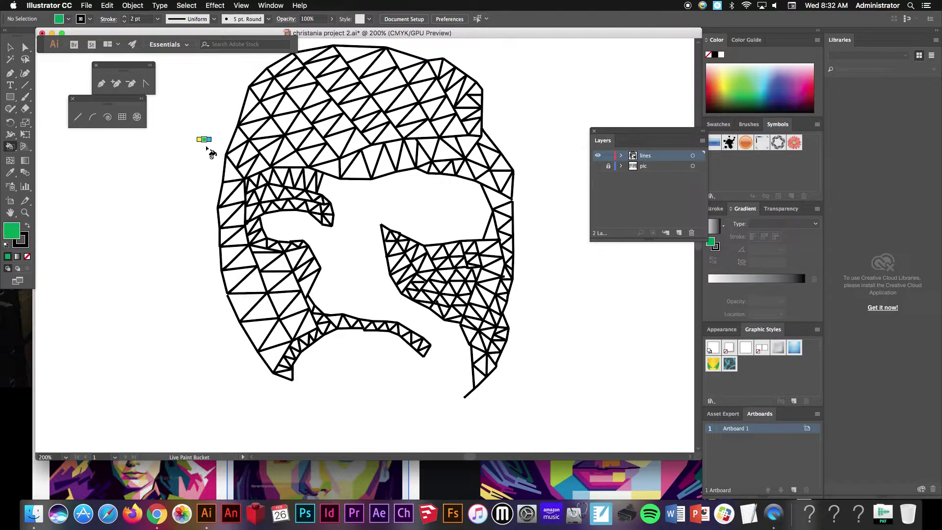
{"action": "key", "text": "Right"}
{"action": "key", "text": "Right"}
{"action": "key", "text": "Right"}
Float the Swatches panel, enlarge it, and place it beside the artwork.
{"action": "left_click_drag", "start_coordinate": [718, 124], "coordinate": [69, 130]}
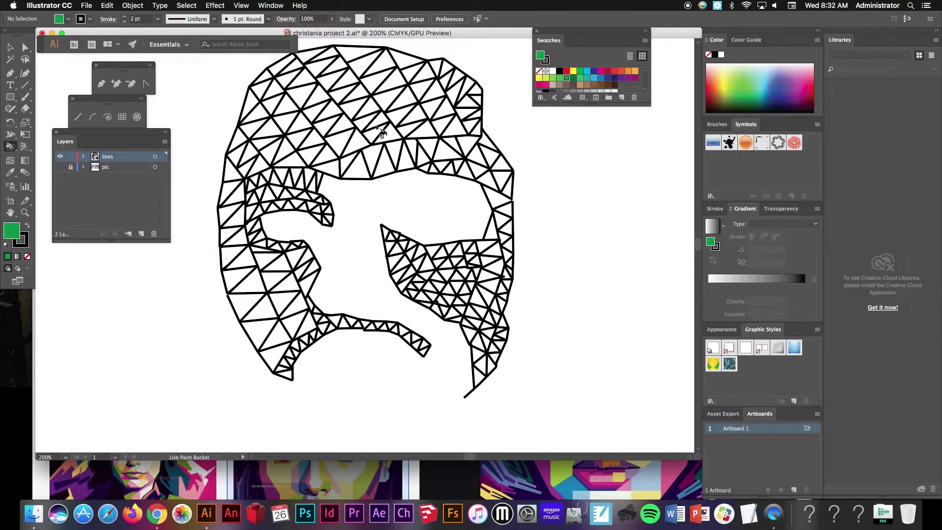
{"action": "left_click_drag", "start_coordinate": [602, 105], "coordinate": [595, 282]}
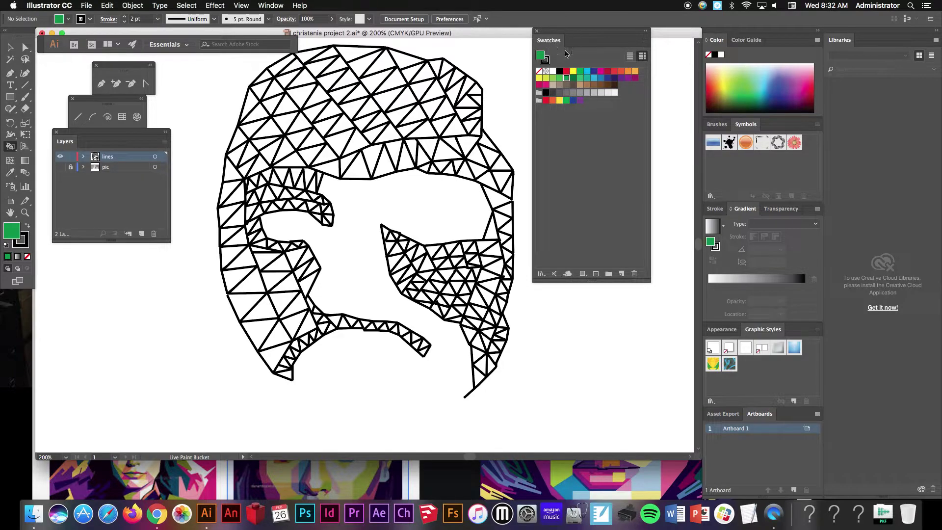
{"action": "mouse_move", "coordinate": [566, 53]}
{"action": "left_mouse_down"}
{"action": "mouse_move", "coordinate": [730, 66]}
{"action": "mouse_move", "coordinate": [734, 128]}
{"action": "mouse_move", "coordinate": [777, 126]}
{"action": "mouse_move", "coordinate": [549, 69]}
{"action": "left_mouse_up"}
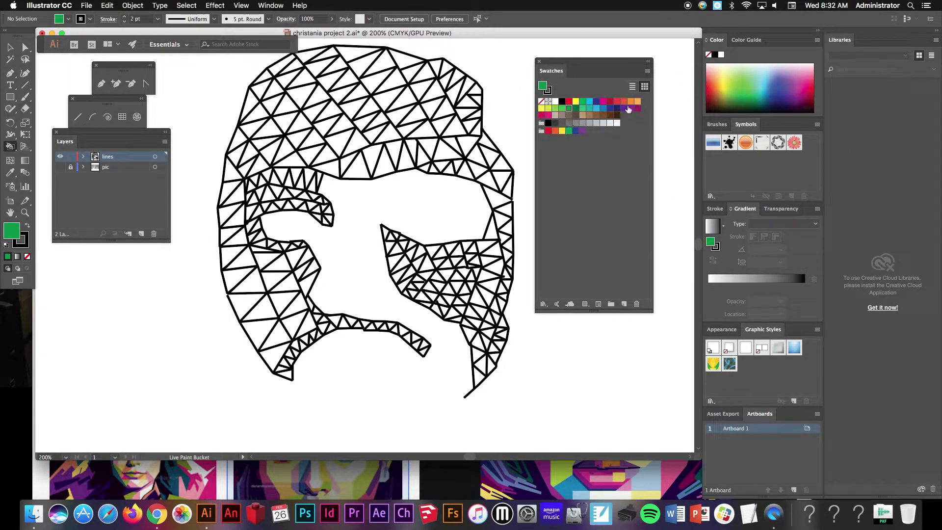
Open the PANTONE+ Solid Coated colour book from the Swatches panel menu's Color Books.
{"action": "left_click", "coordinate": [648, 71]}
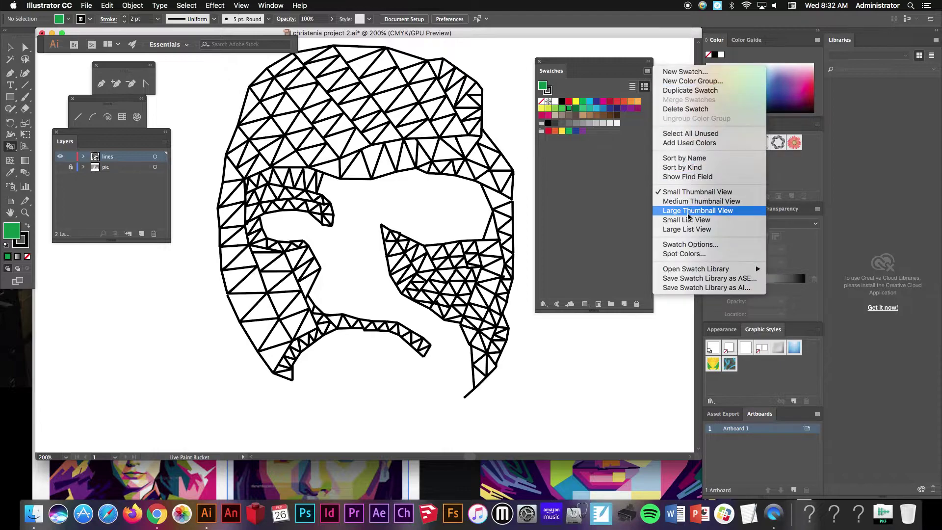
{"action": "mouse_move", "coordinate": [690, 271]}
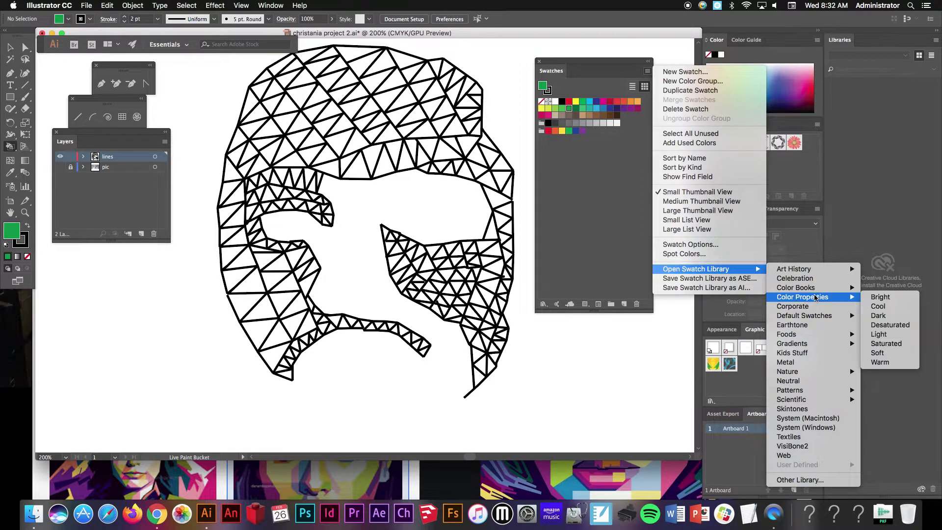
{"action": "mouse_move", "coordinate": [815, 290]}
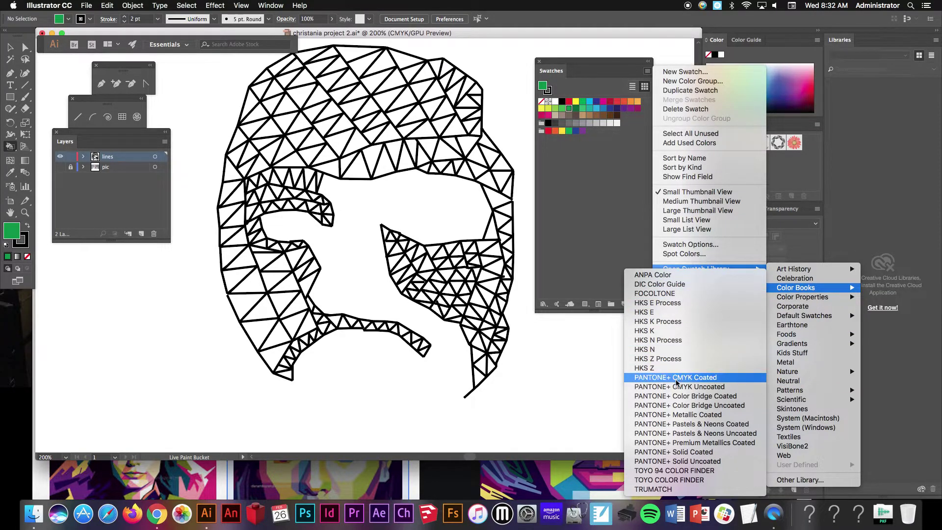
{"action": "left_click", "coordinate": [693, 452]}
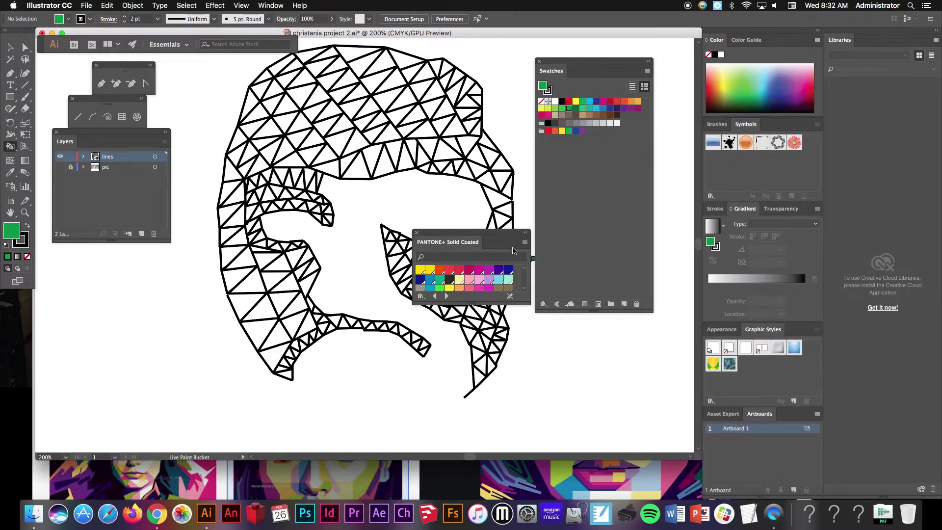
Move the PANTONE library panel over the swatches, enlarge it and scroll through its colours.
{"action": "left_click_drag", "start_coordinate": [496, 235], "coordinate": [607, 149]}
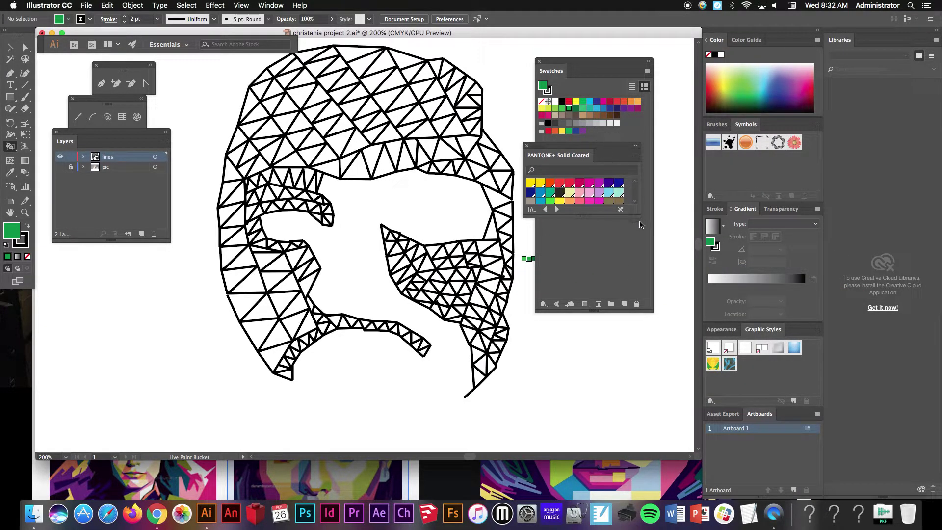
{"action": "left_click_drag", "start_coordinate": [638, 214], "coordinate": [697, 469]}
{"action": "scroll", "coordinate": [648, 282], "scroll_direction": "down", "scroll_amount": 10}
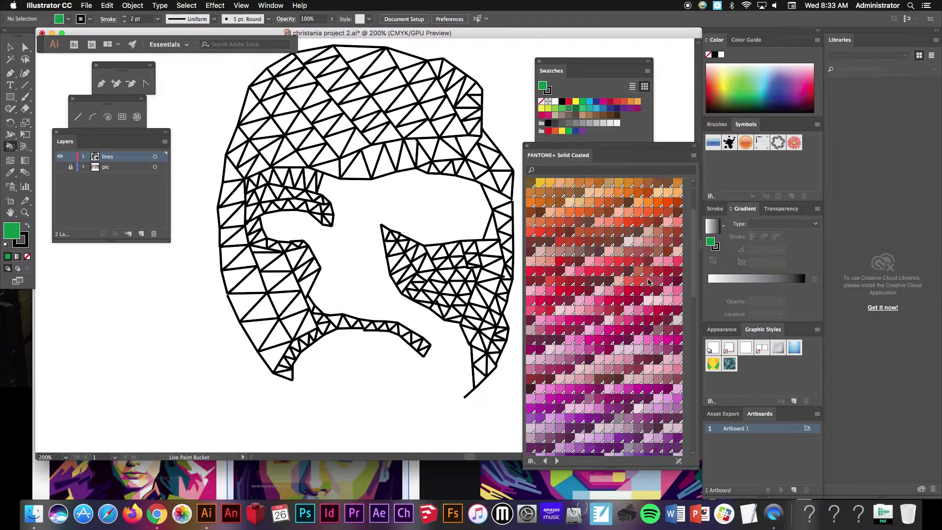
{"action": "scroll", "coordinate": [649, 282], "scroll_direction": "down", "scroll_amount": 10}
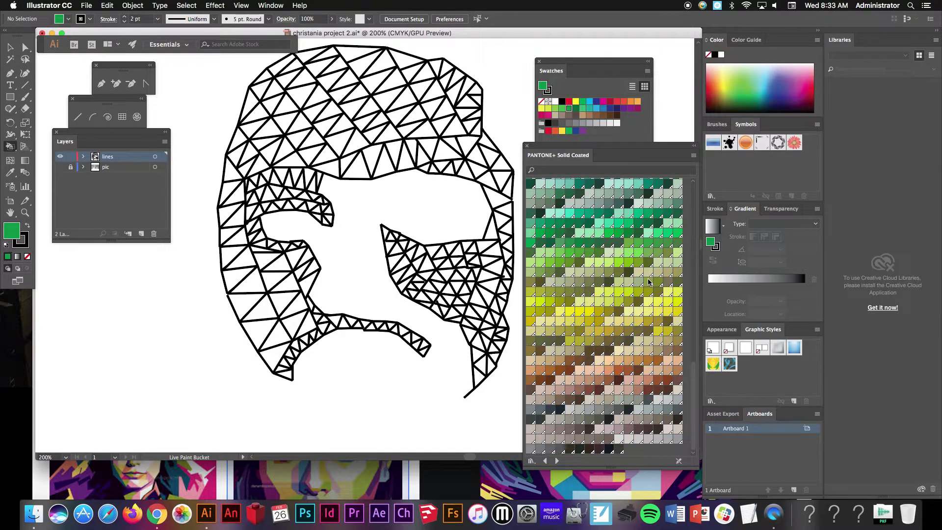
Fill upper hair and forehead triangles with light yellow-green, teal and green PANTONE swatches.
{"action": "left_click", "coordinate": [599, 264]}
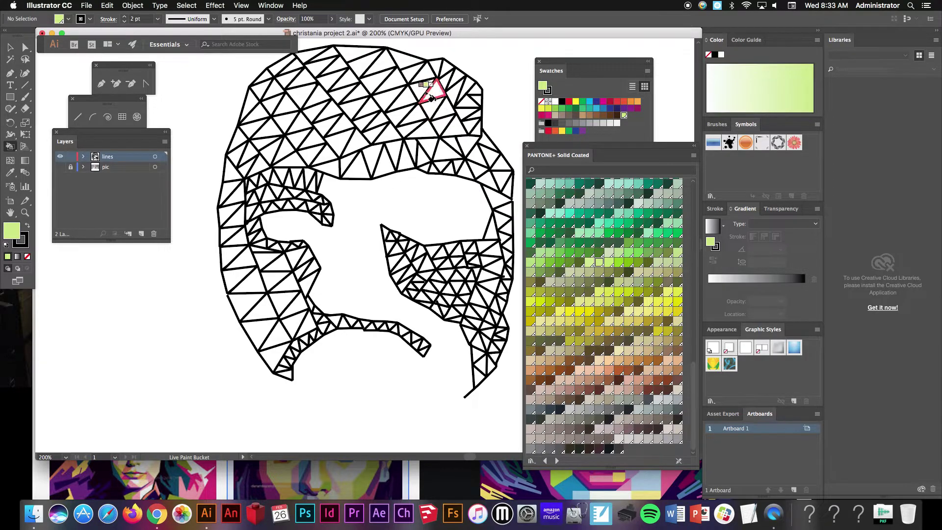
{"action": "left_click", "coordinate": [397, 101]}
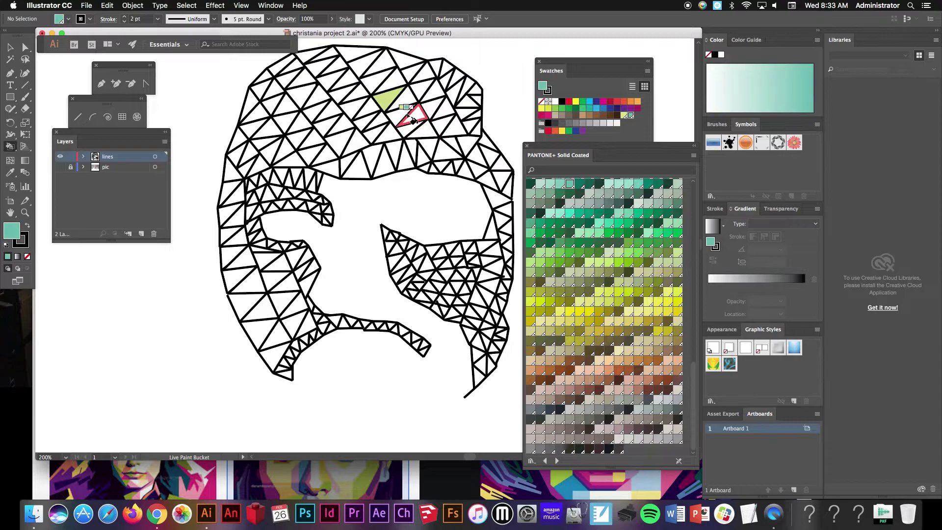
{"action": "left_click", "coordinate": [400, 115]}
{"action": "left_click", "coordinate": [555, 186]}
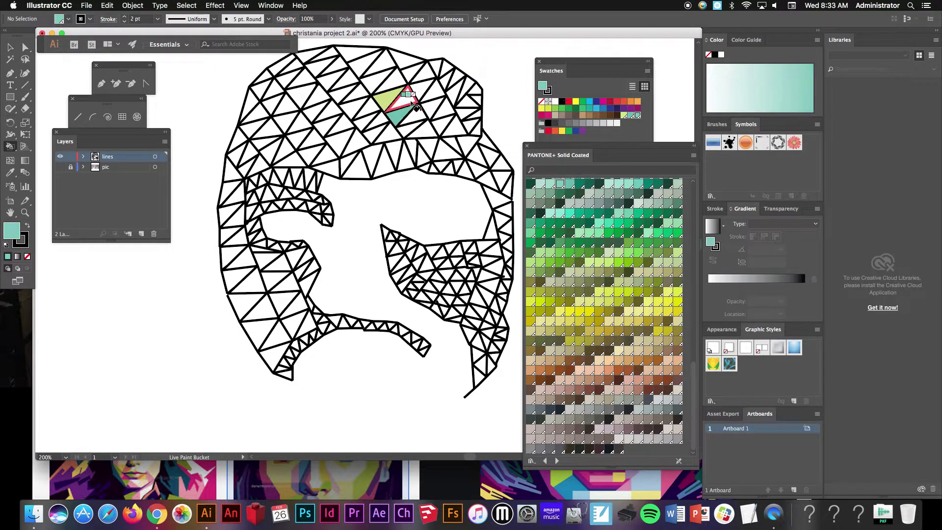
{"action": "left_click", "coordinate": [407, 99]}
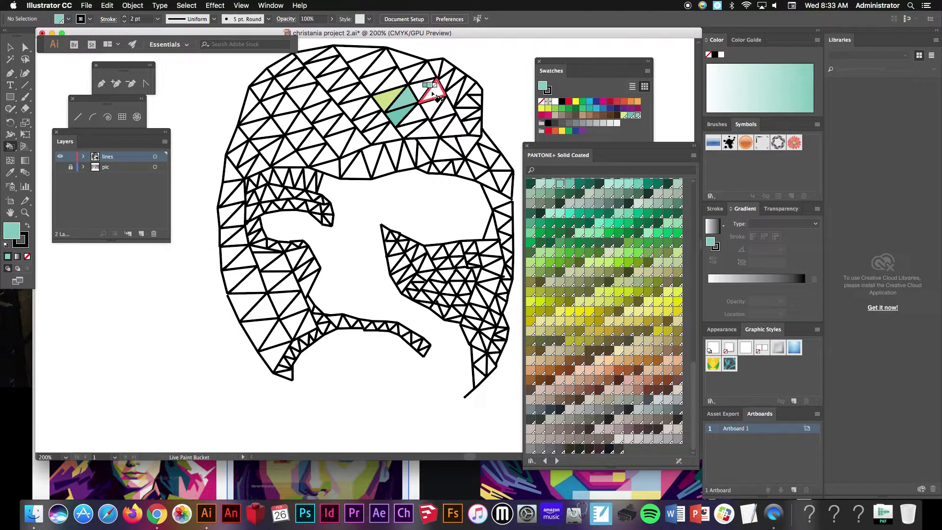
{"action": "key", "text": "Right"}
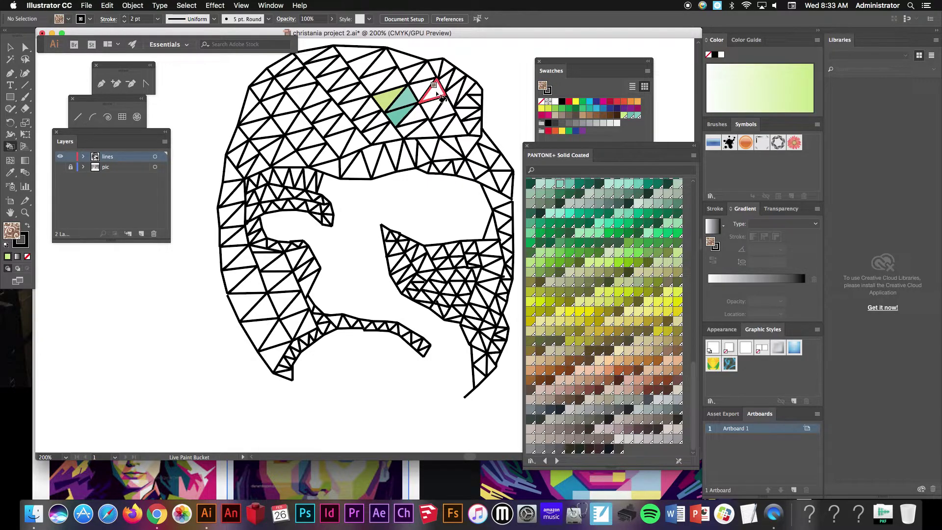
{"action": "left_click", "coordinate": [569, 108]}
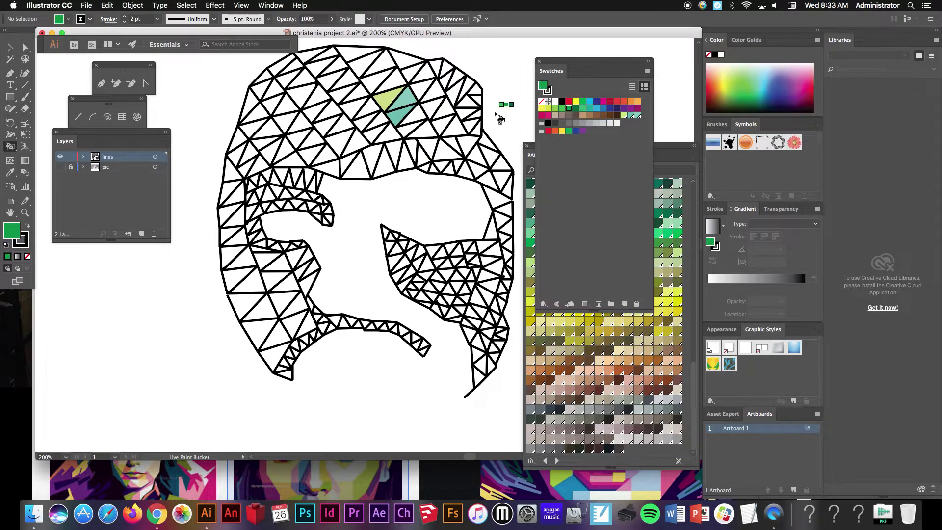
{"action": "left_click", "coordinate": [444, 109]}
Fill a forehead triangle olive, then try grey-teal, darker green and light teal shades.
{"action": "left_click", "coordinate": [668, 252]}
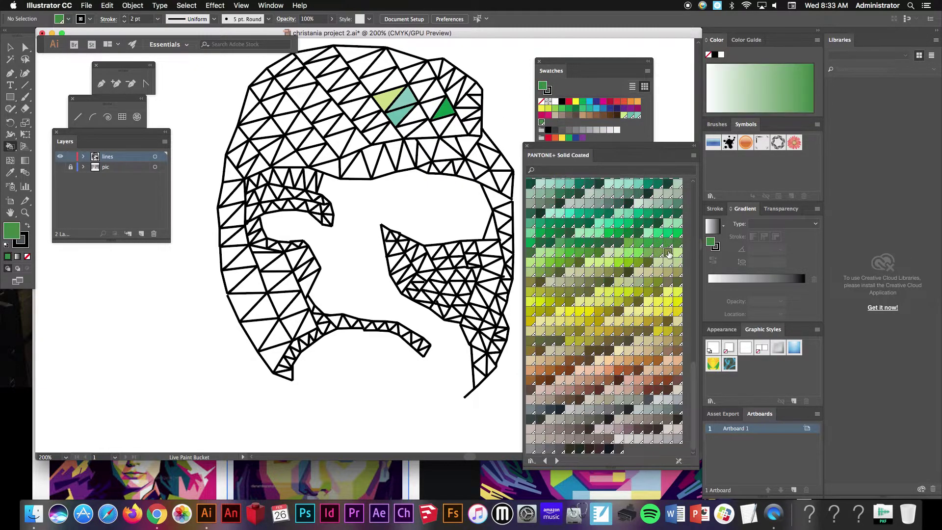
{"action": "left_click", "coordinate": [425, 131]}
{"action": "left_click", "coordinate": [569, 193]}
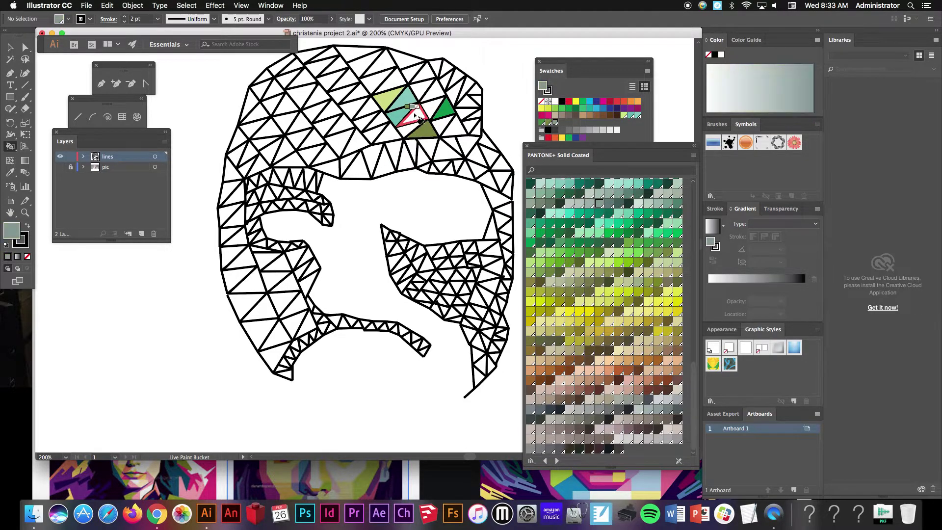
{"action": "left_click", "coordinate": [559, 195]}
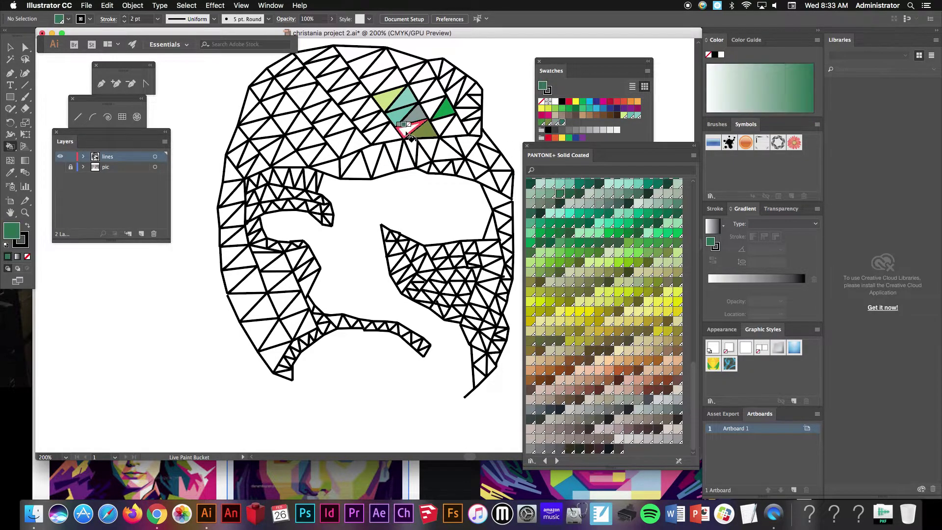
{"action": "left_click", "coordinate": [560, 184]}
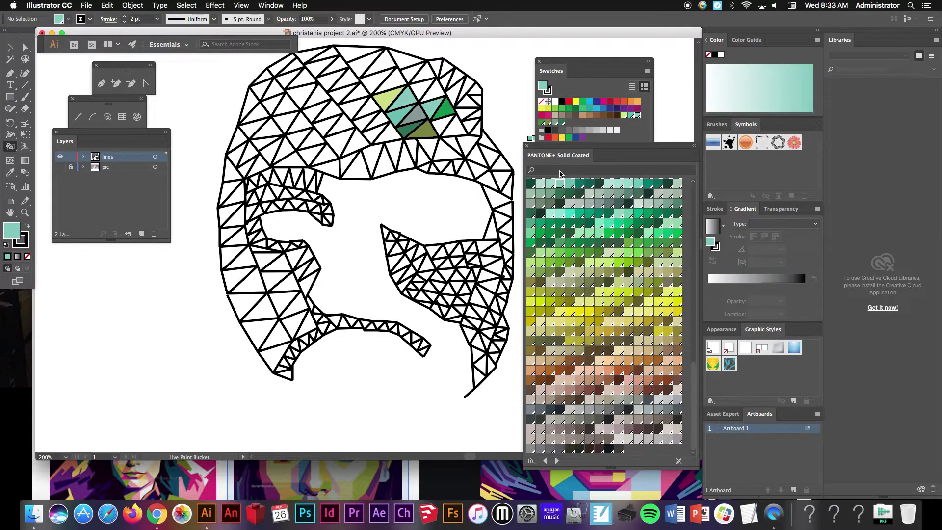
{"action": "left_click", "coordinate": [551, 184]}
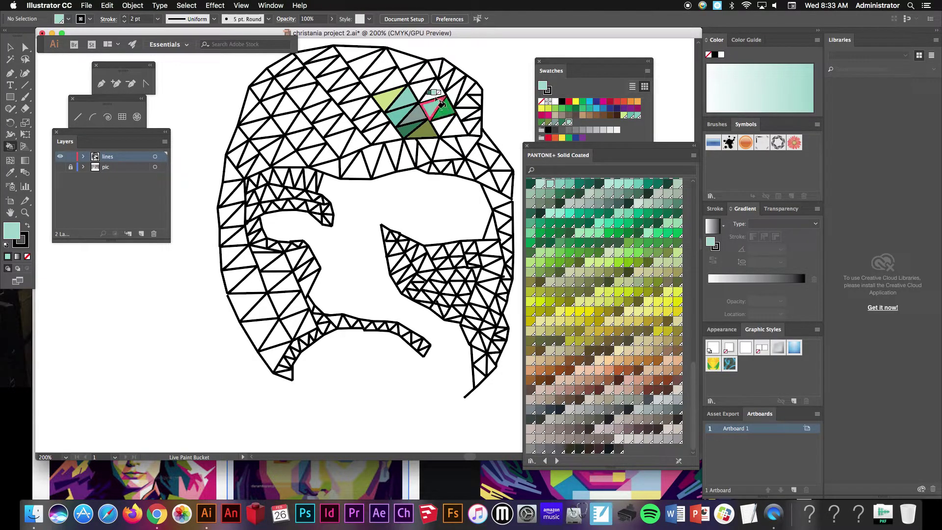
{"action": "left_click", "coordinate": [547, 196]}
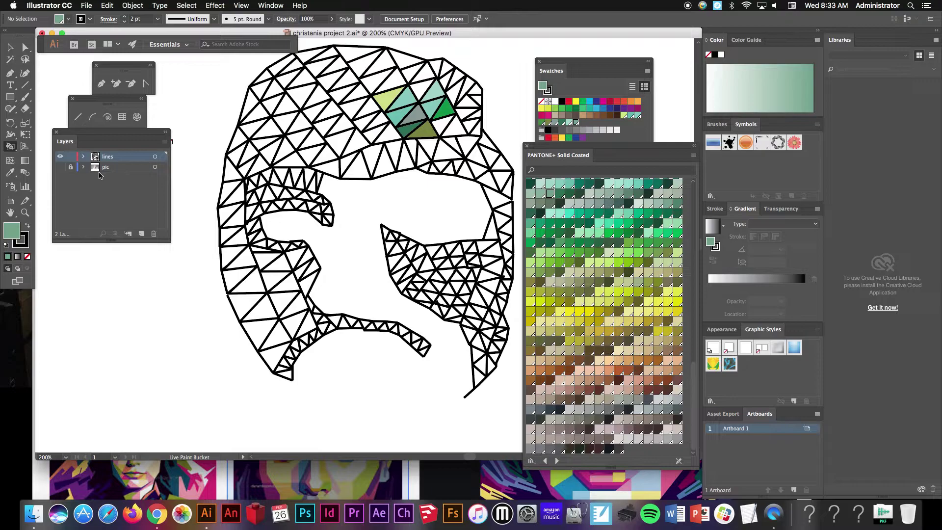
Show the photo layer and fill three forehead triangles in mint and teal.
{"action": "left_click", "coordinate": [61, 168]}
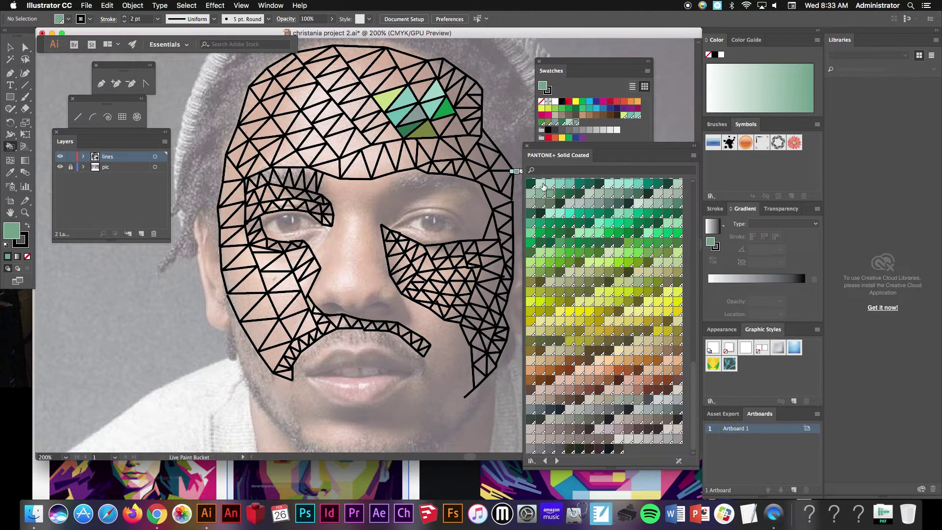
{"action": "key", "text": "Right"}
{"action": "left_click", "coordinate": [374, 158]}
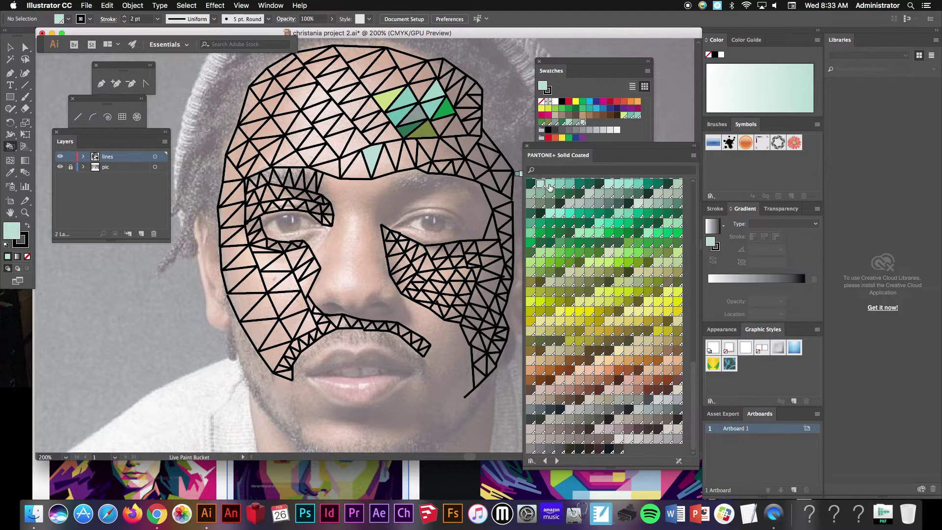
{"action": "left_click", "coordinate": [385, 163]}
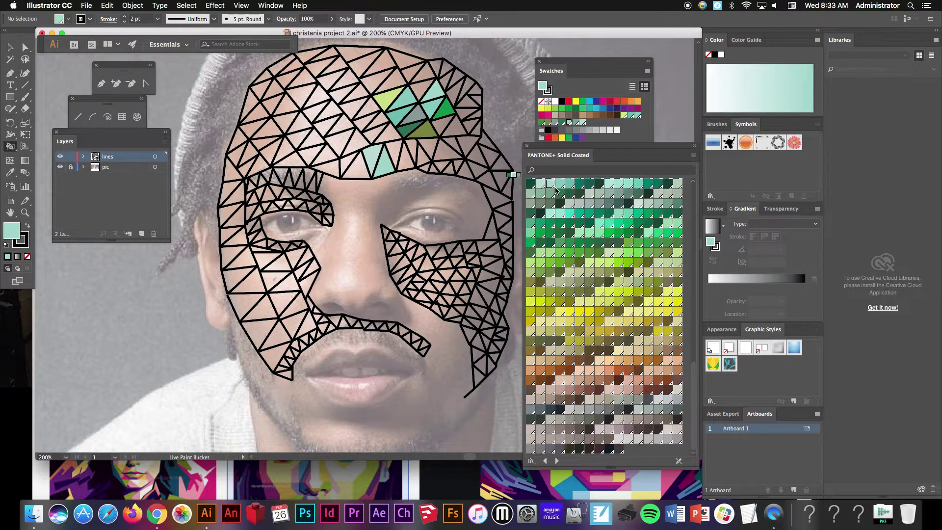
{"action": "key", "text": "Left"}
{"action": "left_click", "coordinate": [353, 170]}
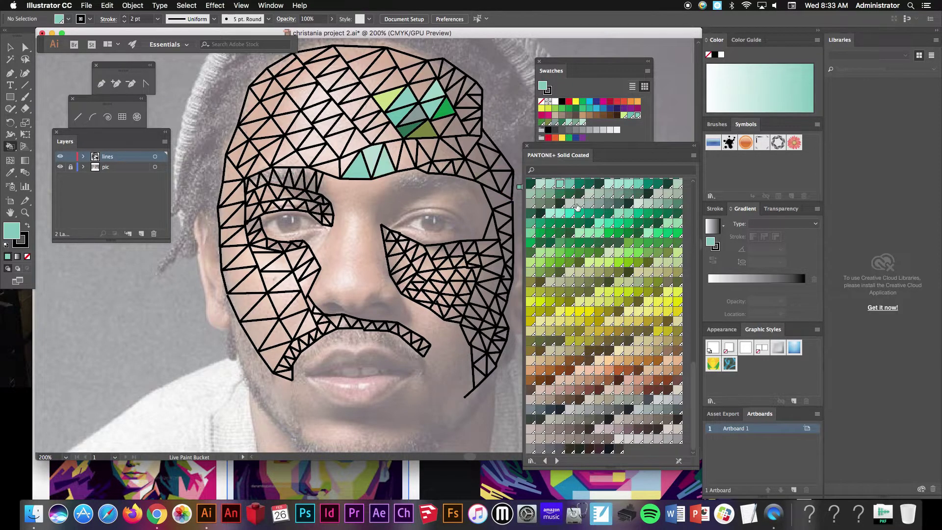
Paint the left brow triangles in dark olive and several dark green shades.
{"action": "left_click", "coordinate": [629, 273]}
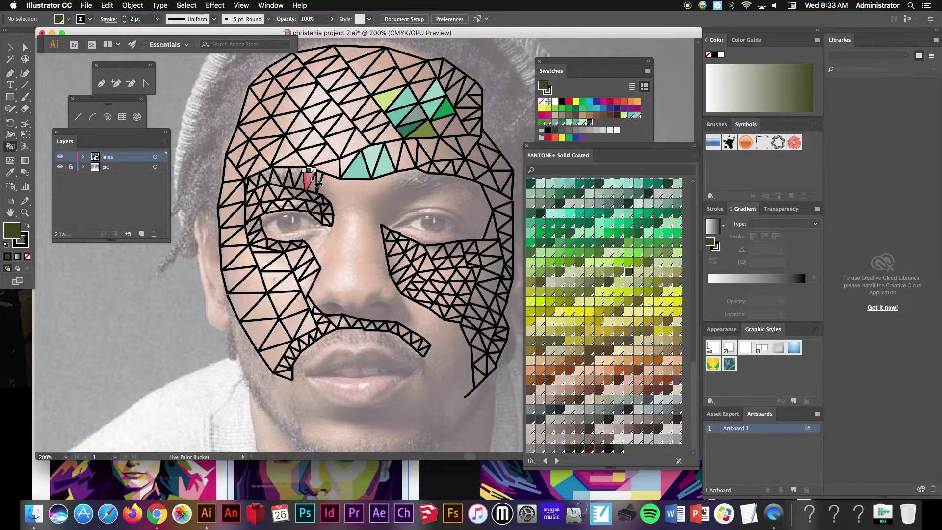
{"action": "left_click", "coordinate": [309, 179]}
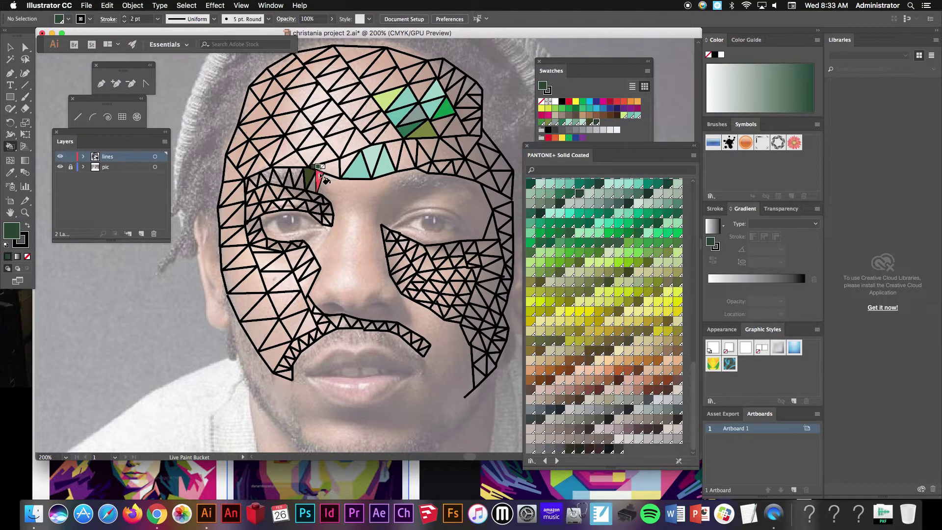
{"action": "left_click", "coordinate": [541, 212]}
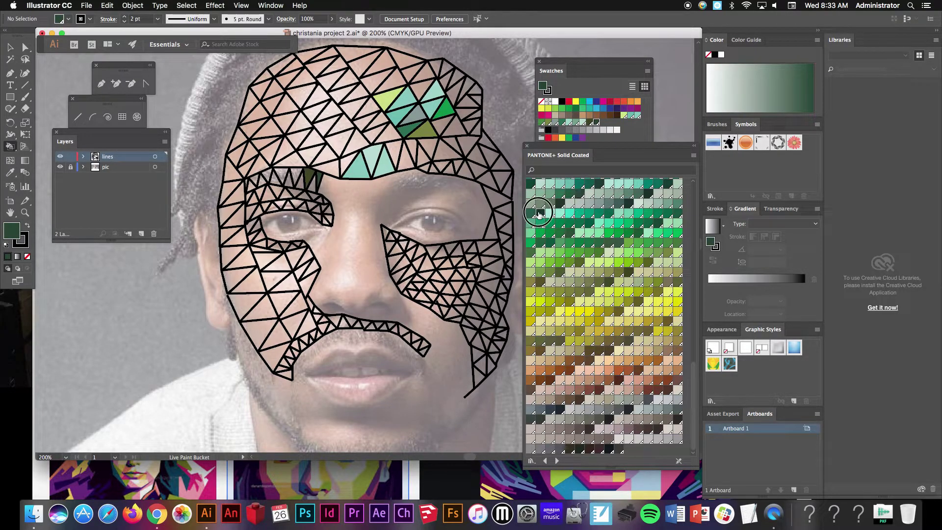
{"action": "left_click", "coordinate": [308, 174]}
{"action": "left_click", "coordinate": [271, 177]}
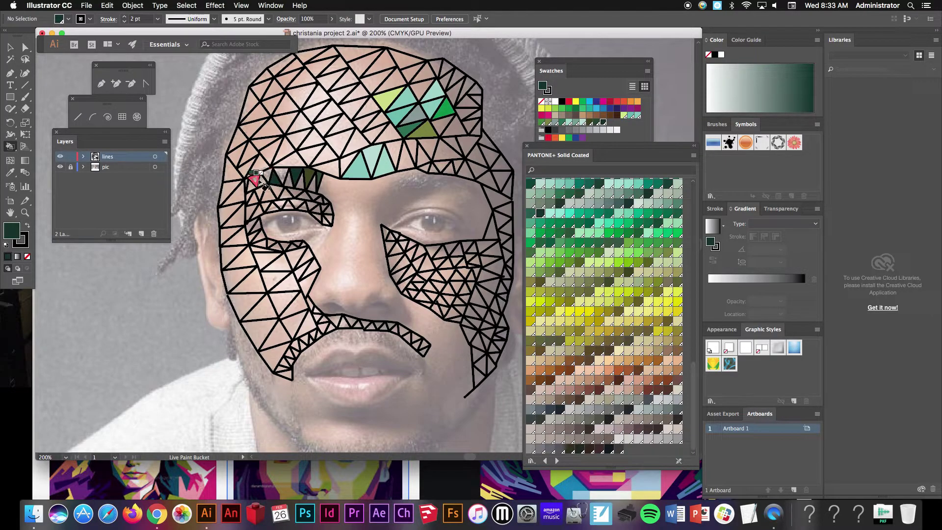
{"action": "left_click", "coordinate": [255, 177]}
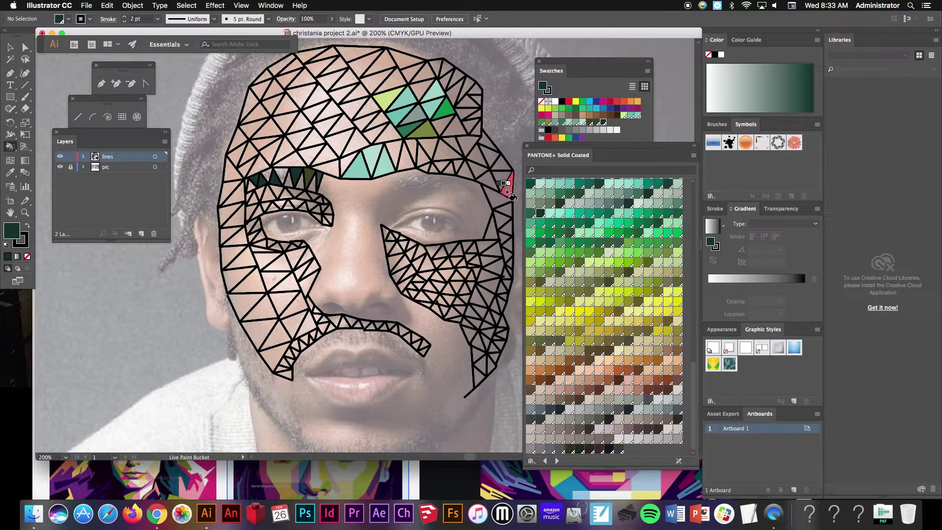
{"action": "left_click", "coordinate": [628, 204]}
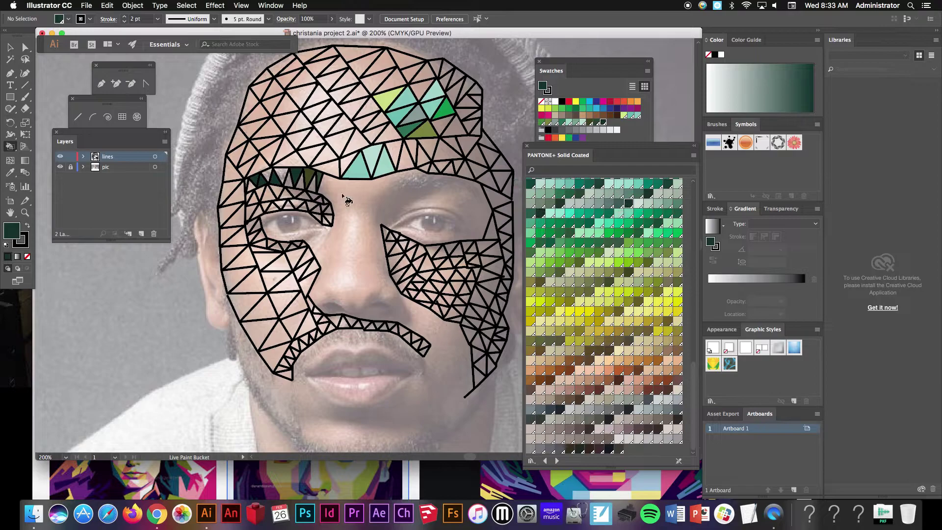
{"action": "left_click", "coordinate": [302, 181]}
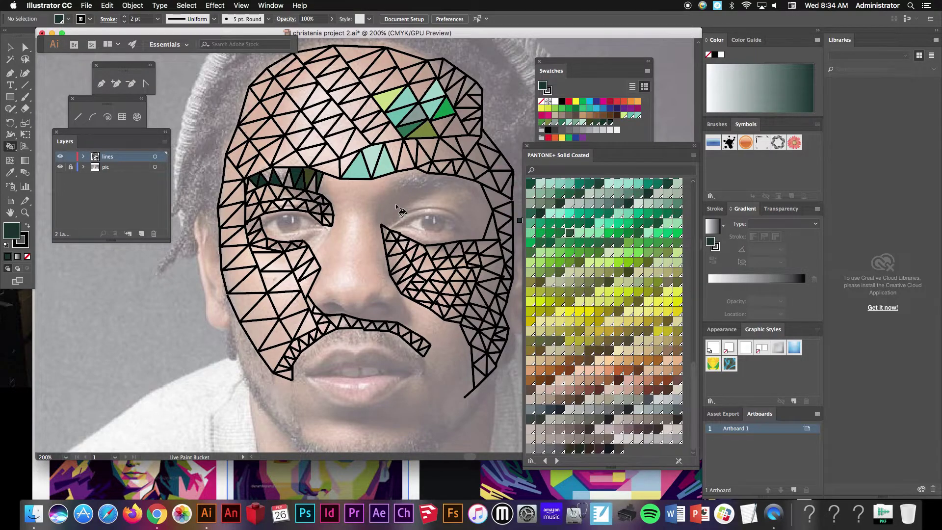
{"action": "left_click", "coordinate": [569, 232]}
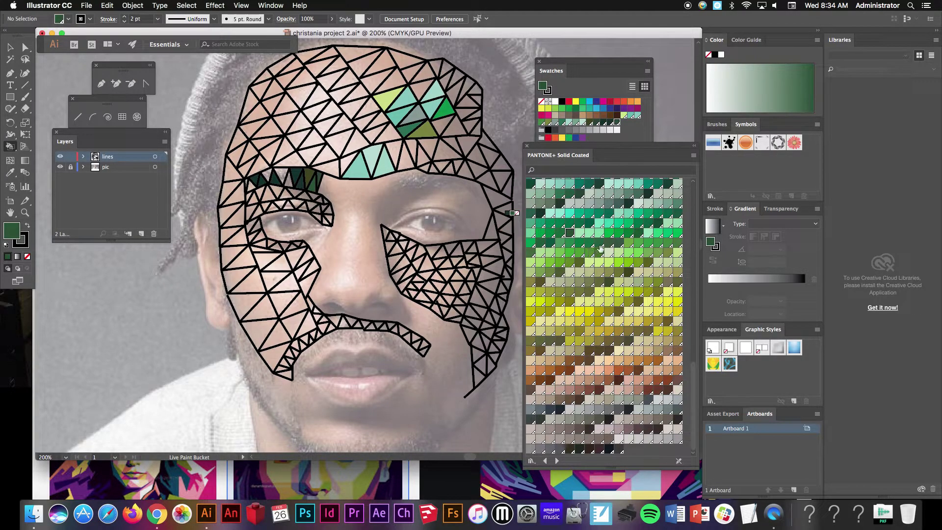
{"action": "key", "text": "Right"}
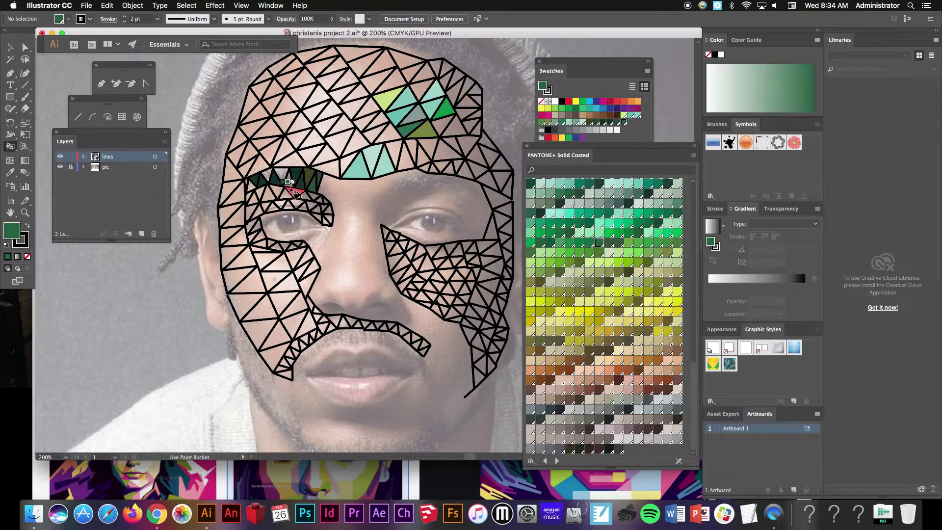
{"action": "left_click", "coordinate": [619, 244]}
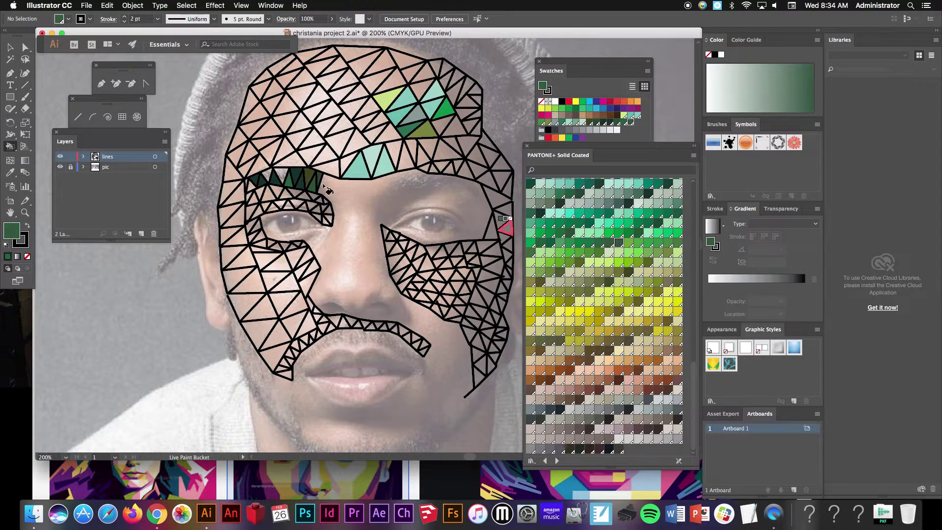
{"action": "left_click", "coordinate": [284, 178]}
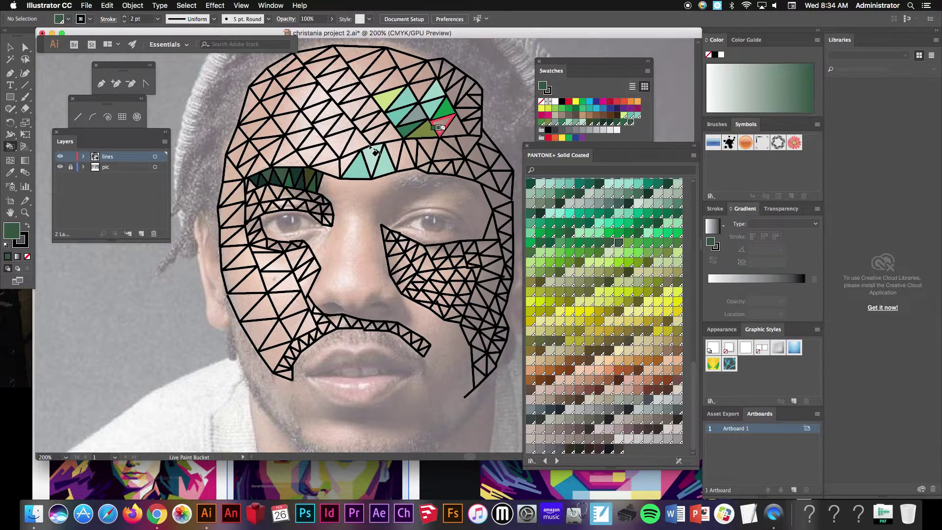
Cycle swatches from red, filling a run of forehead triangles yellow, green, cyan, blue, red, orange and green.
{"action": "left_click", "coordinate": [591, 116]}
{"action": "left_click", "coordinate": [582, 104]}
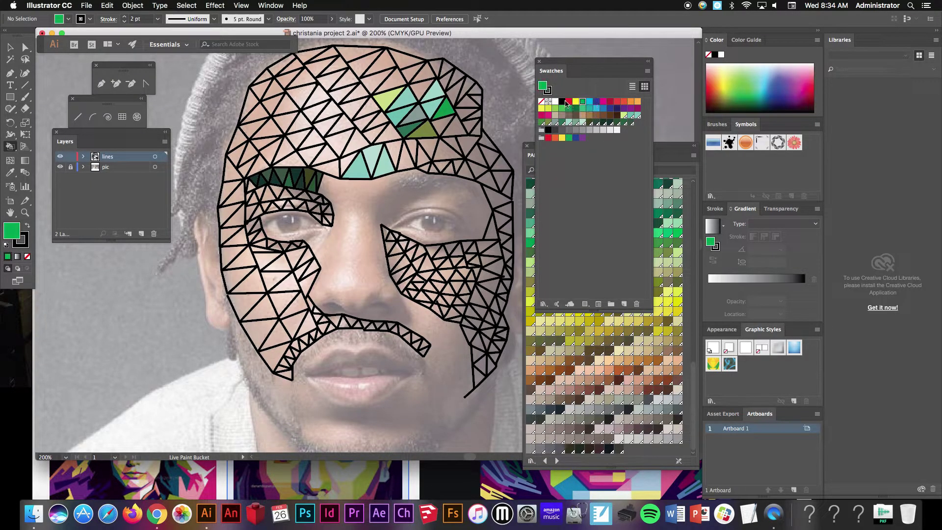
{"action": "left_click", "coordinate": [568, 101]}
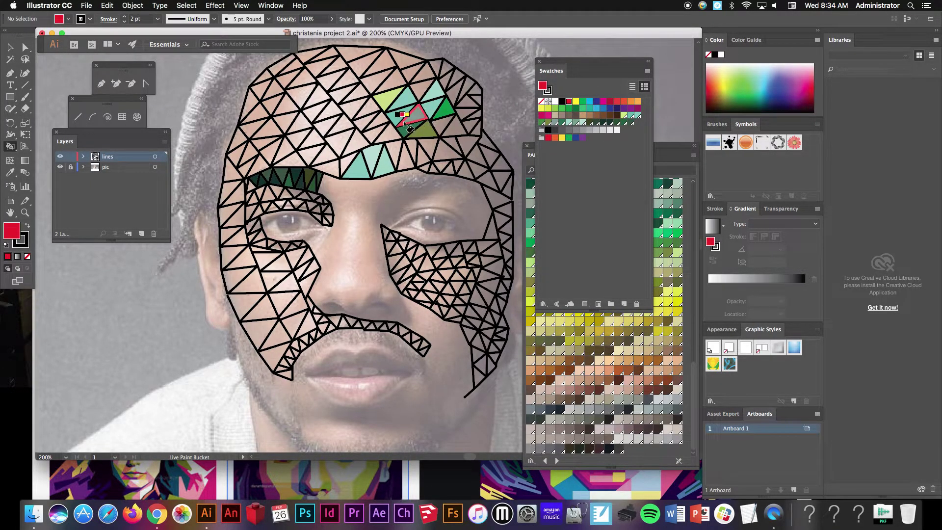
{"action": "key", "text": "Right"}
{"action": "key", "text": "Right"}
{"action": "left_click", "coordinate": [390, 129]}
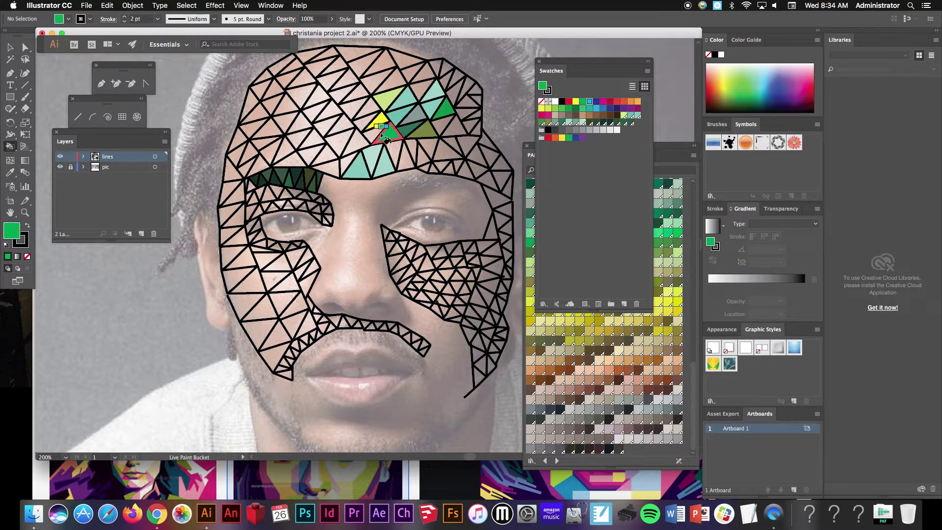
{"action": "key", "text": "Right"}
{"action": "left_click", "coordinate": [372, 136]}
{"action": "key", "text": "Right"}
{"action": "left_click", "coordinate": [355, 143]}
{"action": "key", "text": "Right"}
{"action": "key", "text": "Right"}
{"action": "left_click", "coordinate": [338, 142]}
{"action": "key", "text": "Right"}
{"action": "left_click", "coordinate": [343, 125]}
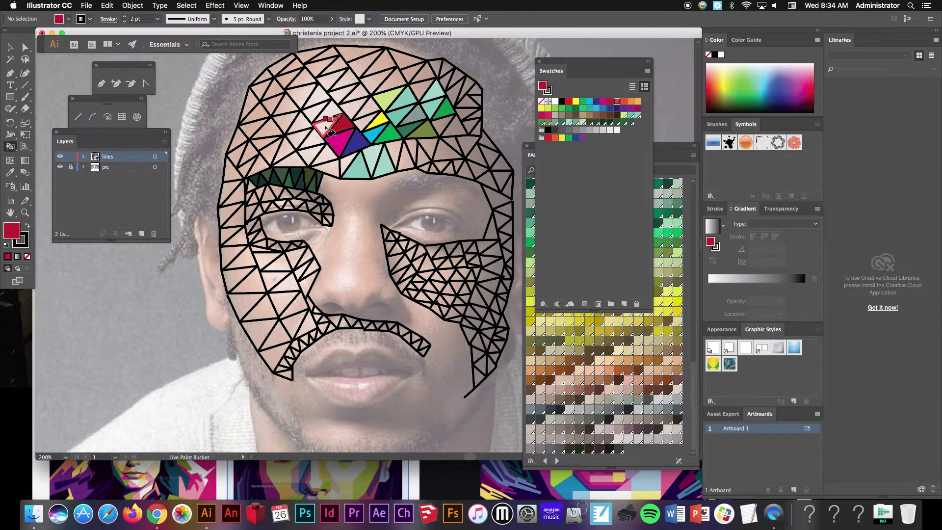
{"action": "key", "text": "Right"}
{"action": "left_click", "coordinate": [332, 118]}
{"action": "key", "text": "Right"}
{"action": "left_click", "coordinate": [320, 111]}
{"action": "key", "text": "Right"}
{"action": "left_click", "coordinate": [304, 123]}
{"action": "key", "text": "Right"}
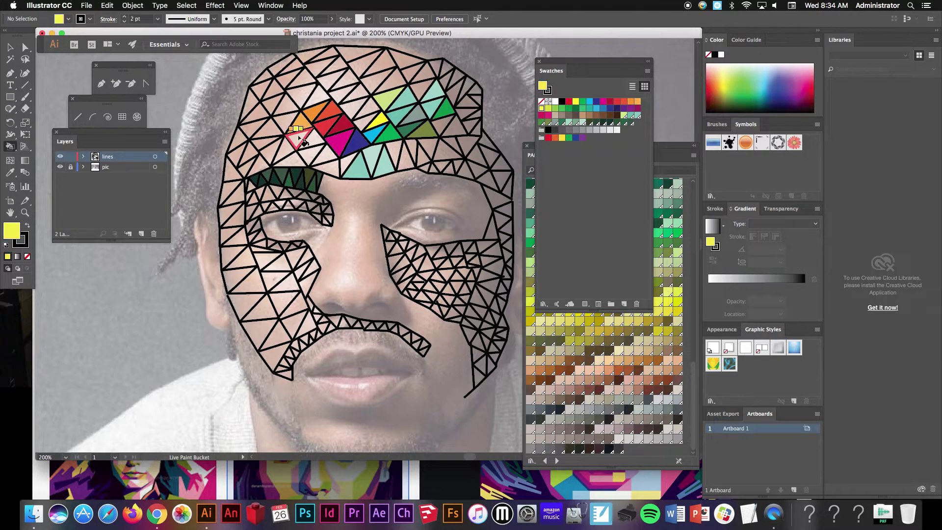
{"action": "left_click", "coordinate": [297, 139]}
{"action": "key", "text": "Right"}
{"action": "left_click", "coordinate": [309, 147]}
{"action": "key", "text": "Right"}
{"action": "left_click", "coordinate": [324, 155]}
{"action": "key", "text": "Right"}
{"action": "key", "text": "Right"}
{"action": "left_click", "coordinate": [315, 164]}
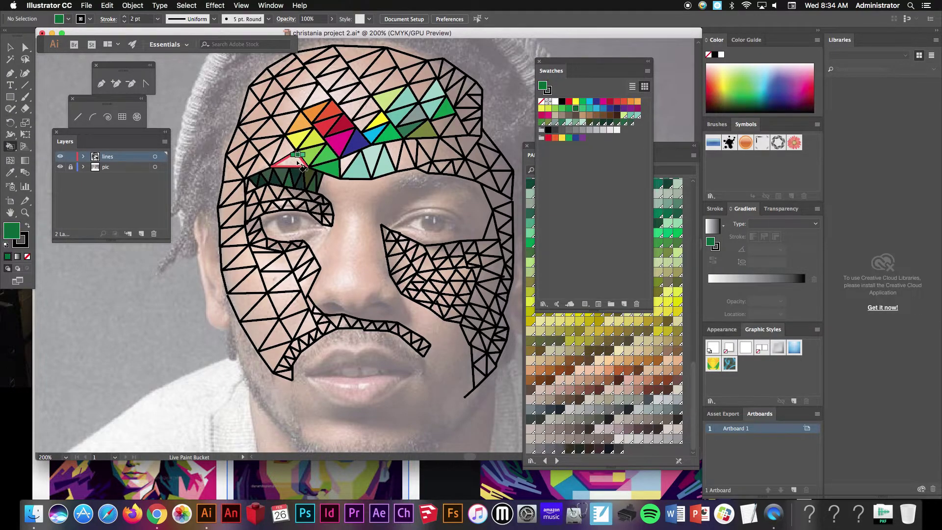
Keep cycling colours to fill right and upper forehead triangles teal, blue, navy, purple, magenta and browns.
{"action": "key", "text": "Right"}
{"action": "left_click", "coordinate": [355, 162]}
{"action": "key", "text": "Right"}
{"action": "left_click", "coordinate": [377, 158]}
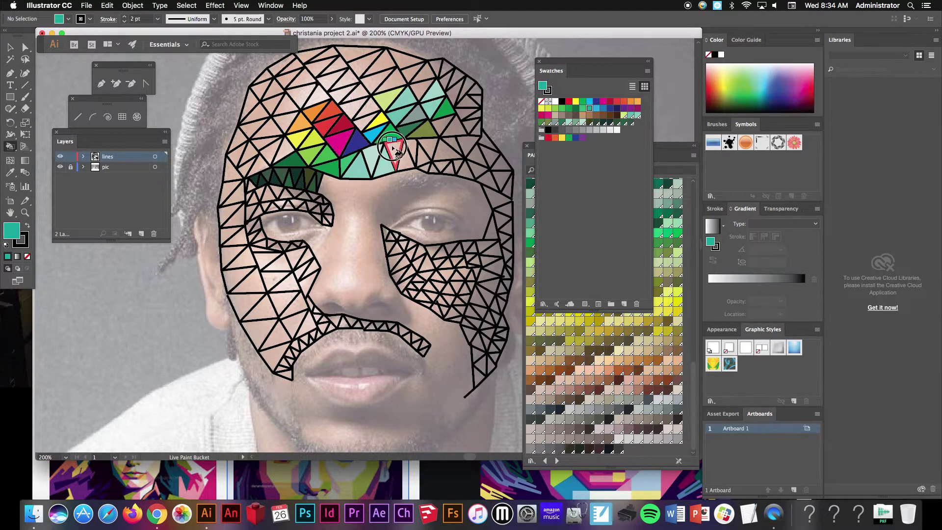
{"action": "key", "text": "Right"}
{"action": "left_click", "coordinate": [406, 158]}
{"action": "key", "text": "Right"}
{"action": "key", "text": "Right"}
{"action": "key", "text": "Right"}
{"action": "left_click", "coordinate": [423, 155]}
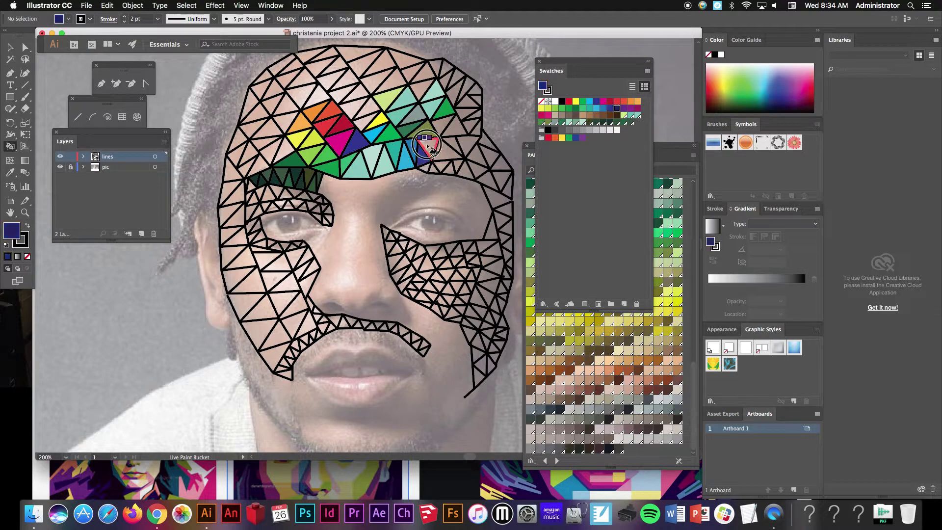
{"action": "key", "text": "Right"}
{"action": "left_click", "coordinate": [444, 152]}
{"action": "key", "text": "Right"}
{"action": "key", "text": "Right"}
{"action": "left_click", "coordinate": [435, 170]}
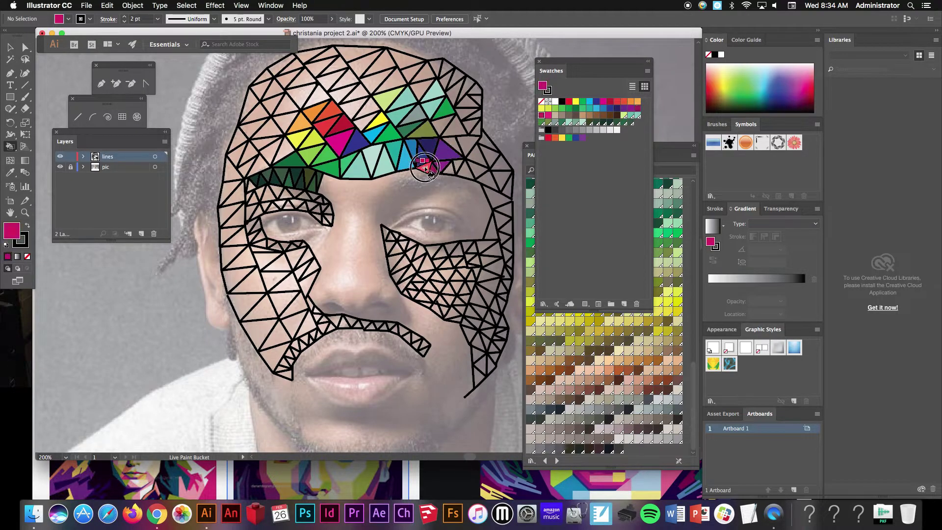
{"action": "left_click", "coordinate": [440, 120]}
{"action": "key", "text": "Right"}
{"action": "key", "text": "Right"}
{"action": "key", "text": "Right"}
{"action": "key", "text": "Right"}
{"action": "key", "text": "Right"}
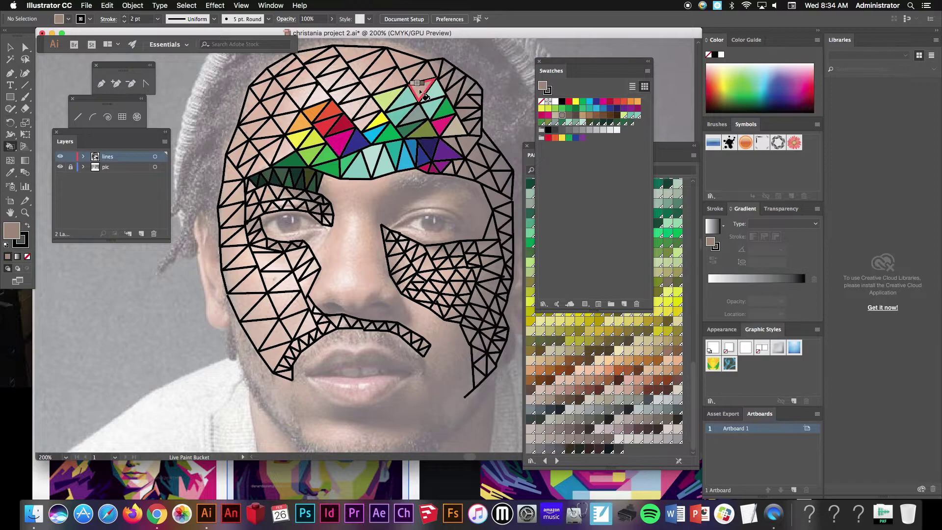
{"action": "left_click", "coordinate": [423, 73]}
{"action": "key", "text": "Right"}
{"action": "key", "text": "Right"}
{"action": "key", "text": "Right"}
{"action": "left_click", "coordinate": [376, 74]}
{"action": "key", "text": "Right"}
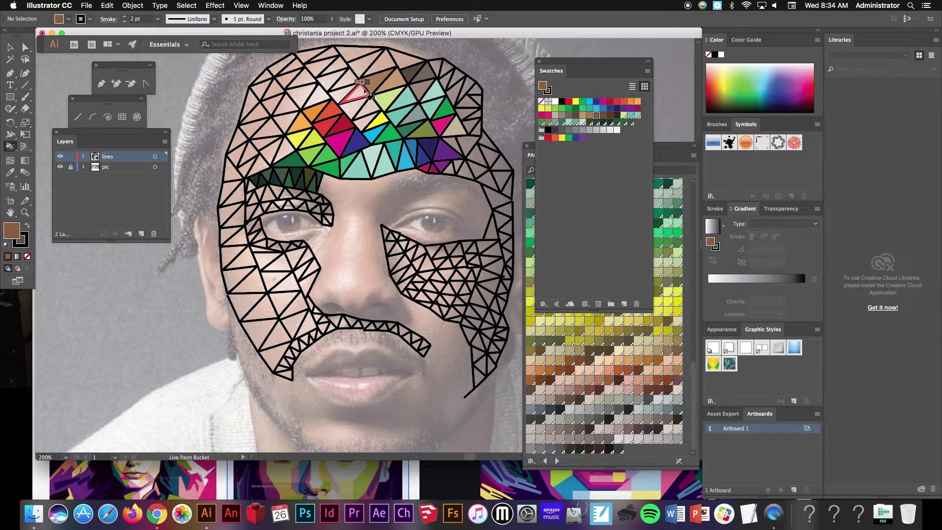
{"action": "left_click", "coordinate": [361, 87]}
{"action": "key", "text": "Right"}
{"action": "left_click", "coordinate": [346, 97]}
{"action": "key", "text": "Right"}
{"action": "key", "text": "Right"}
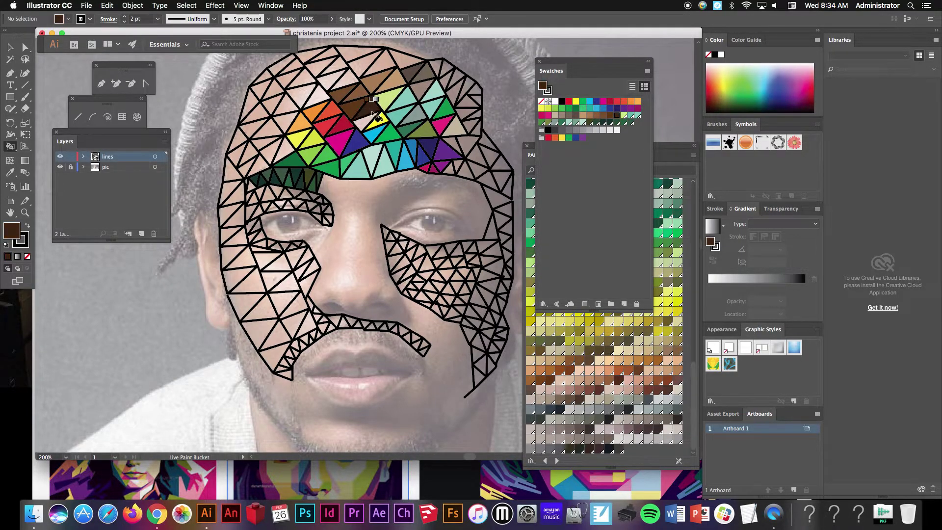
{"action": "key", "text": "Right"}
Fill five forehead triangles with the grey gradient and the band's right-end triangle brown.
{"action": "left_click", "coordinate": [367, 120]}
{"action": "left_click", "coordinate": [311, 101]}
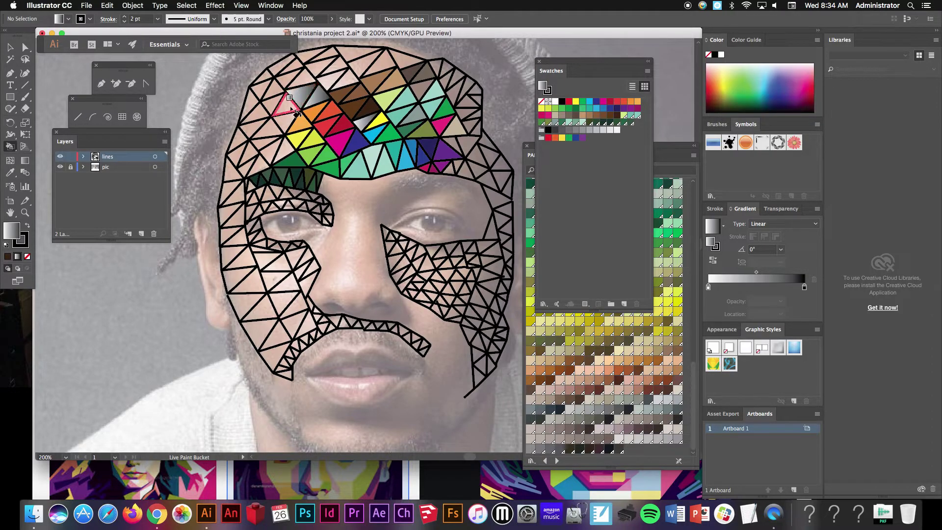
{"action": "left_click", "coordinate": [290, 110]}
{"action": "left_click", "coordinate": [278, 124]}
{"action": "left_click", "coordinate": [265, 130]}
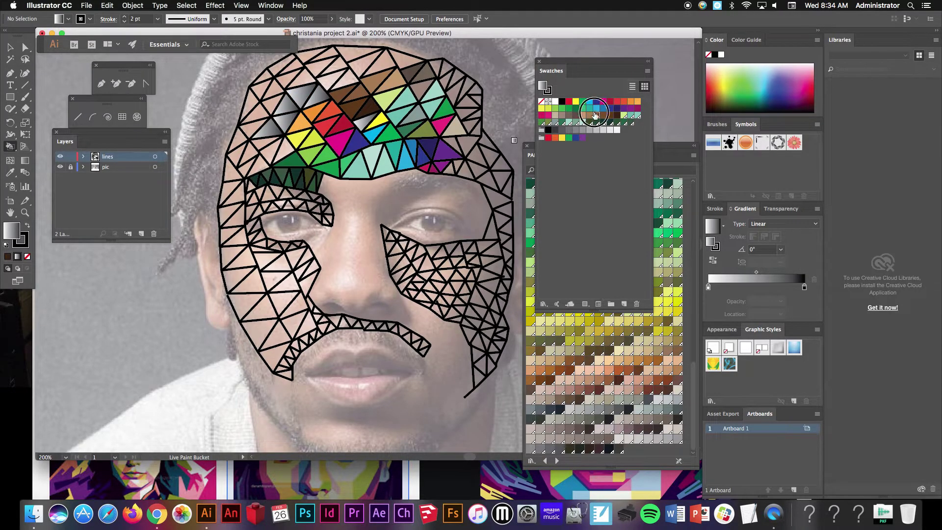
{"action": "left_click", "coordinate": [596, 115]}
{"action": "left_click", "coordinate": [453, 142]}
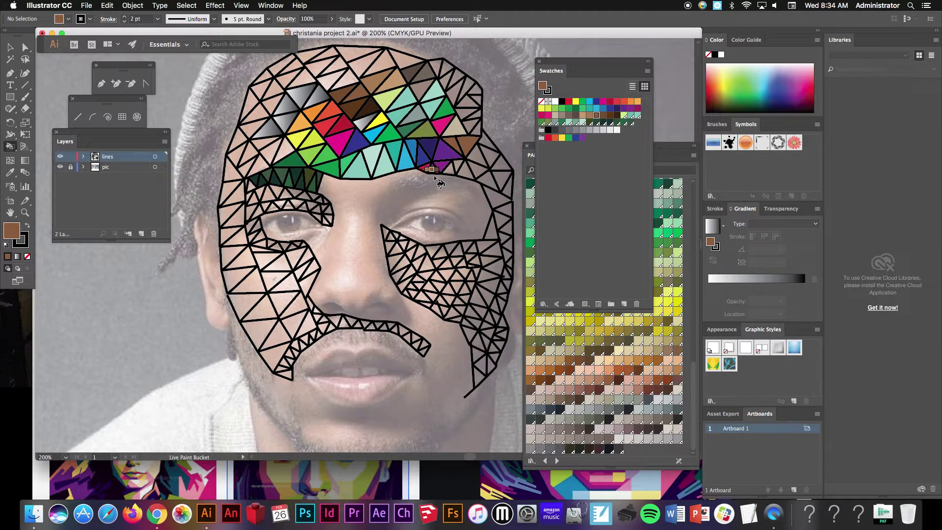
Select all and expand the Live Paint artwork, then deselect using the Group Selection Tool.
{"action": "left_click", "coordinate": [213, 5]}
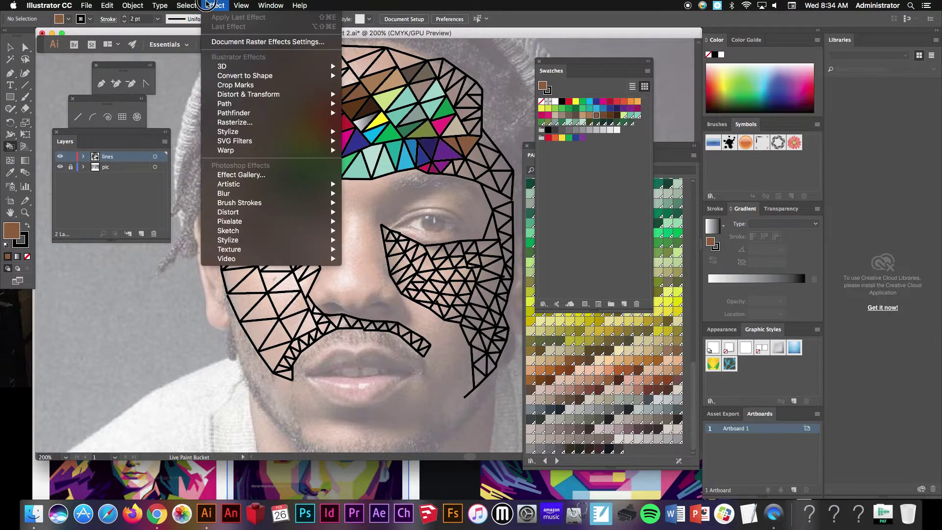
{"action": "mouse_move", "coordinate": [186, 5]}
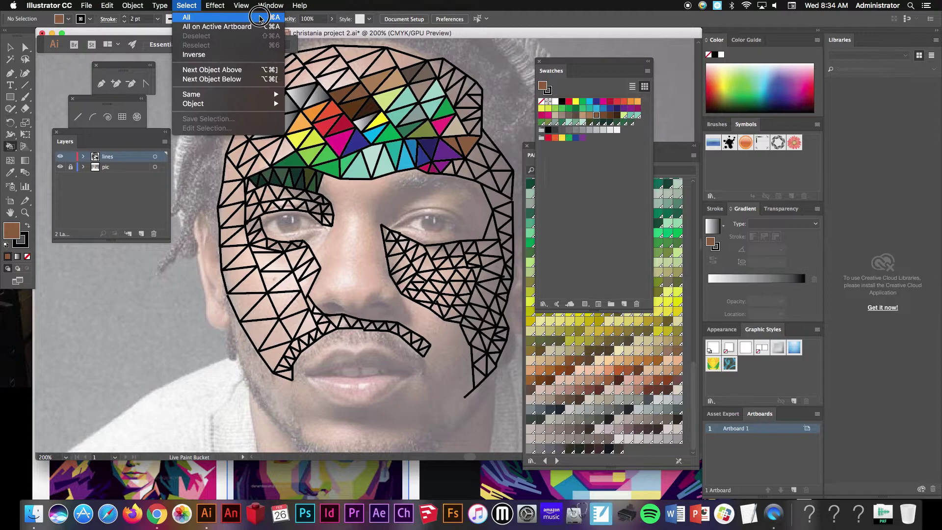
{"action": "left_click", "coordinate": [258, 19]}
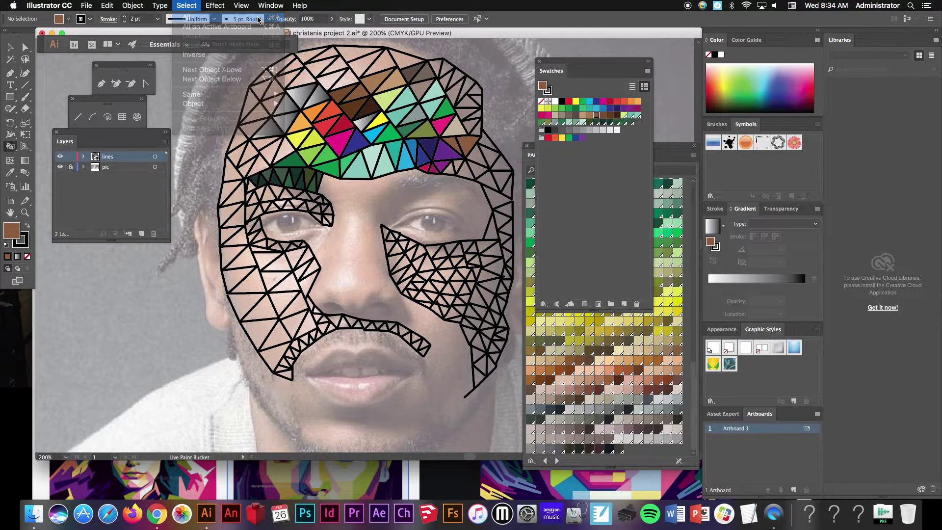
{"action": "left_click", "coordinate": [133, 6]}
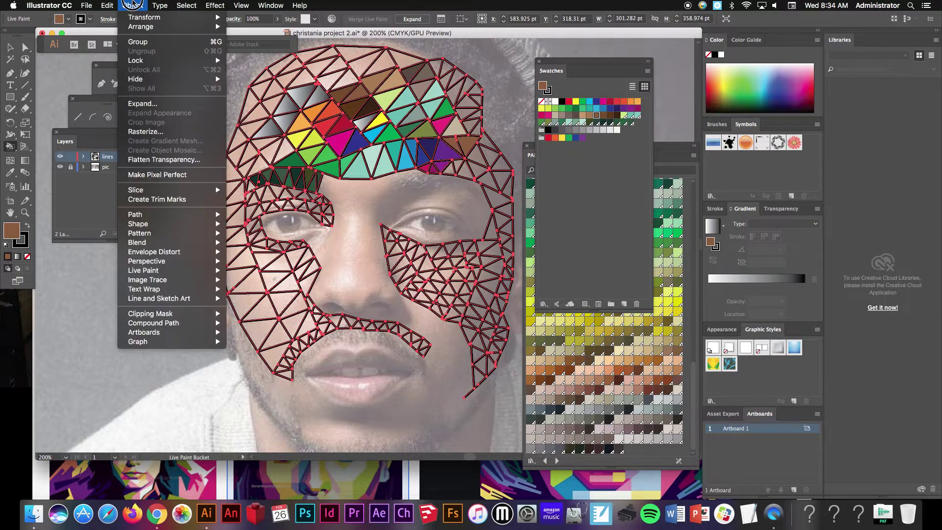
{"action": "mouse_move", "coordinate": [216, 271]}
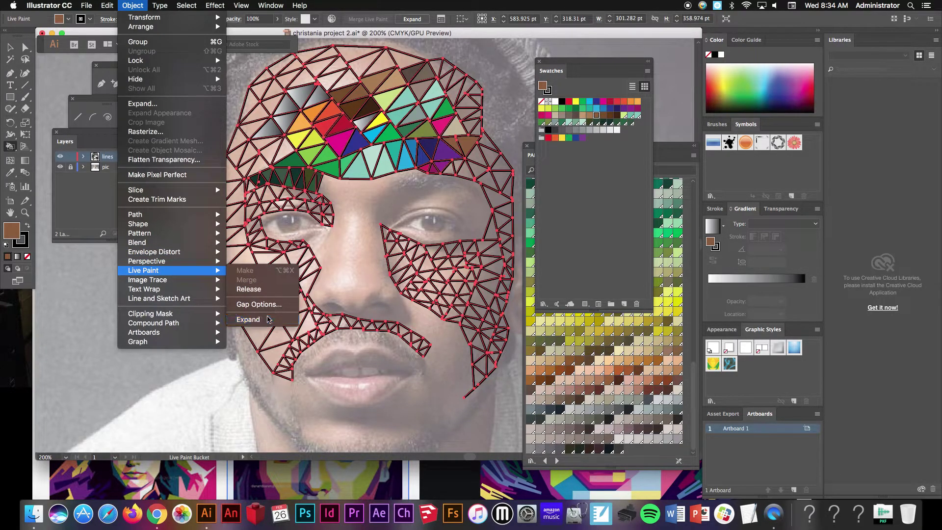
{"action": "left_click", "coordinate": [268, 319]}
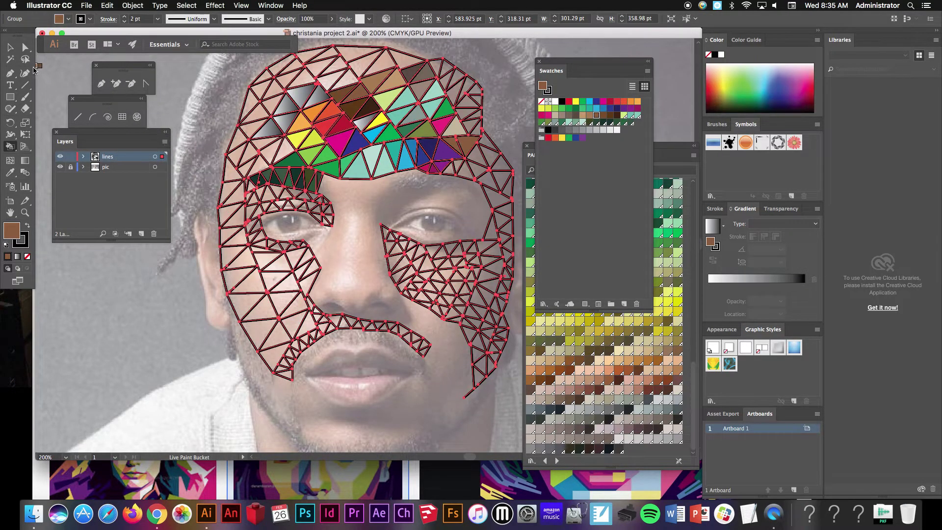
{"action": "left_click_drag", "start_coordinate": [25, 47], "coordinate": [49, 61]}
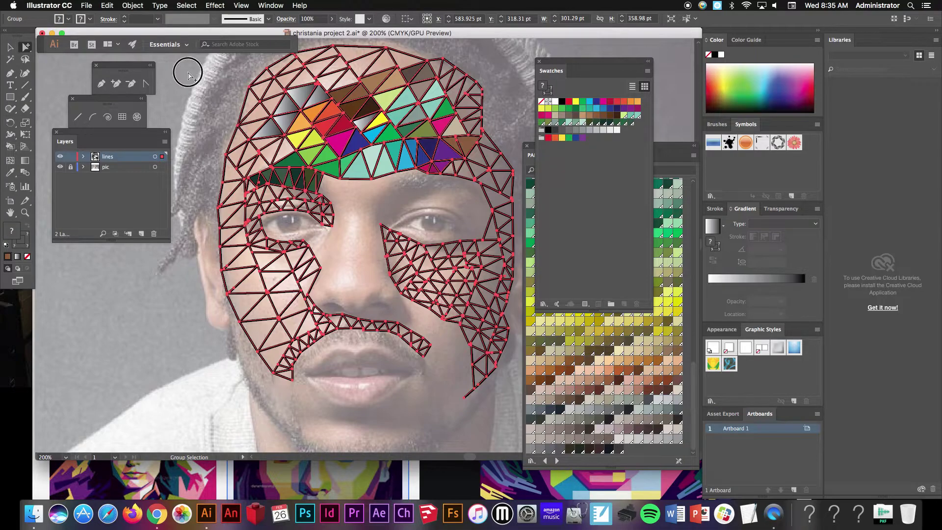
{"action": "left_click", "coordinate": [188, 75]}
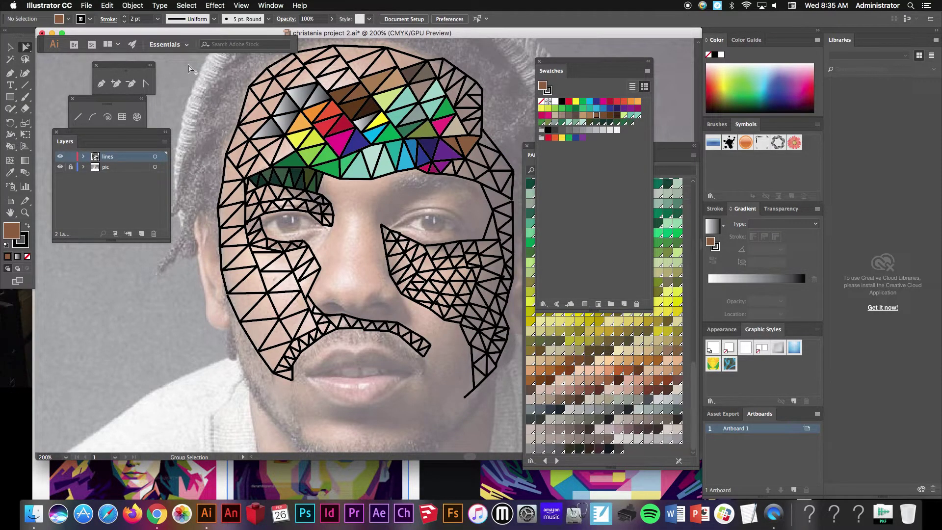
Select all black outline strokes via Select > Same > Stroke Color, delete them, and zoom into the forehead.
{"action": "left_click", "coordinate": [261, 74]}
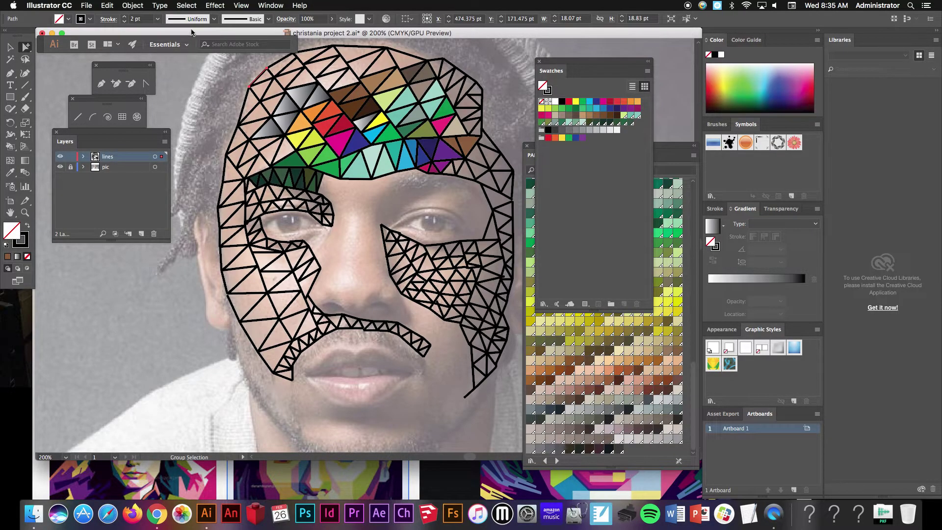
{"action": "left_click", "coordinate": [187, 5]}
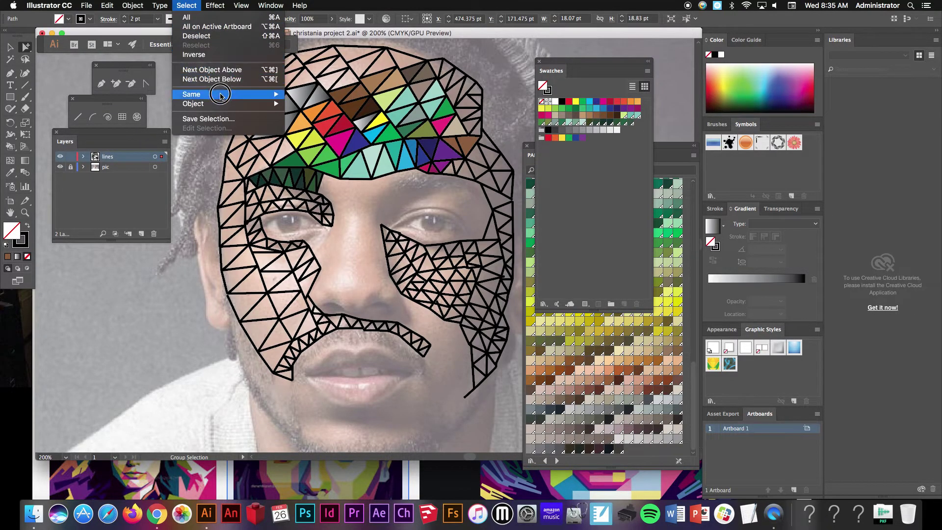
{"action": "mouse_move", "coordinate": [221, 96]}
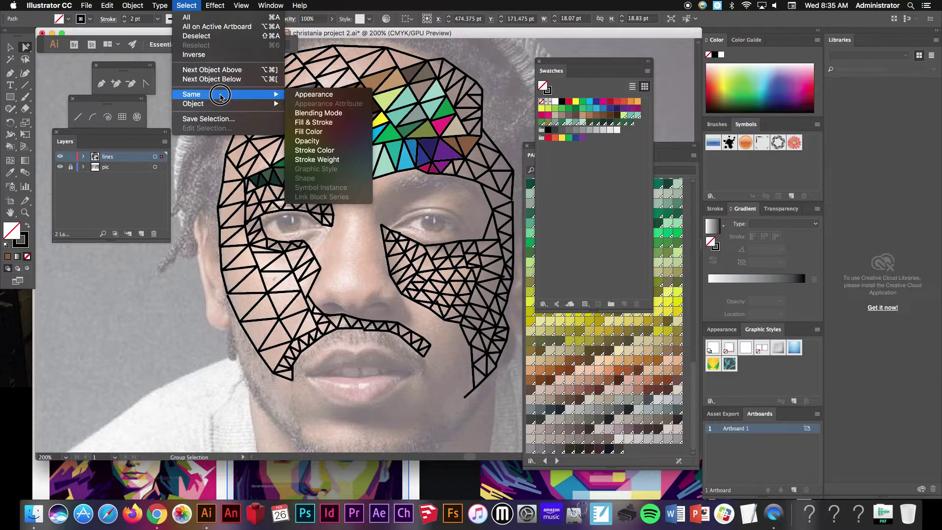
{"action": "left_click", "coordinate": [325, 151]}
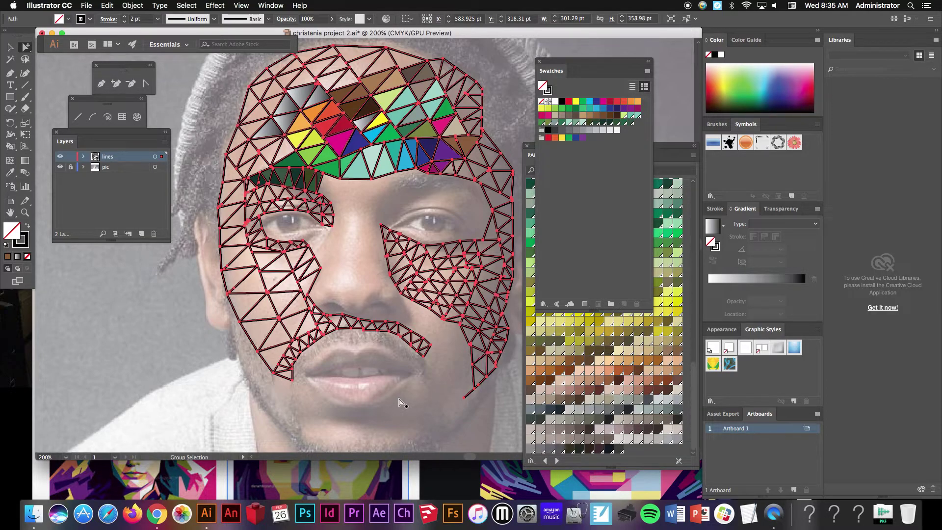
{"action": "key", "text": "Delete"}
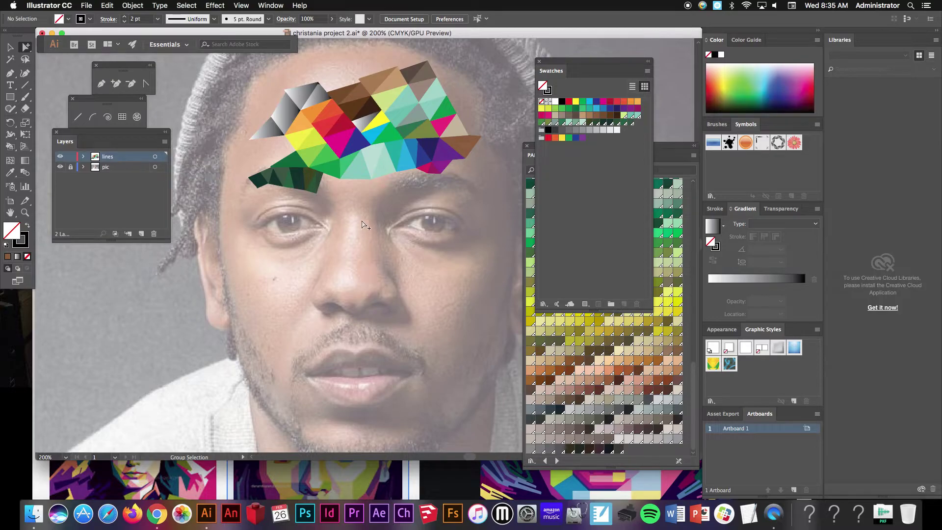
{"action": "left_click_drag", "start_coordinate": [321, 109], "coordinate": [510, 246]}
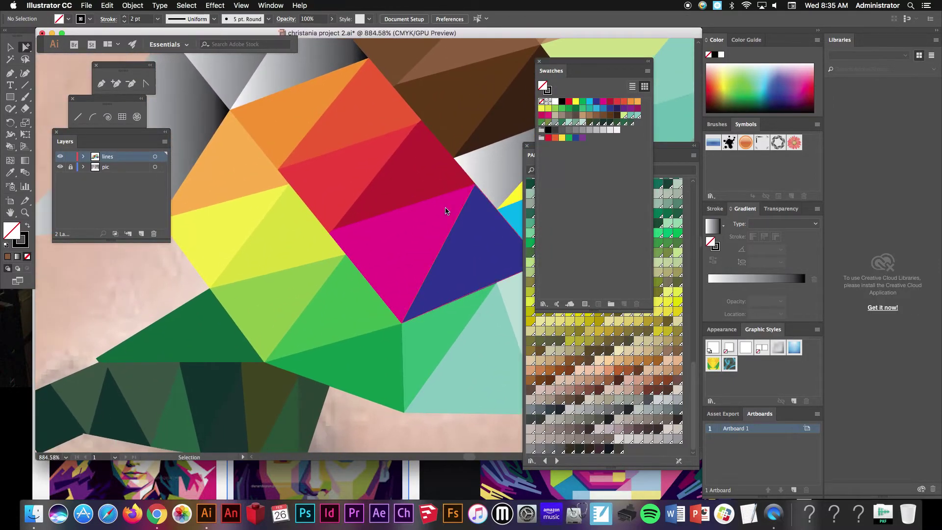
Select the dark red triangle and fill it with a Color Combinations library gradient.
{"action": "key", "text": "alt"}
{"action": "left_click", "coordinate": [419, 180], "text": "alt"}
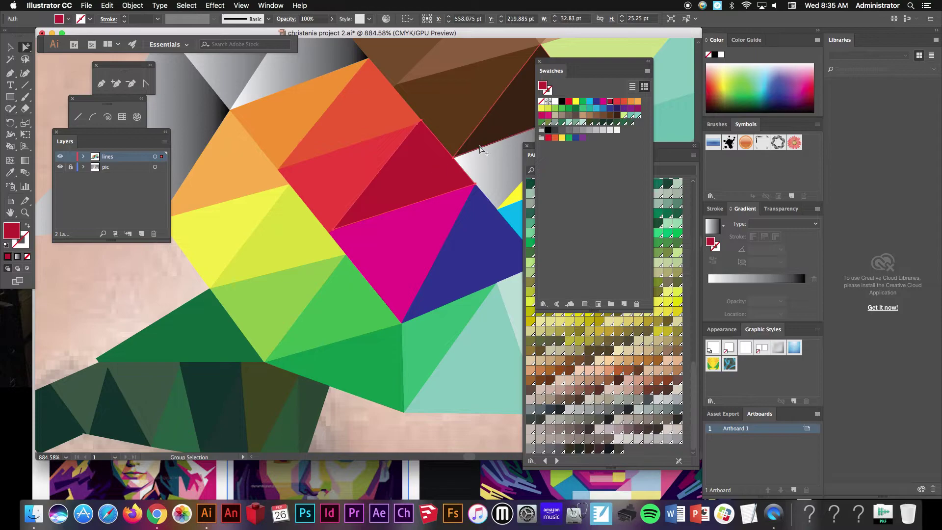
{"action": "left_click", "coordinate": [647, 72]}
{"action": "mouse_move", "coordinate": [709, 269]}
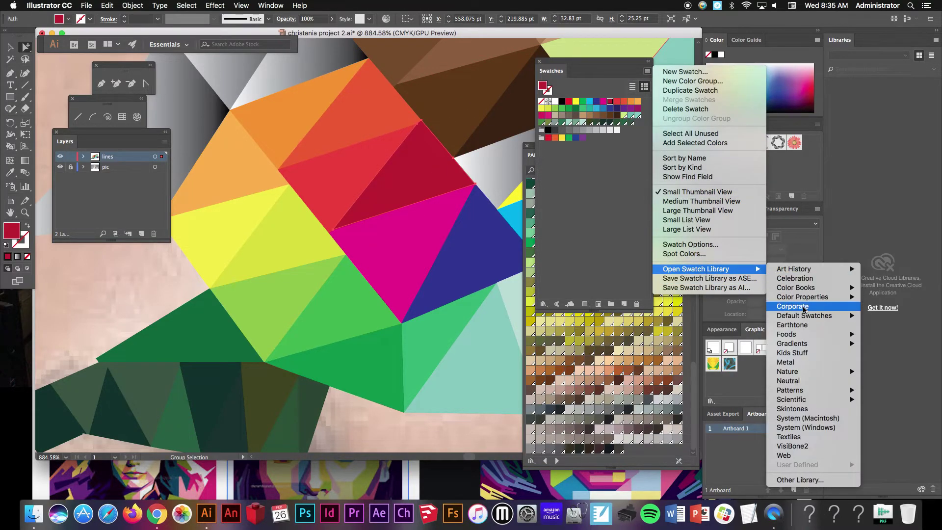
{"action": "mouse_move", "coordinate": [798, 344]}
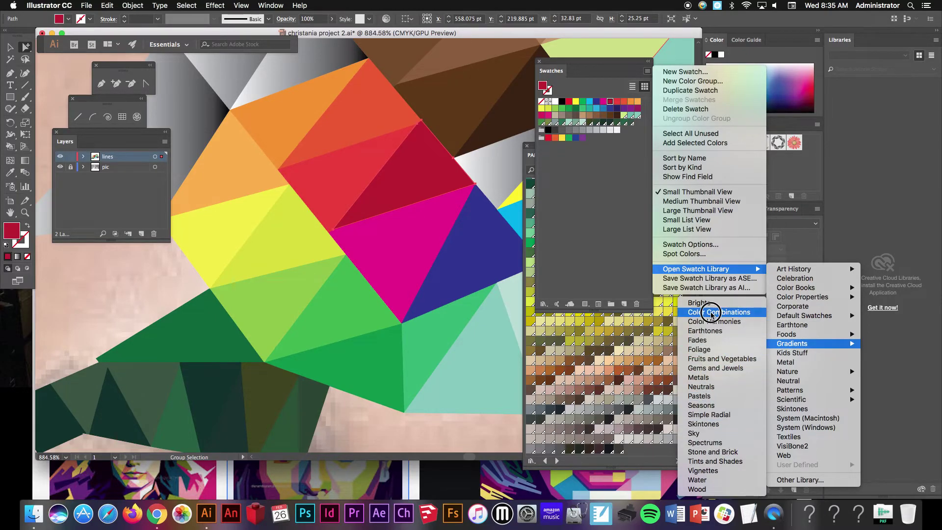
{"action": "left_click", "coordinate": [712, 313]}
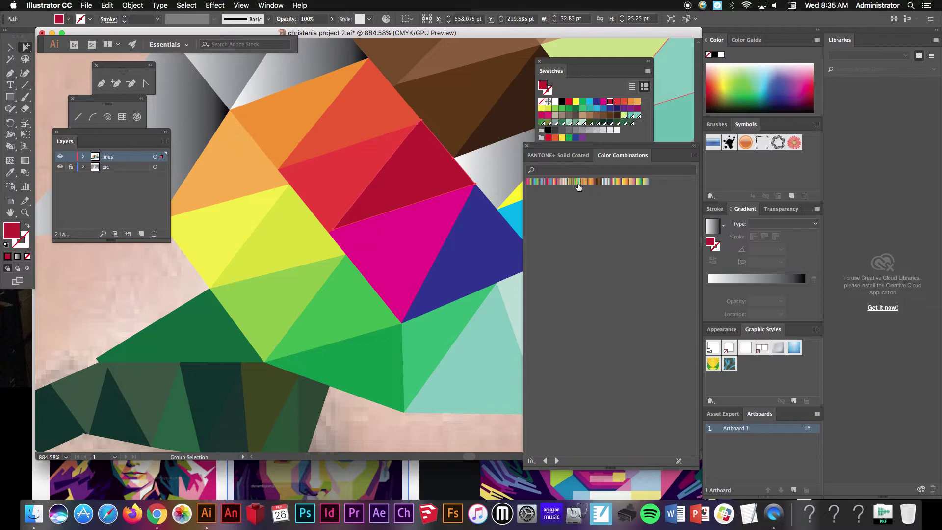
{"action": "left_click", "coordinate": [571, 182]}
{"action": "left_click", "coordinate": [556, 181]}
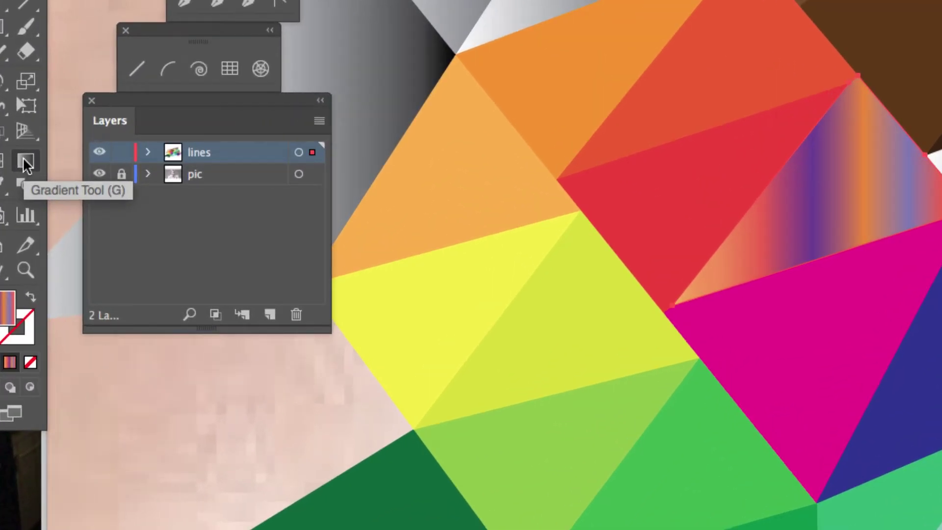
Redraw the triangle's gradient diagonally at 36.9° with the Gradient tool and shift a colour stop.
{"action": "left_click", "coordinate": [25, 163]}
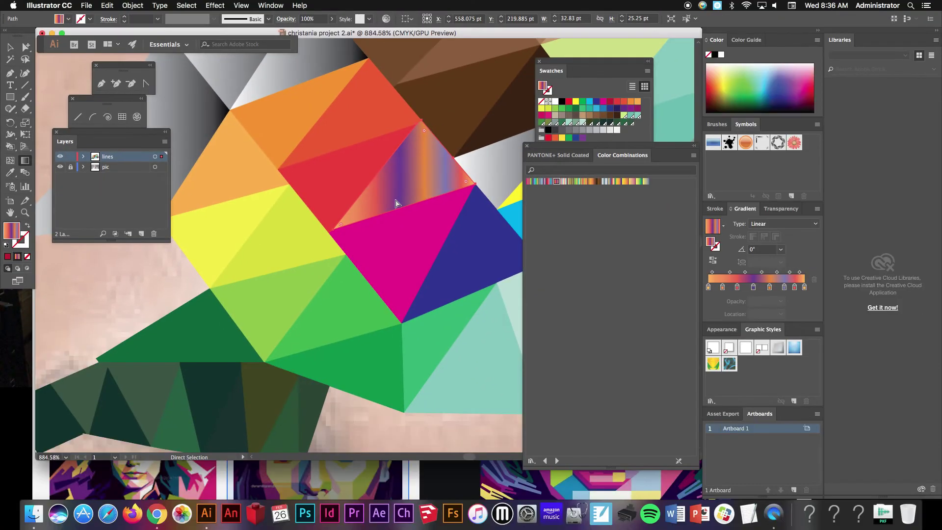
{"action": "left_click_drag", "start_coordinate": [435, 164], "coordinate": [464, 140]}
{"action": "mouse_move", "coordinate": [359, 225]}
{"action": "mouse_move", "coordinate": [428, 178]}
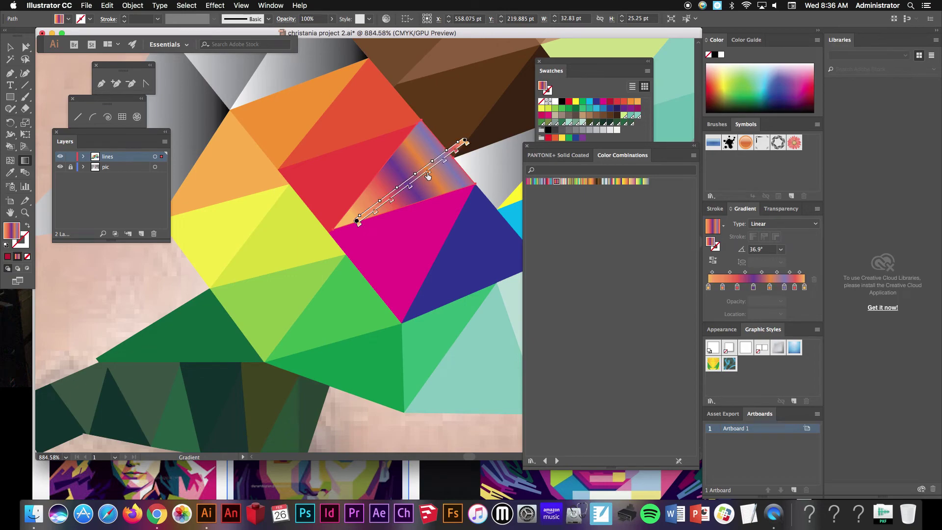
{"action": "mouse_move", "coordinate": [428, 175]}
{"action": "left_mouse_down"}
{"action": "mouse_move", "coordinate": [437, 166]}
{"action": "mouse_move", "coordinate": [372, 216]}
{"action": "left_mouse_up"}
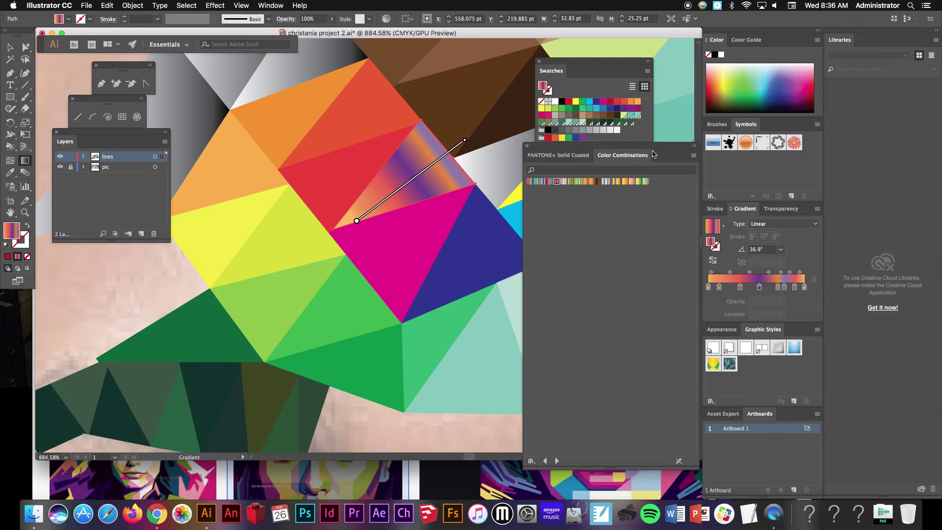
Hide the pic photo layer and zoom out to the whole artboard.
{"action": "left_click", "coordinate": [81, 171]}
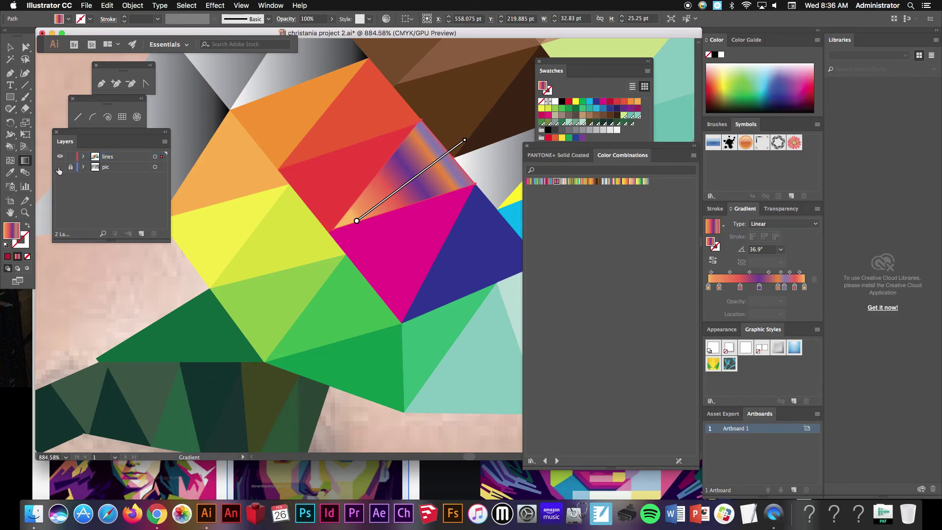
{"action": "left_click", "coordinate": [60, 167]}
{"action": "key", "text": "super+0"}
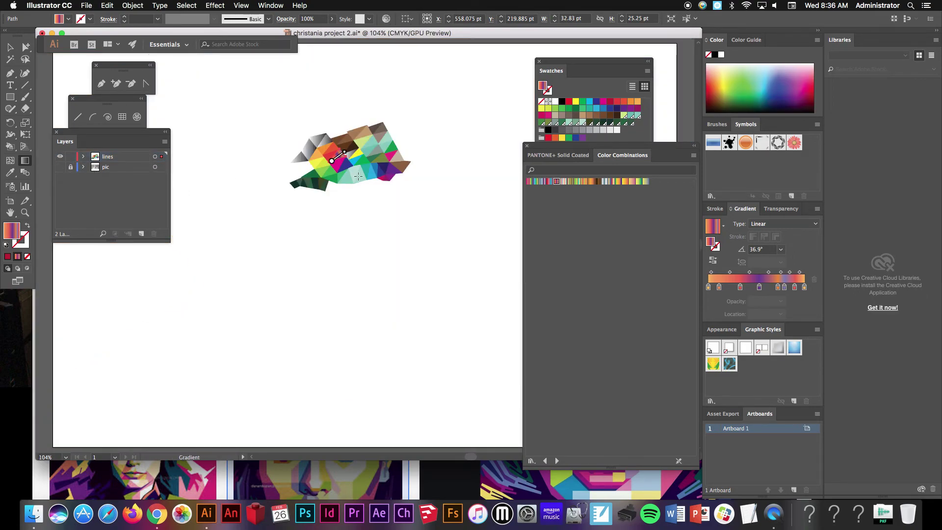
{"action": "left_click", "coordinate": [9, 47]}
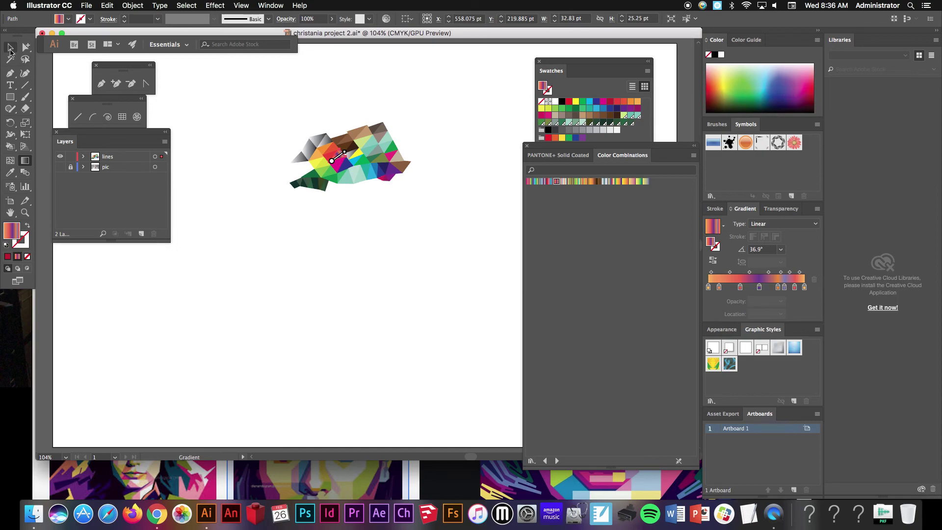
{"action": "left_click", "coordinate": [198, 79]}
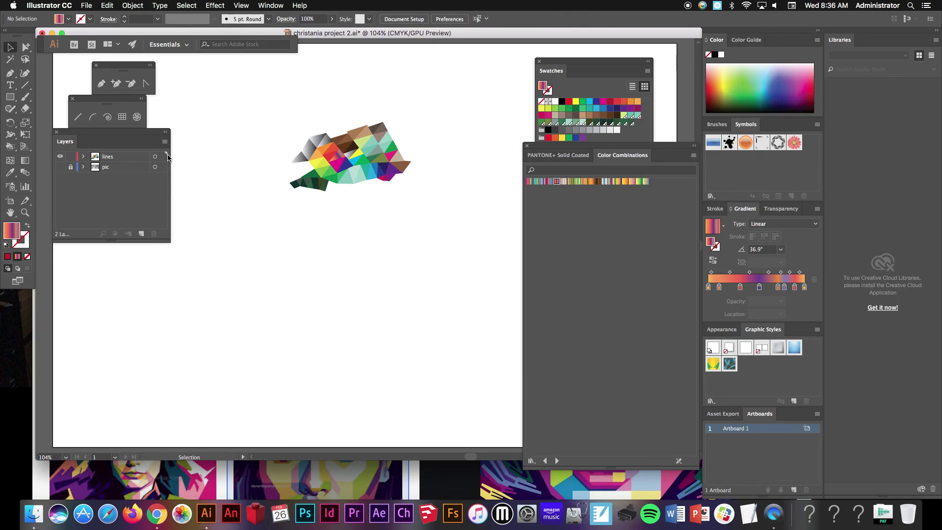
{"action": "left_click", "coordinate": [87, 6]}
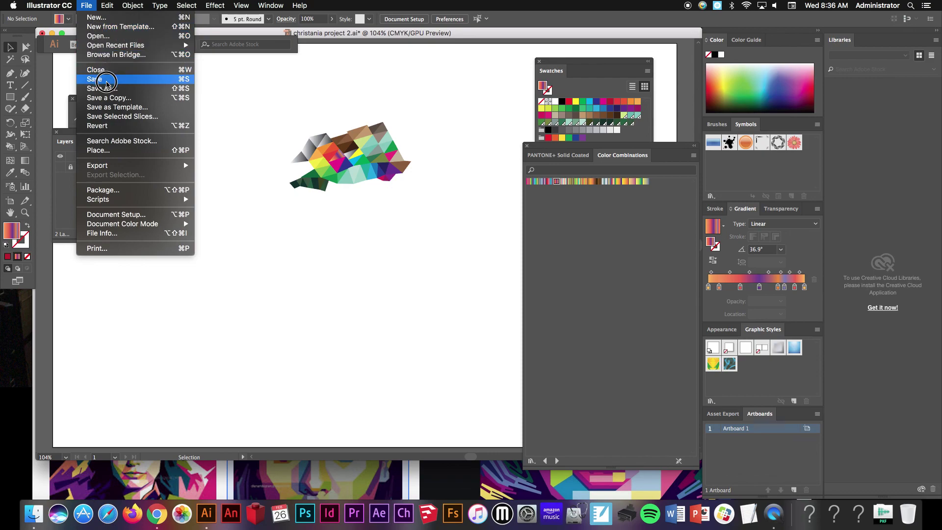
{"action": "left_click", "coordinate": [311, 77]}
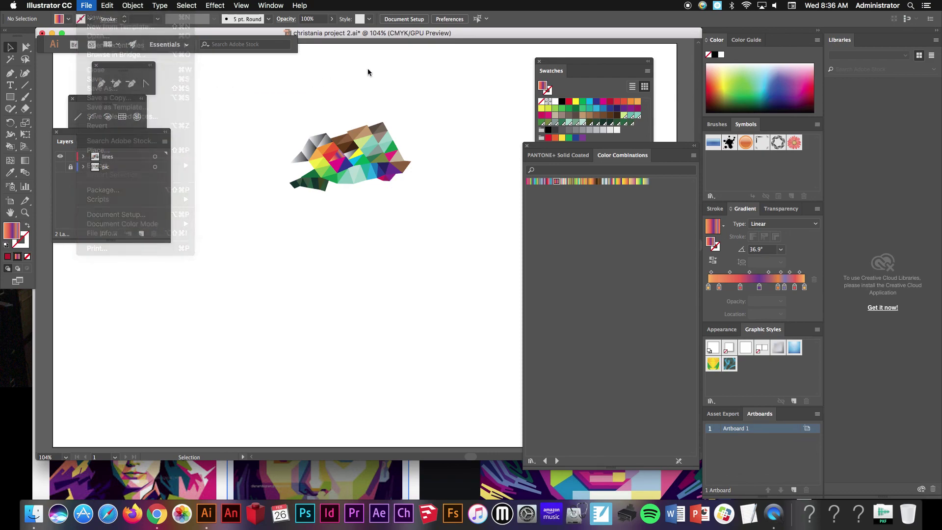